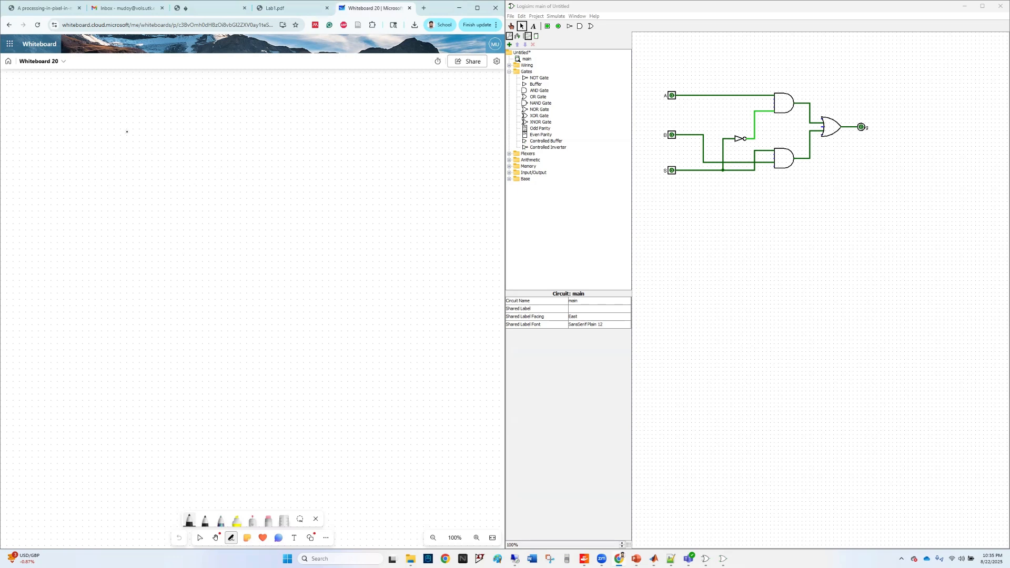
# Handwrite a truth table header with columns S, A, B and g, separated by vertical dividers and underlined.
pyautogui.moveTo(156, 158); pyautogui.dragTo(134, 181)
pyautogui.moveTo(181, 139); pyautogui.dragTo(176, 356)
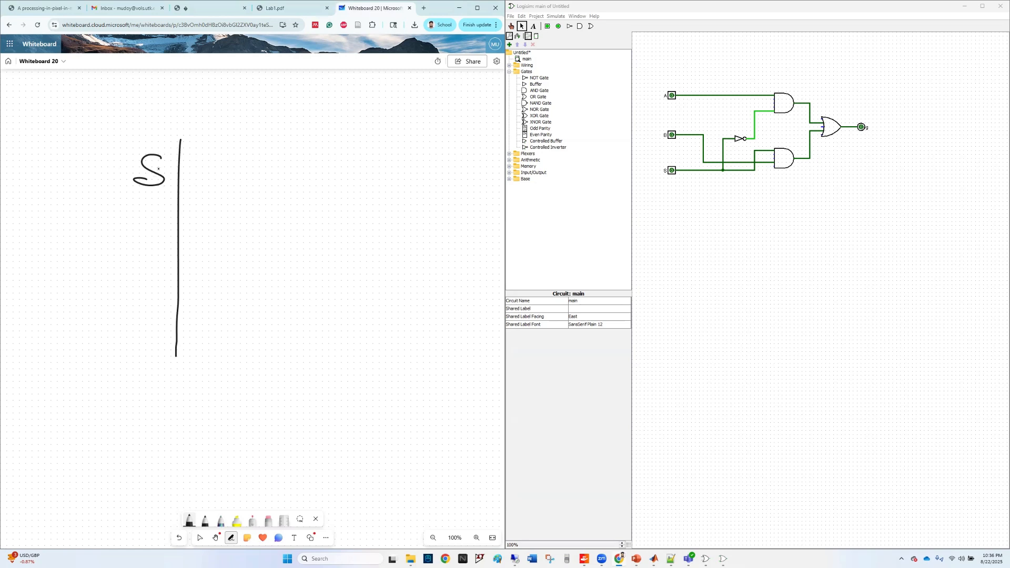
pyautogui.moveTo(189, 198)
pyautogui.mouseDown()
pyautogui.moveTo(207, 156)
pyautogui.moveTo(214, 193)
pyautogui.moveTo(214, 175)
pyautogui.mouseUp()
pyautogui.moveTo(238, 138); pyautogui.dragTo(227, 365)
pyautogui.moveTo(249, 157)
pyautogui.mouseDown()
pyautogui.moveTo(245, 194)
pyautogui.moveTo(229, 182)
pyautogui.mouseUp()
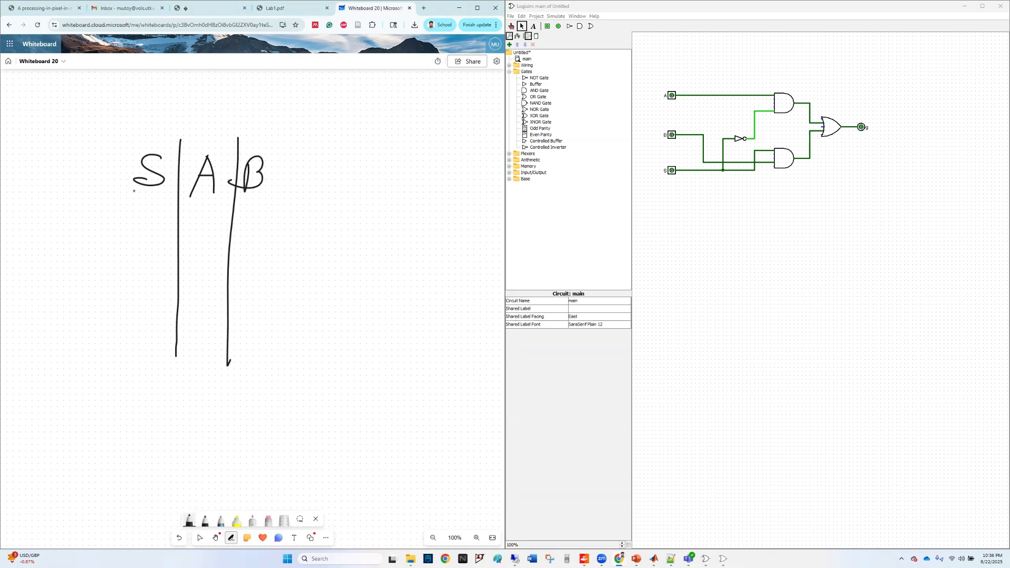
pyautogui.moveTo(126, 196); pyautogui.dragTo(316, 205)
pyautogui.moveTo(289, 130); pyautogui.dragTo(289, 395)
pyautogui.moveTo(324, 156)
pyautogui.mouseDown()
pyautogui.moveTo(309, 190)
pyautogui.moveTo(338, 166)
pyautogui.mouseUp()
pyautogui.moveTo(303, 205); pyautogui.dragTo(352, 208)
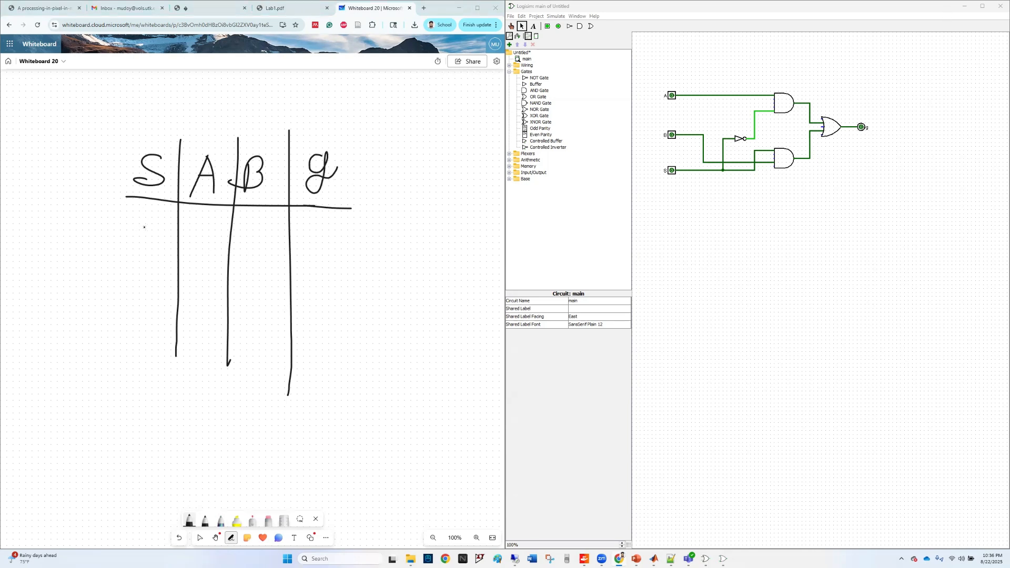
# Fill the first truth table row with S=0, A=0, B=0 and g=0, and rule a line beneath it.
pyautogui.moveTo(156, 214)
pyautogui.mouseDown()
pyautogui.moveTo(136, 221)
pyautogui.moveTo(216, 217)
pyautogui.moveTo(250, 239)
pyautogui.moveTo(252, 221)
pyautogui.mouseUp()
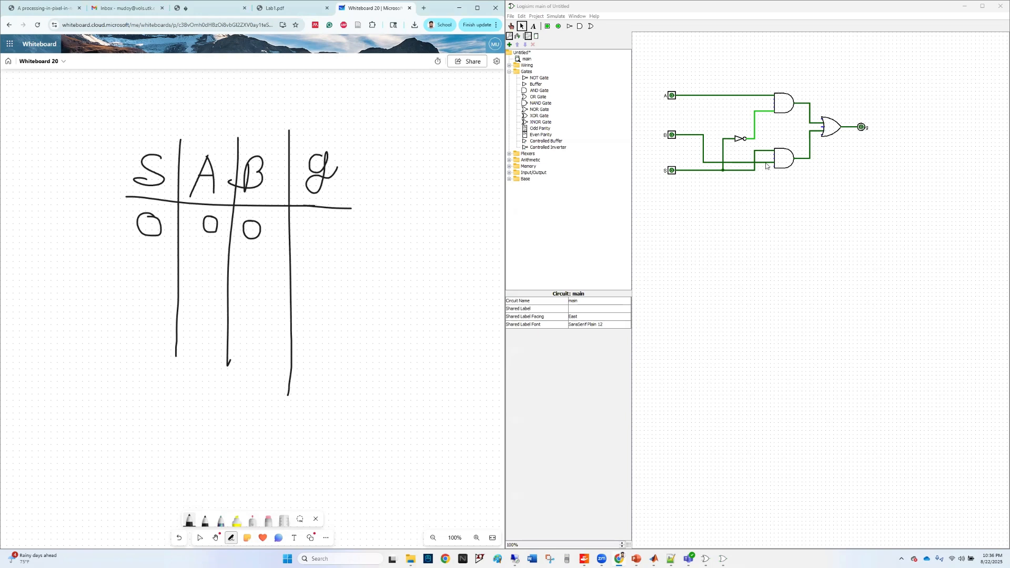
pyautogui.moveTo(327, 222)
pyautogui.mouseDown()
pyautogui.moveTo(316, 231)
pyautogui.moveTo(328, 221)
pyautogui.mouseUp()
pyautogui.moveTo(93, 249); pyautogui.dragTo(364, 249)
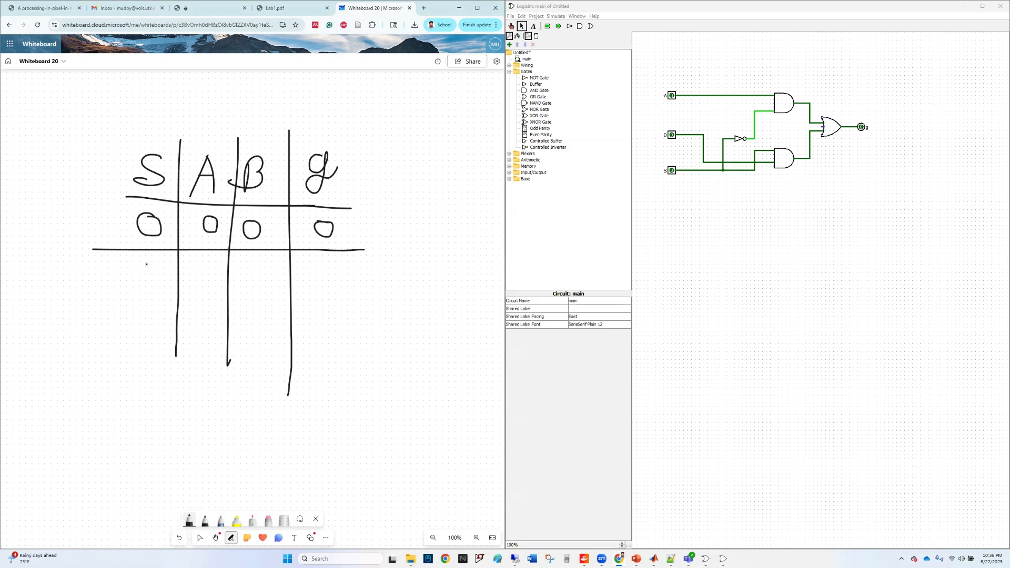
# Record the row S=0, A=0, B=1, g=0 with a line beneath it, poking input B to 1 in the Logisim circuit.
pyautogui.moveTo(147, 264)
pyautogui.mouseDown()
pyautogui.moveTo(207, 261)
pyautogui.moveTo(254, 284)
pyautogui.mouseUp()
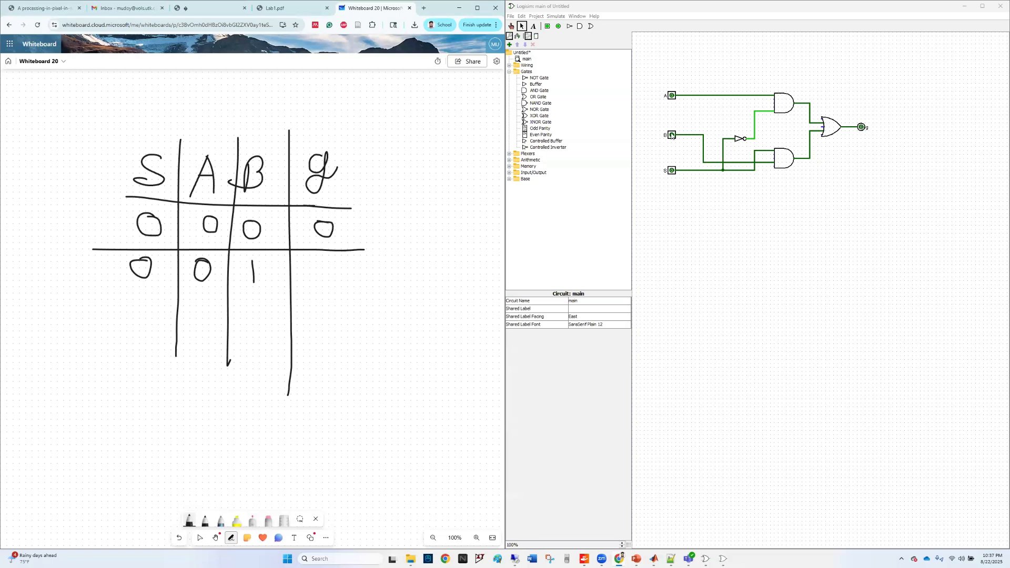
pyautogui.click(511, 27)
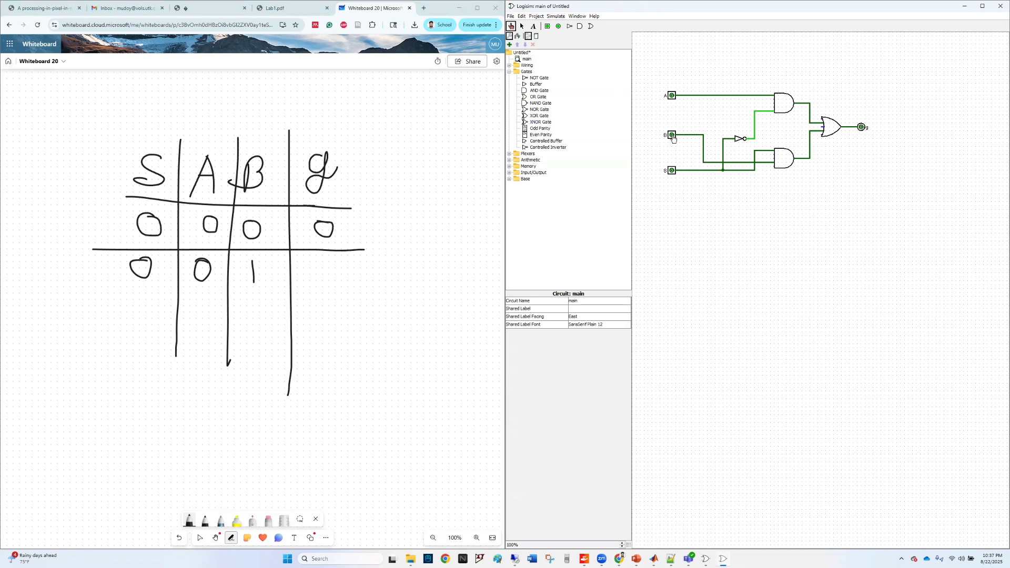
pyautogui.click(673, 136)
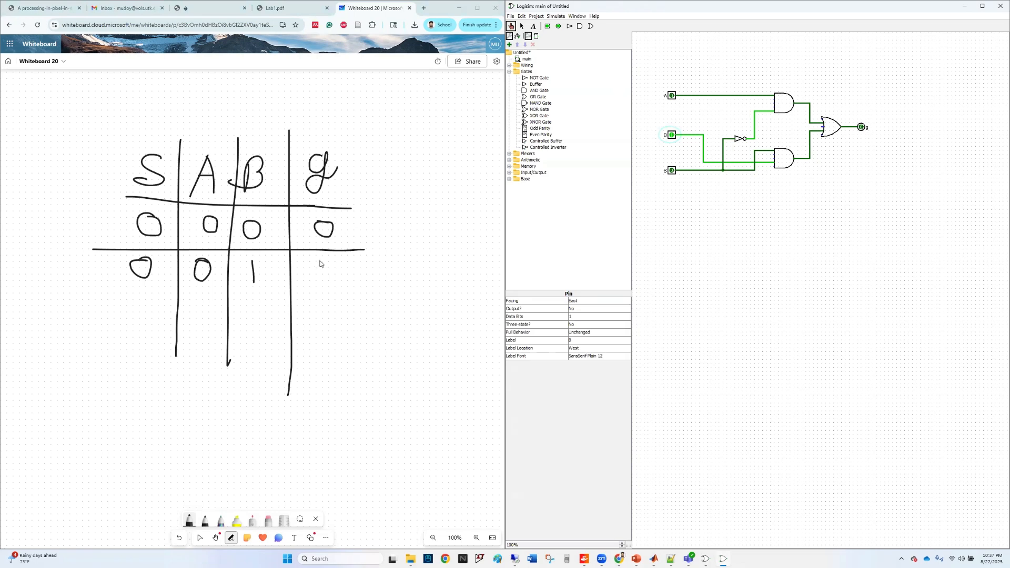
pyautogui.moveTo(322, 261)
pyautogui.mouseDown()
pyautogui.moveTo(314, 279)
pyautogui.moveTo(316, 266)
pyautogui.mouseUp()
pyautogui.moveTo(94, 299); pyautogui.dragTo(367, 307)
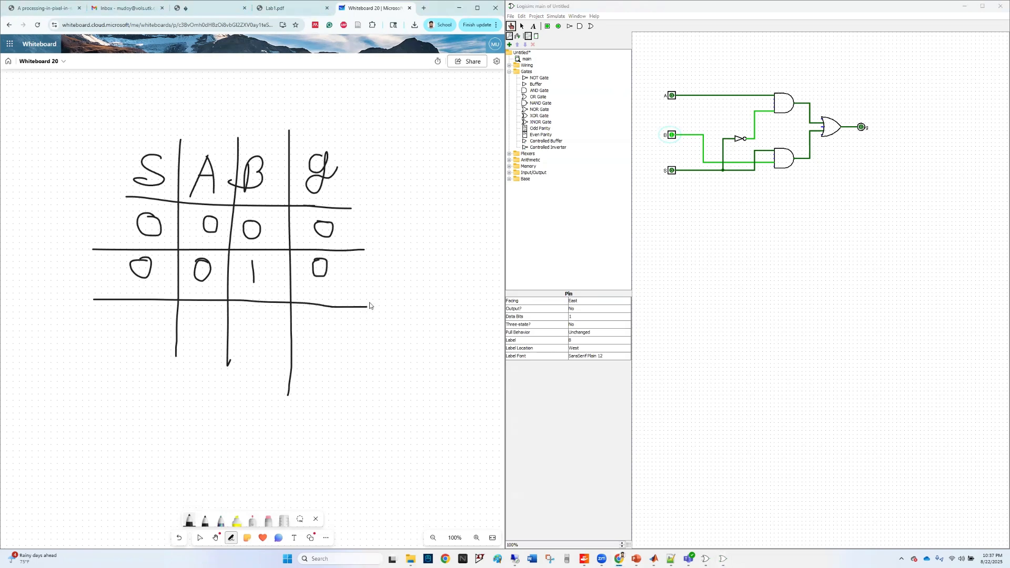
# Record the row S=0, A=1, B=0, g=1 with a line beneath it, poking circuit inputs A to 1 and B to 0.
pyautogui.moveTo(139, 315)
pyautogui.mouseDown()
pyautogui.moveTo(124, 329)
pyautogui.moveTo(146, 317)
pyautogui.mouseUp()
pyautogui.moveTo(237, 332); pyautogui.dragTo(233, 318)
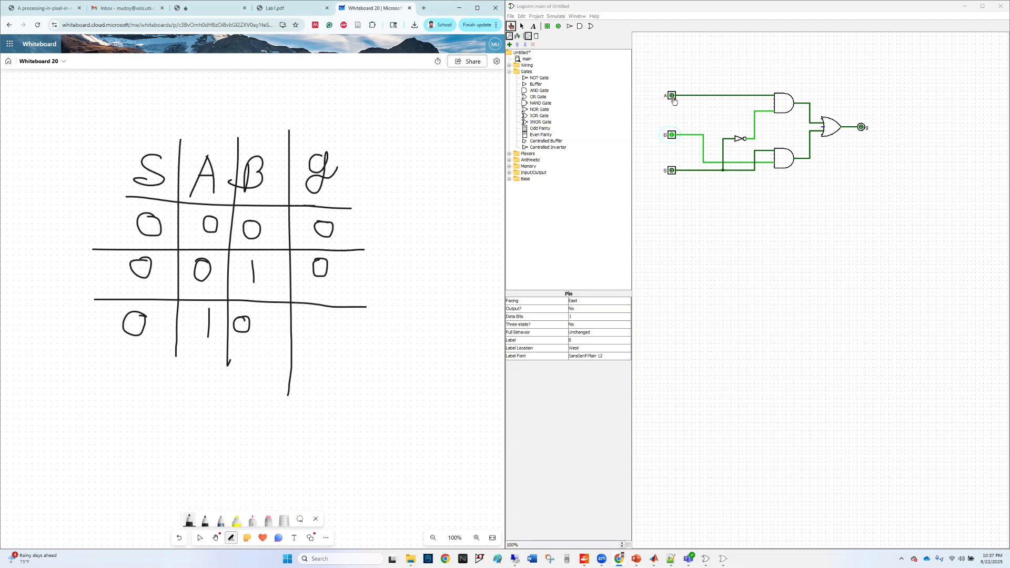
pyautogui.click(672, 96)
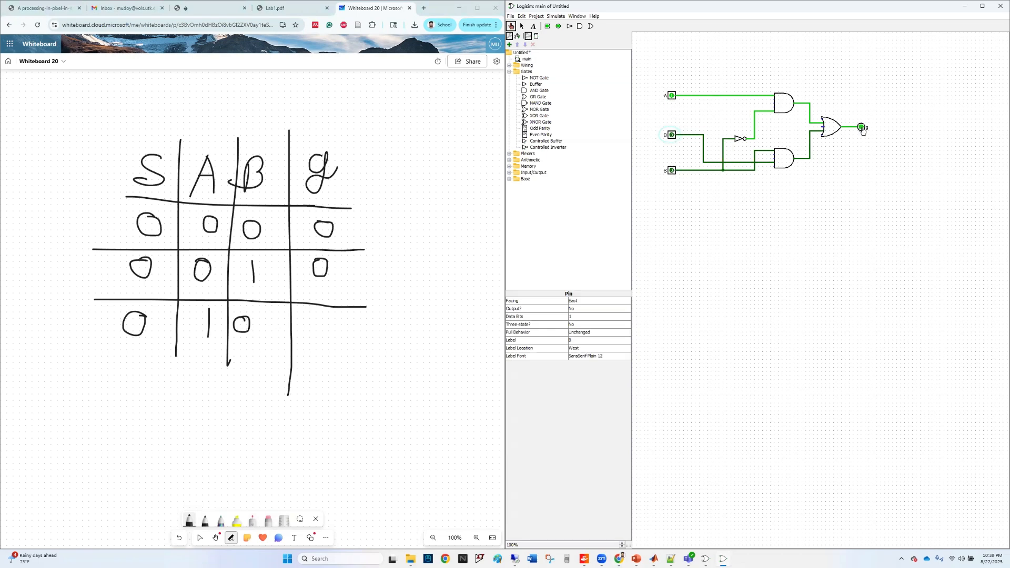
pyautogui.moveTo(317, 318); pyautogui.dragTo(317, 326)
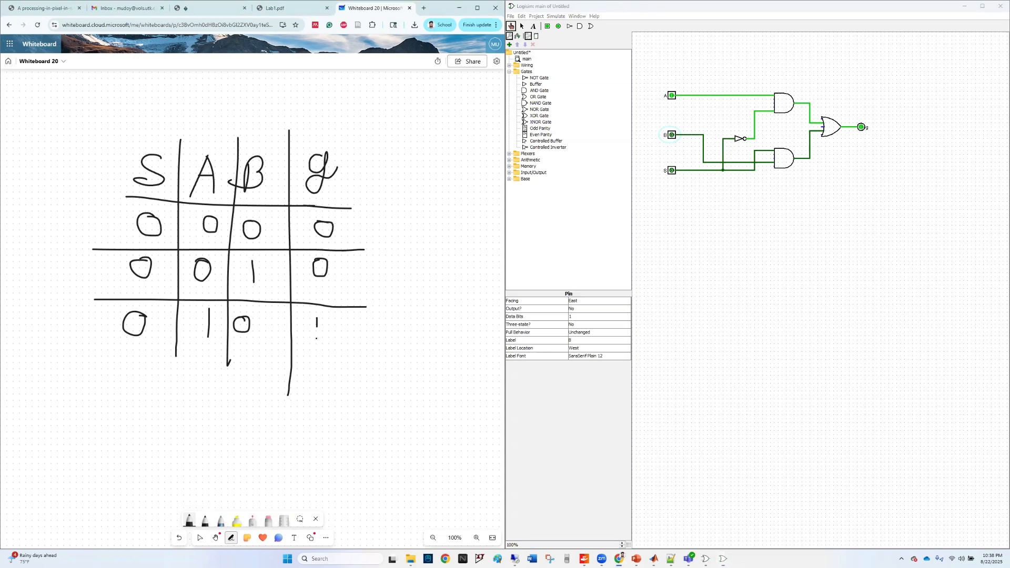
pyautogui.moveTo(69, 346); pyautogui.dragTo(390, 344)
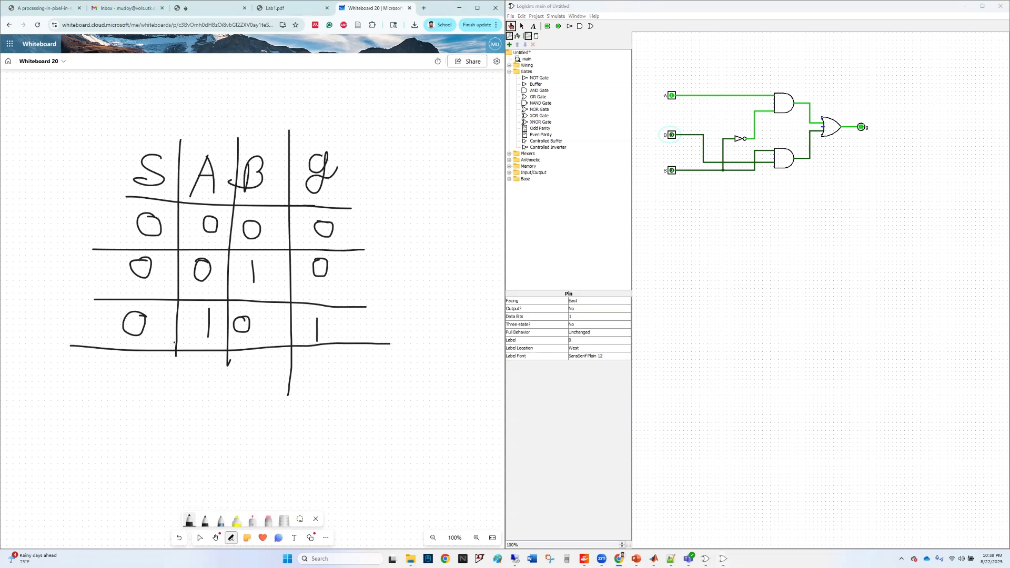
# Extend the three vertical column dividers of the truth table downward for more rows.
pyautogui.moveTo(174, 342); pyautogui.dragTo(159, 448)
pyautogui.moveTo(229, 346); pyautogui.dragTo(217, 445)
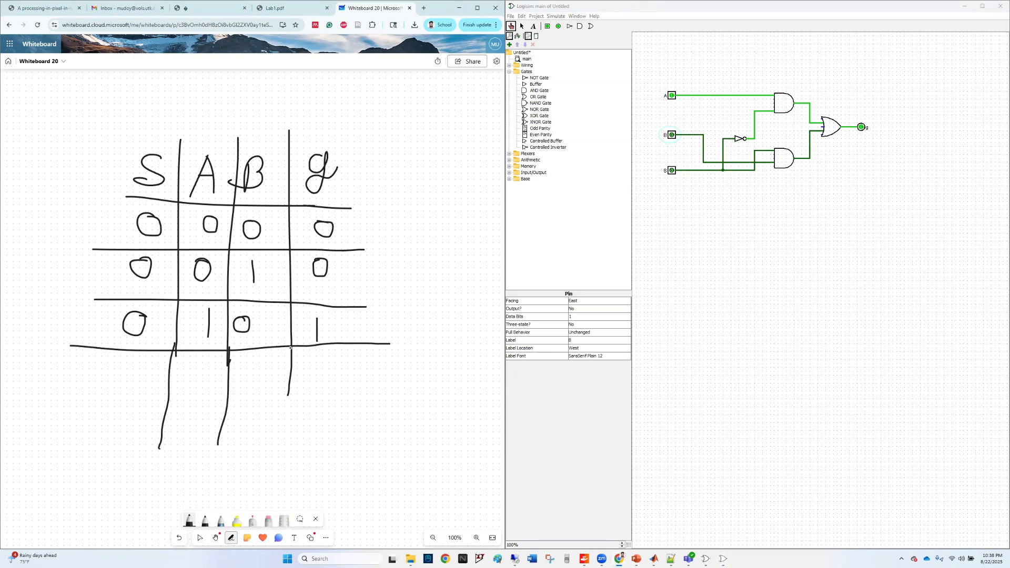
pyautogui.moveTo(291, 348); pyautogui.dragTo(284, 443)
# Record the row S=0, A=1, B=1, g=1 with a line beneath it, poking input B to 1 in the circuit.
pyautogui.moveTo(143, 370); pyautogui.dragTo(136, 361)
pyautogui.moveTo(200, 362); pyautogui.dragTo(200, 383)
pyautogui.moveTo(256, 361); pyautogui.dragTo(256, 388)
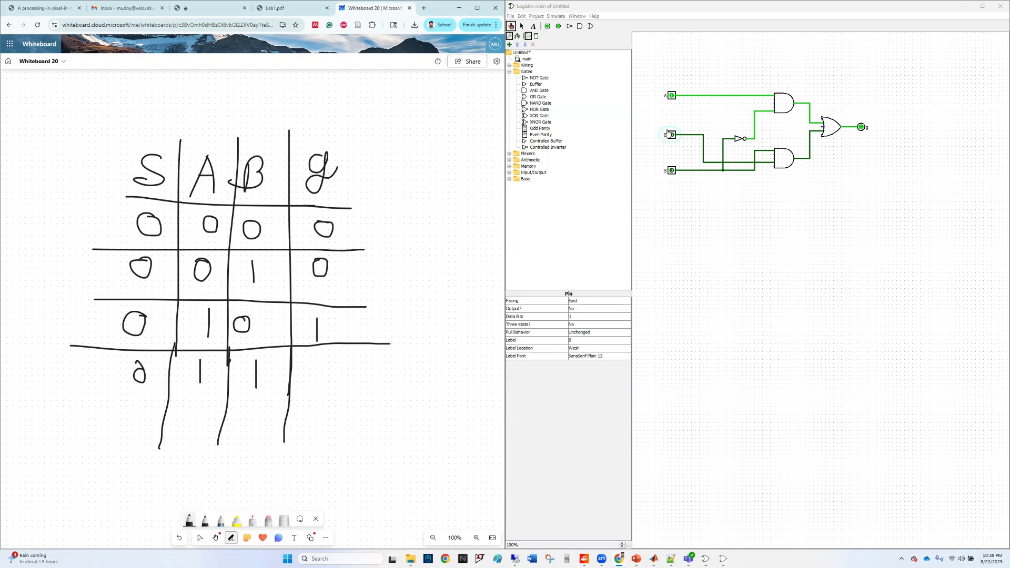
pyautogui.click(672, 135)
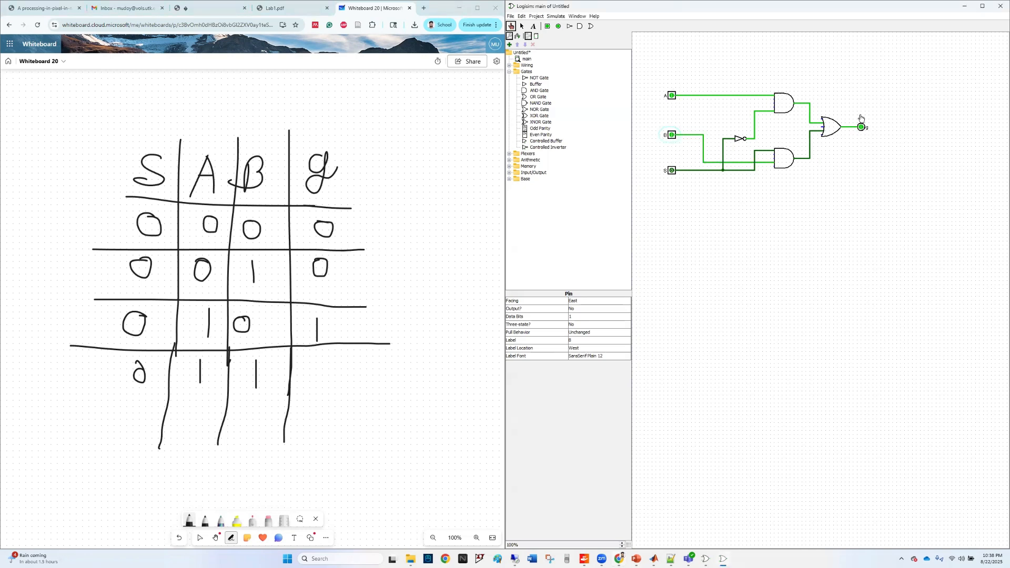
pyautogui.moveTo(328, 361); pyautogui.dragTo(330, 406)
pyautogui.moveTo(97, 405); pyautogui.dragTo(401, 414)
# Write 2³=8 beside the truth table and draw a curly brace spanning its rows.
pyautogui.scroll(-2, 271, 421)
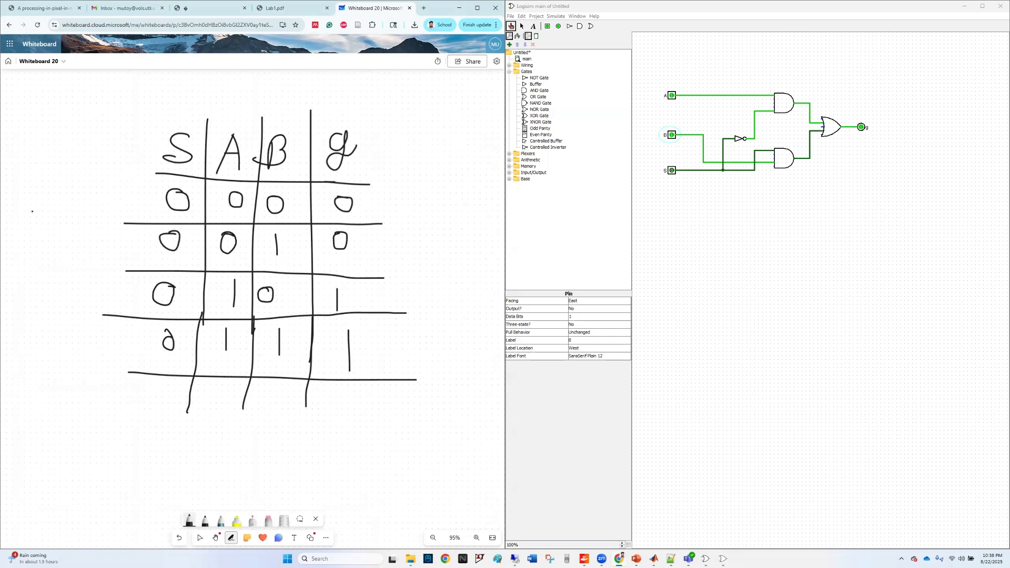
pyautogui.moveTo(25, 235)
pyautogui.mouseDown()
pyautogui.moveTo(15, 264)
pyautogui.moveTo(45, 276)
pyautogui.mouseUp()
pyautogui.moveTo(52, 217)
pyautogui.mouseDown()
pyautogui.moveTo(64, 224)
pyautogui.moveTo(43, 245)
pyautogui.mouseUp()
pyautogui.moveTo(65, 257)
pyautogui.mouseDown()
pyautogui.moveTo(80, 263)
pyautogui.moveTo(96, 235)
pyautogui.mouseUp()
pyautogui.moveTo(146, 196)
pyautogui.mouseDown()
pyautogui.moveTo(126, 321)
pyautogui.moveTo(184, 451)
pyautogui.mouseUp()
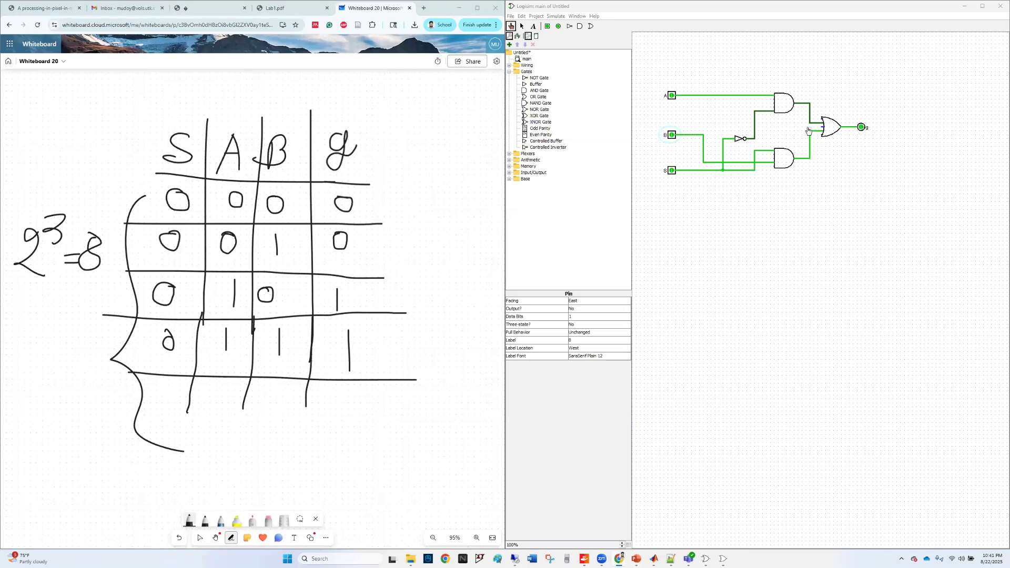
# Save the Logisim circuit as lab1_p1 in the Documents folder.
pyautogui.click(510, 16)
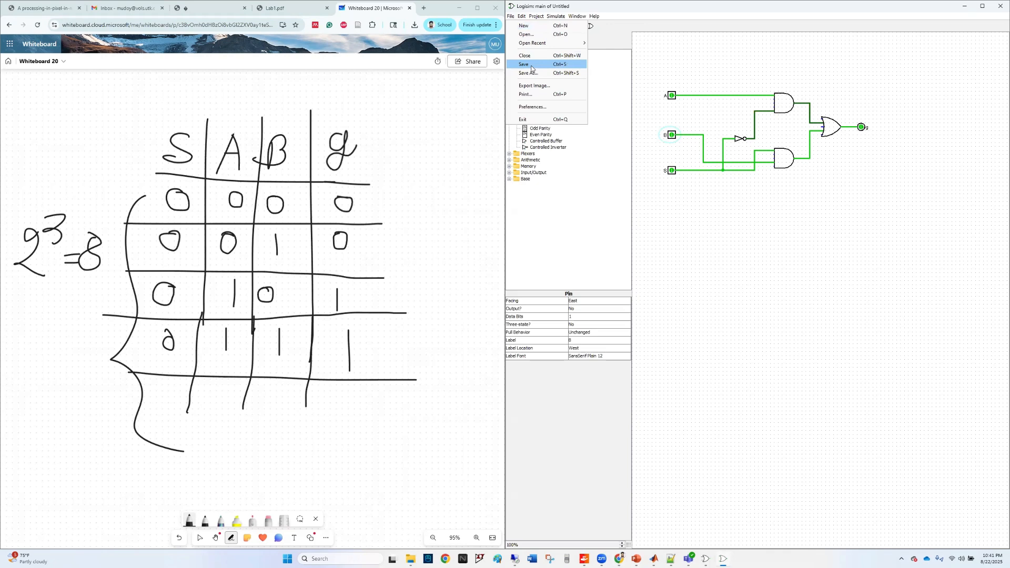
pyautogui.click(531, 65)
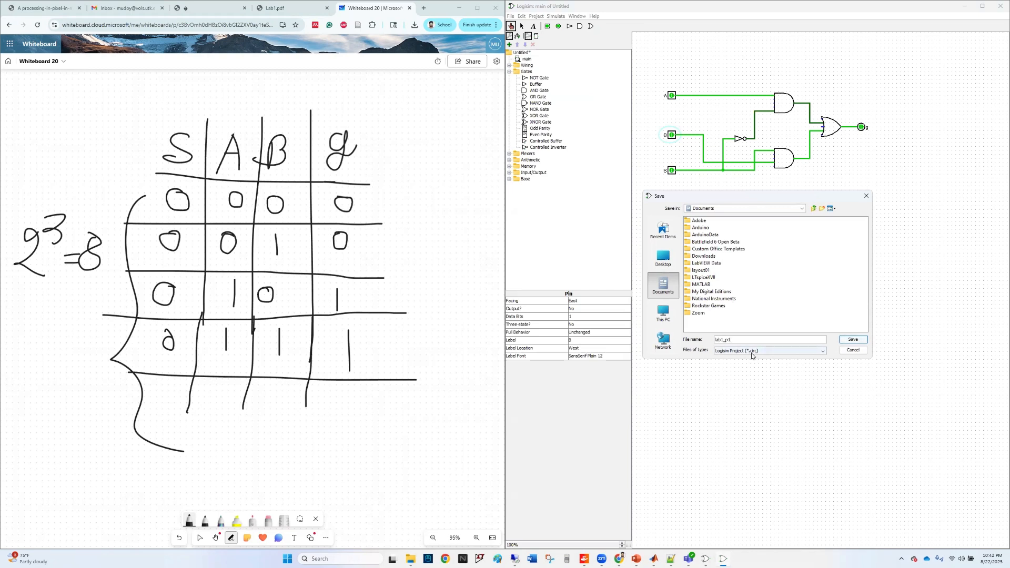
pyautogui.click(853, 340)
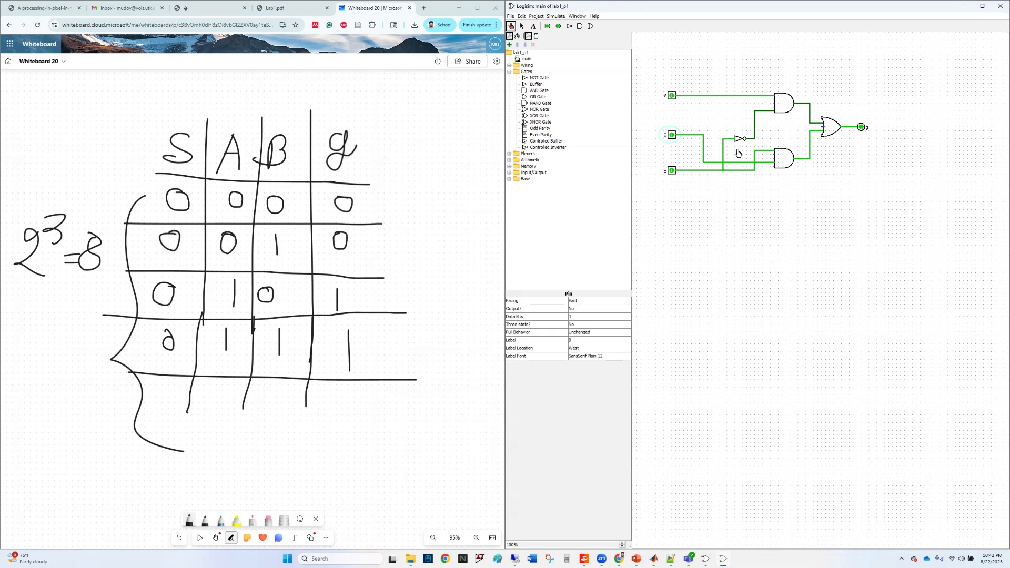
pyautogui.click(512, 17)
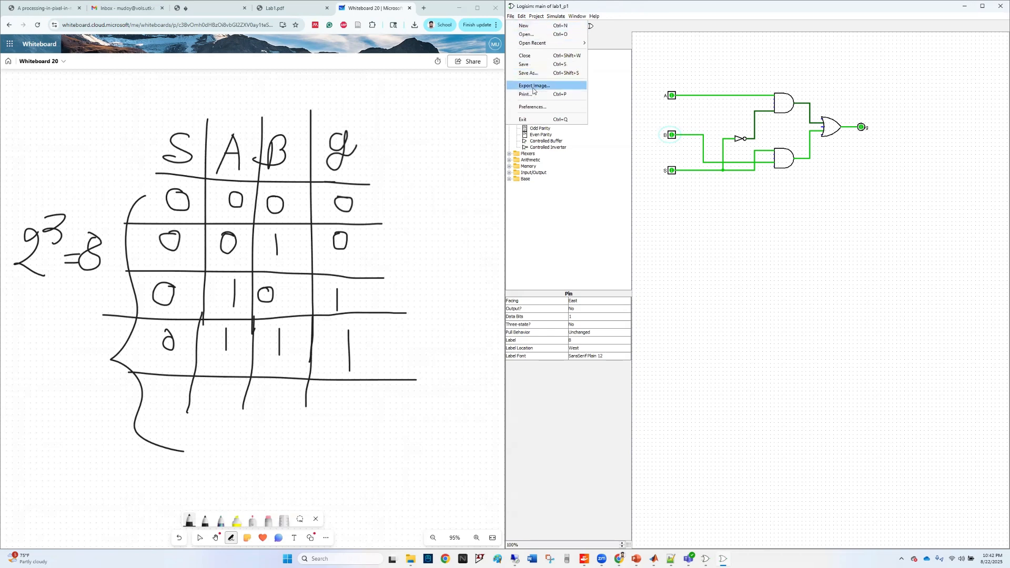
pyautogui.click(534, 85)
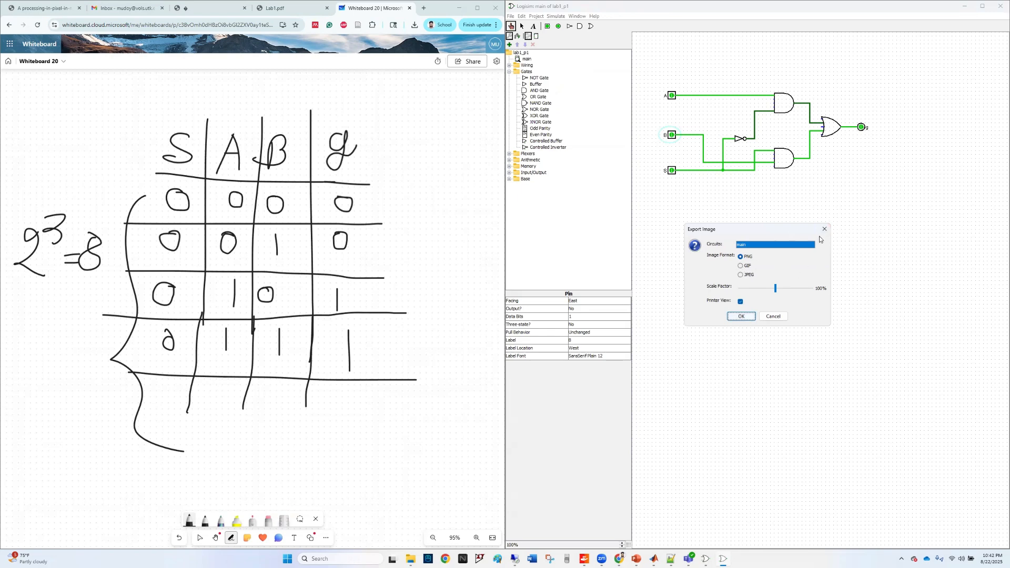
pyautogui.click(824, 232)
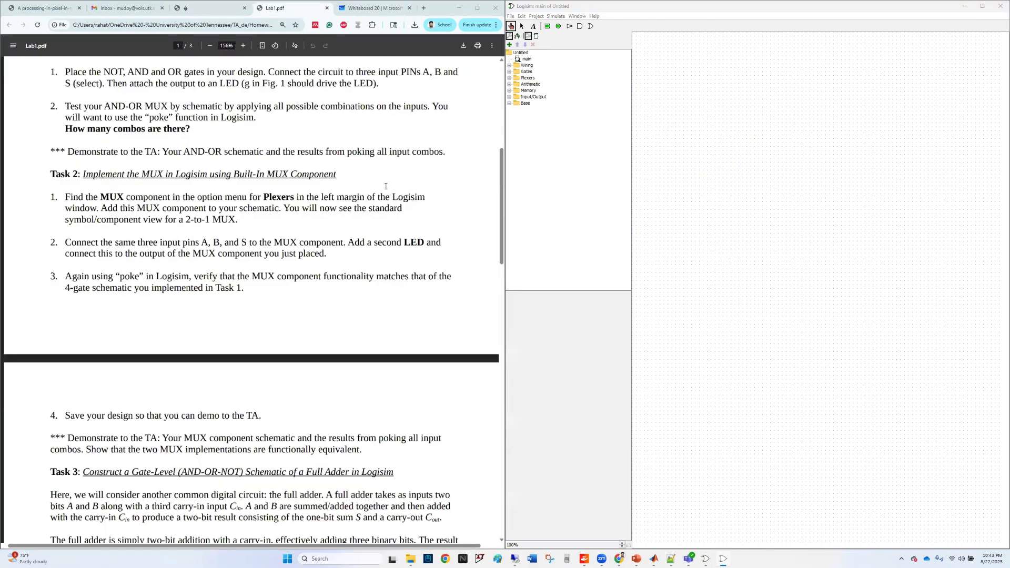
# Place a Multiplexer from the Plexers library in the empty circuit, following the MUX icon in Figure 1 of Lab1.pdf.
pyautogui.scroll(4, 386, 185)
pyautogui.scroll(1, 385, 185)
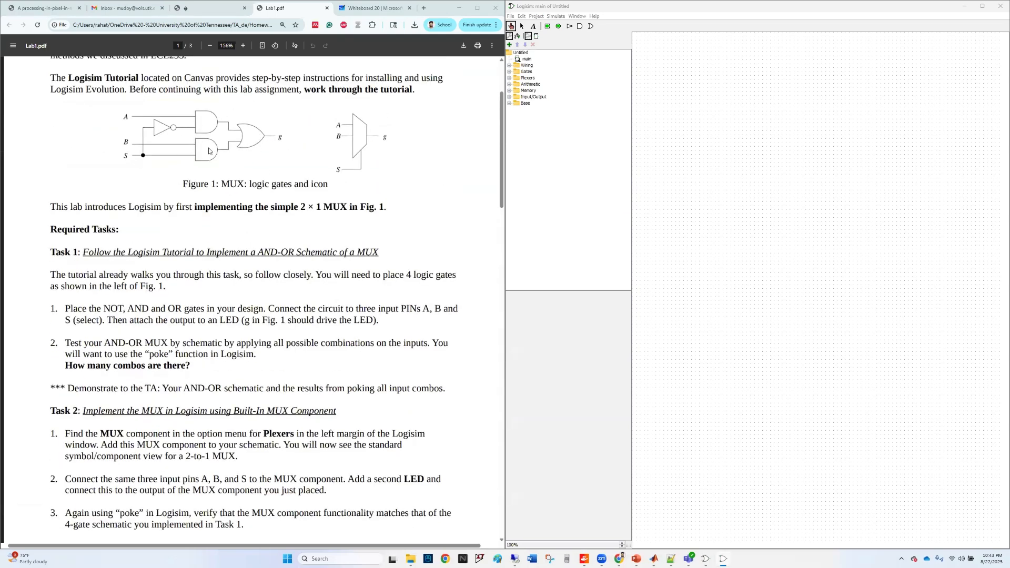
pyautogui.scroll(-1, 255, 162)
pyautogui.scroll(1, 255, 162)
pyautogui.click(509, 79)
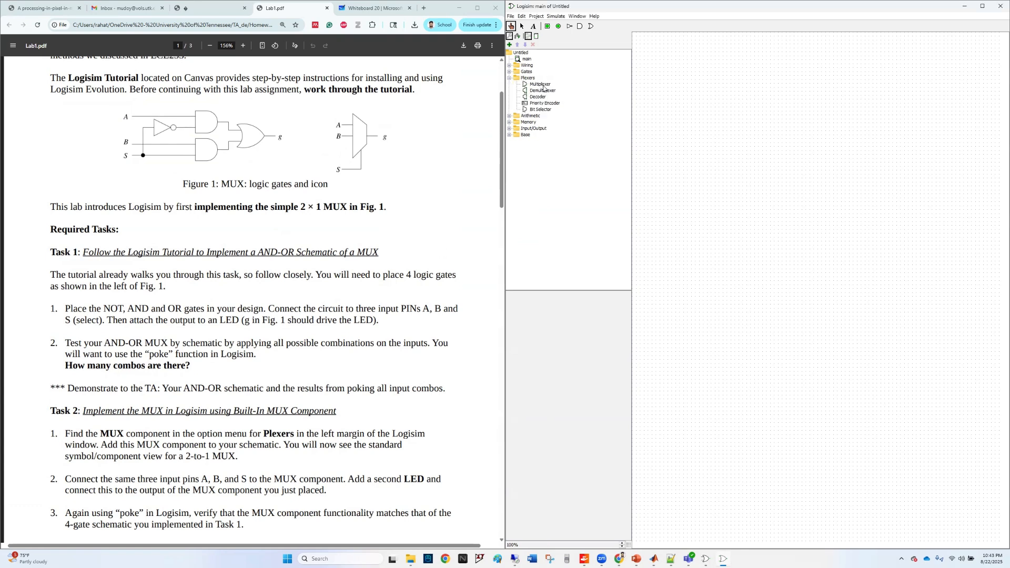
pyautogui.click(544, 87)
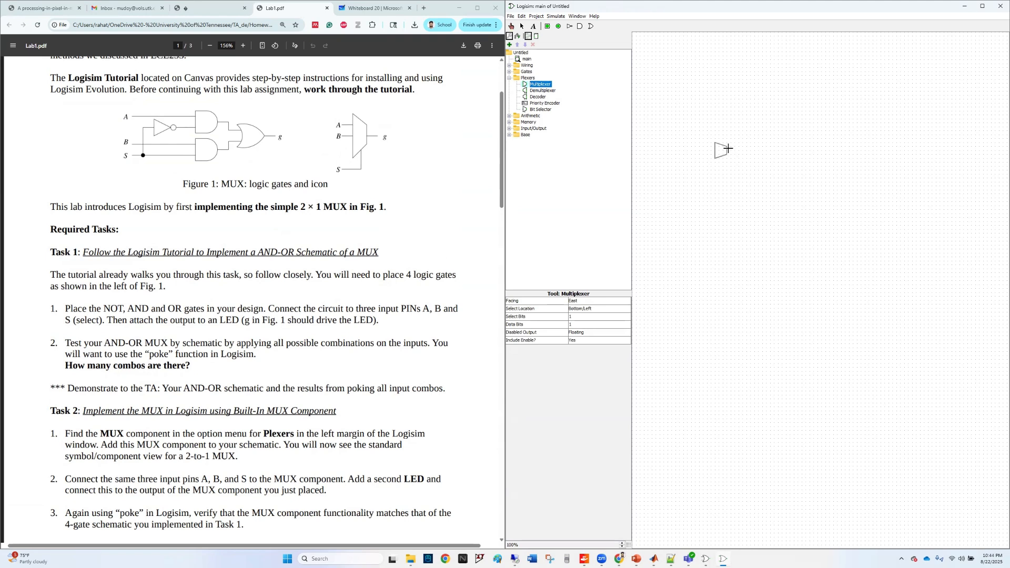
pyautogui.click(715, 151)
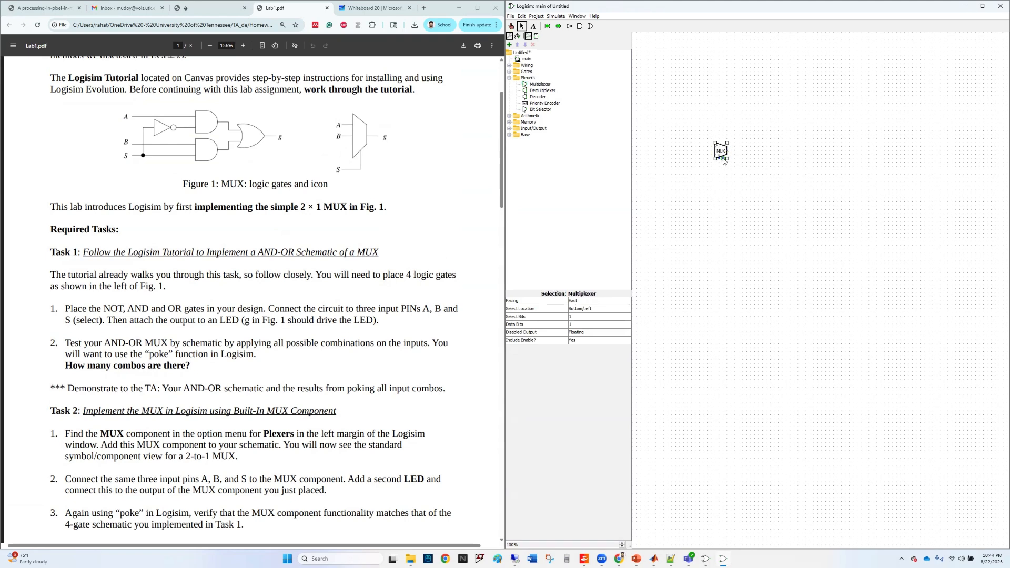
pyautogui.click(751, 167)
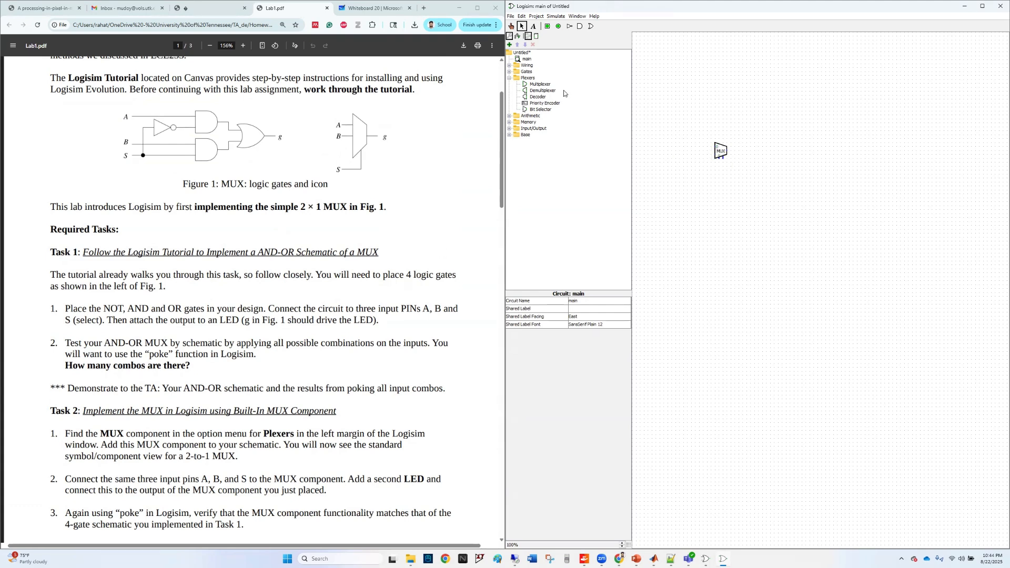
# Add an input pin to the left of the multiplexer and wire it to the upper data input.
pyautogui.click(547, 25)
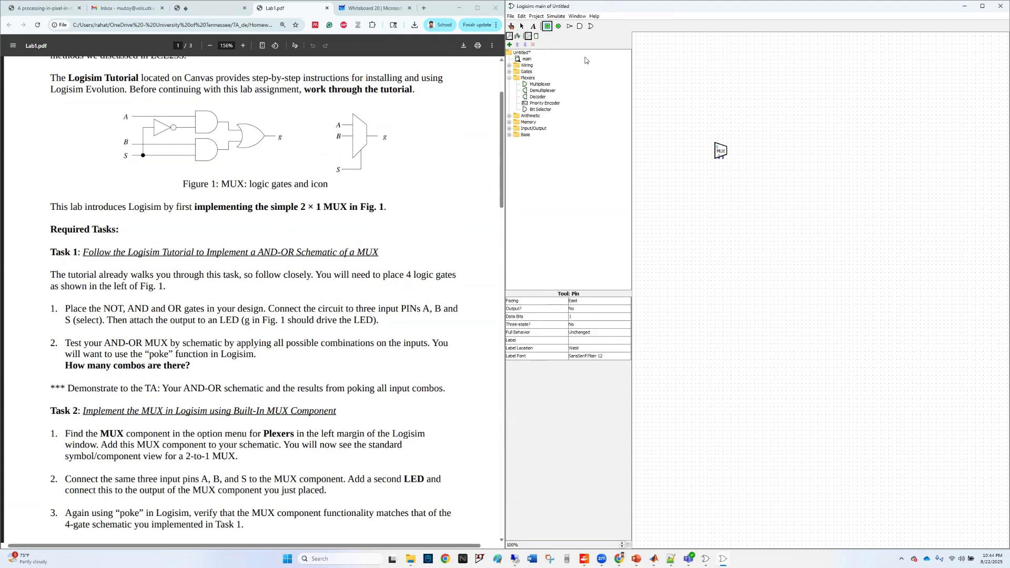
pyautogui.click(667, 138)
pyautogui.click(669, 156)
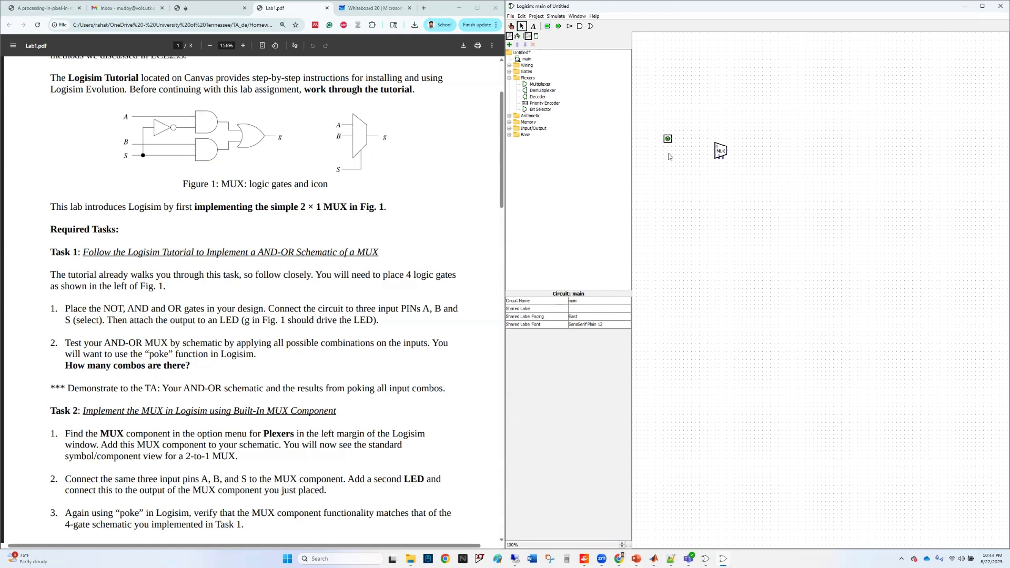
pyautogui.moveTo(672, 140); pyautogui.dragTo(714, 148)
# Add a second input pin below the first and wire it to the multiplexer's lower data input.
pyautogui.click(548, 26)
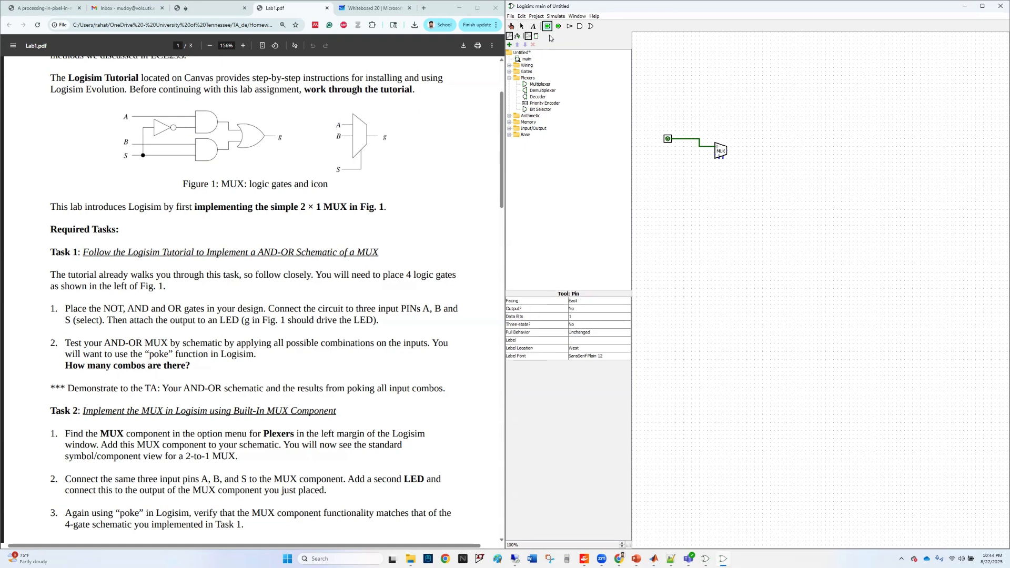
pyautogui.click(670, 163)
pyautogui.moveTo(670, 165); pyautogui.dragTo(710, 157)
pyautogui.moveTo(715, 157); pyautogui.dragTo(715, 157)
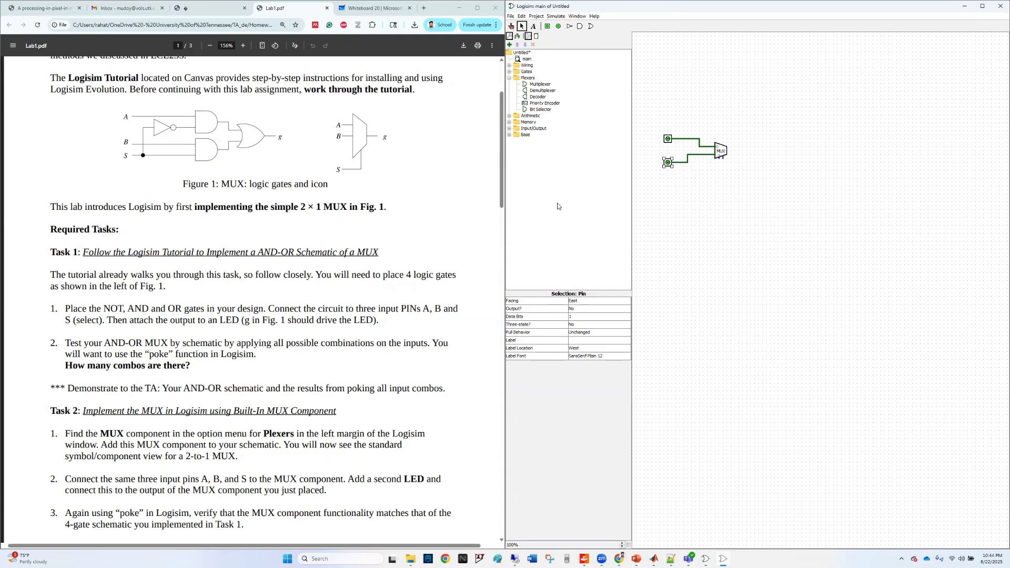
pyautogui.click(719, 153)
# Add a third input pin below the other two and wire it to the multiplexer's select input.
pyautogui.click(547, 26)
pyautogui.click(680, 202)
pyautogui.moveTo(679, 204)
pyautogui.mouseDown()
pyautogui.moveTo(713, 203)
pyautogui.moveTo(720, 158)
pyautogui.mouseUp()
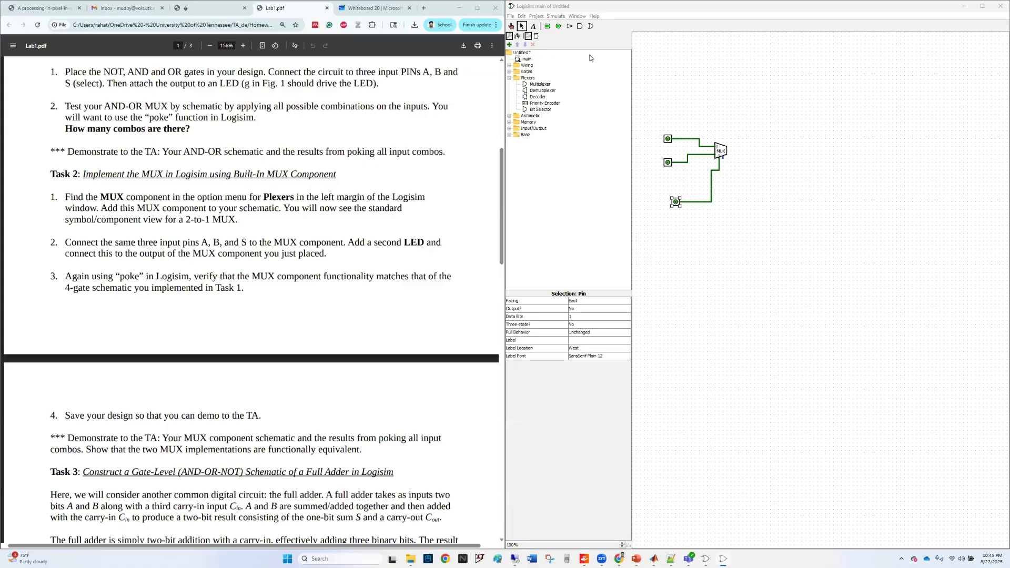
# Add an output pin to the right of the multiplexer and wire it to the multiplexer's output.
pyautogui.click(558, 26)
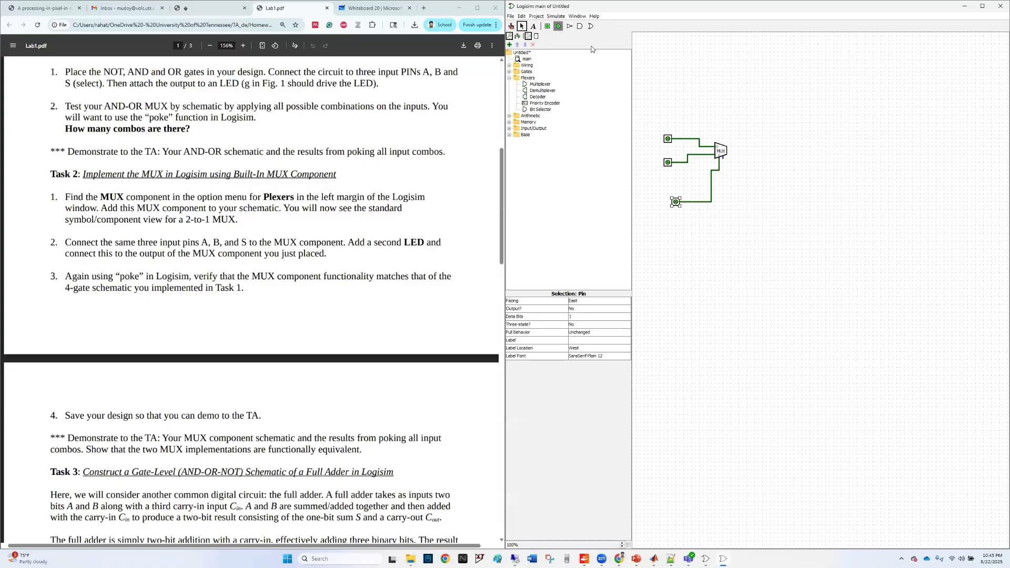
pyautogui.click(771, 151)
pyautogui.click(763, 189)
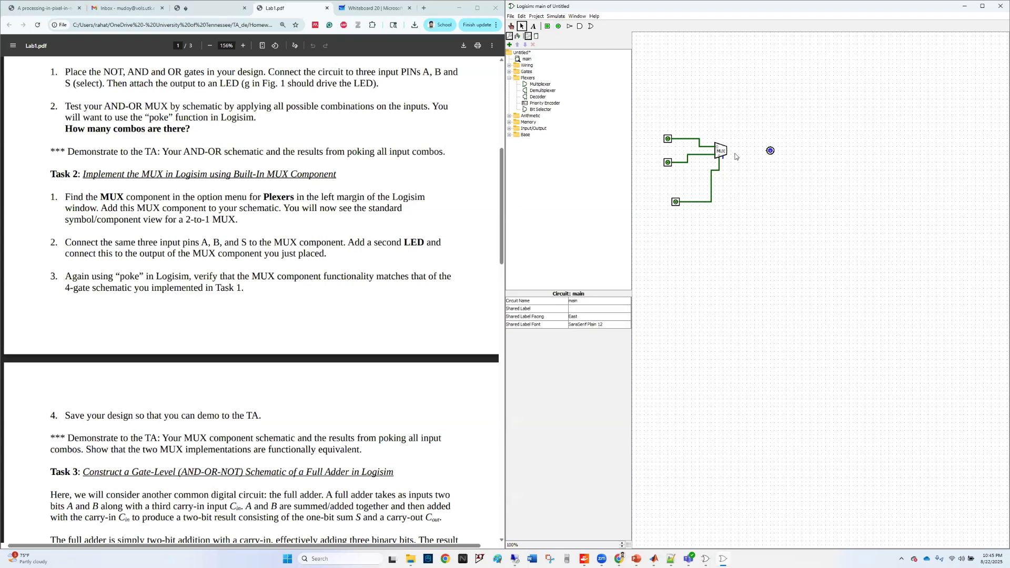
pyautogui.moveTo(728, 151); pyautogui.dragTo(771, 151)
# Label the upper data input pin A and the lower data input pin B, following Figure 1 of Lab1.pdf.
pyautogui.scroll(6, 361, 202)
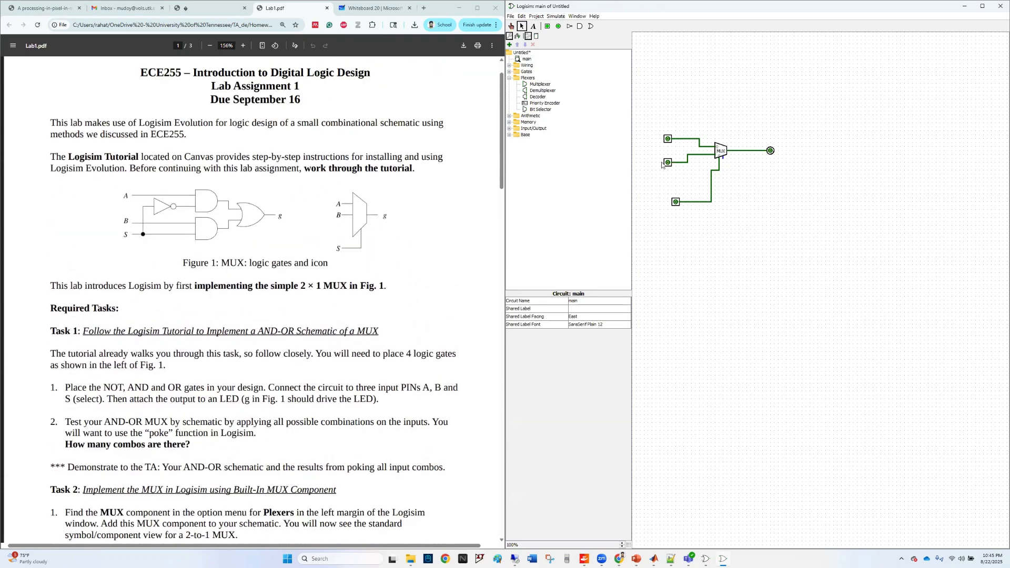
pyautogui.click(671, 139)
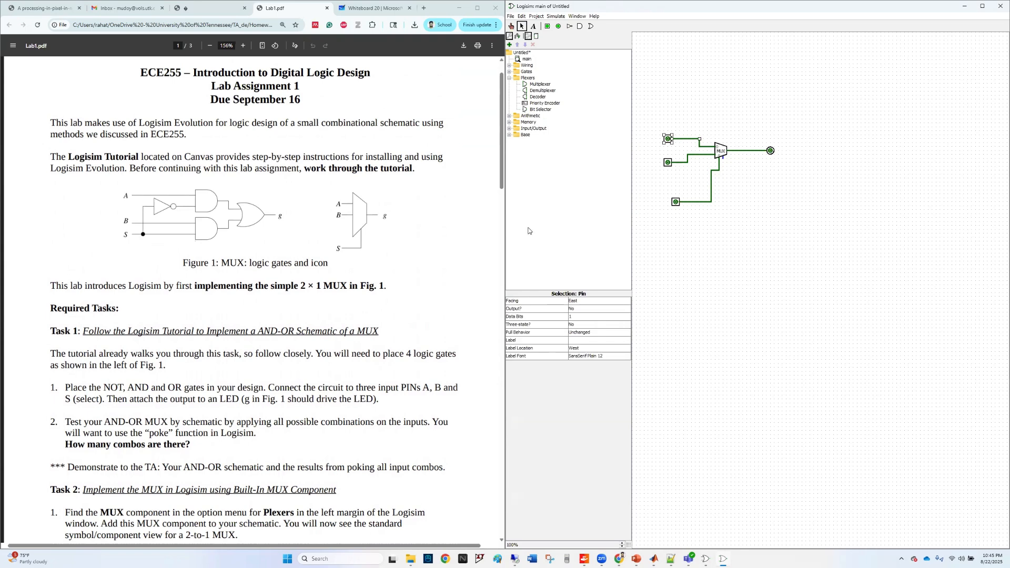
pyautogui.click(578, 340)
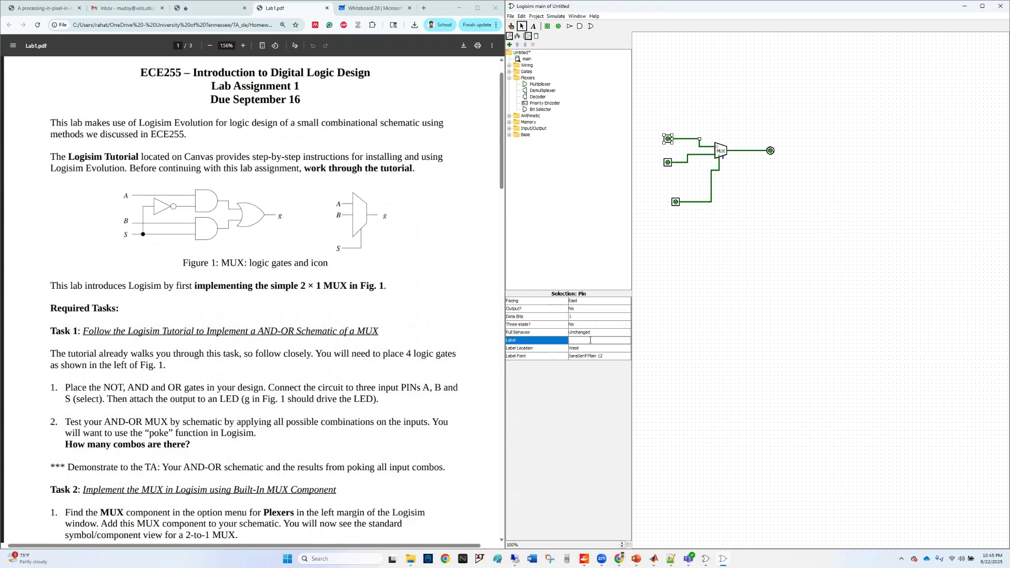
pyautogui.write('A')
pyautogui.press('Return')
pyautogui.click(668, 162)
pyautogui.click(578, 339)
pyautogui.write('B')
pyautogui.press('Return')
# Label the multiplexer's select input pin S.
pyautogui.click(676, 202)
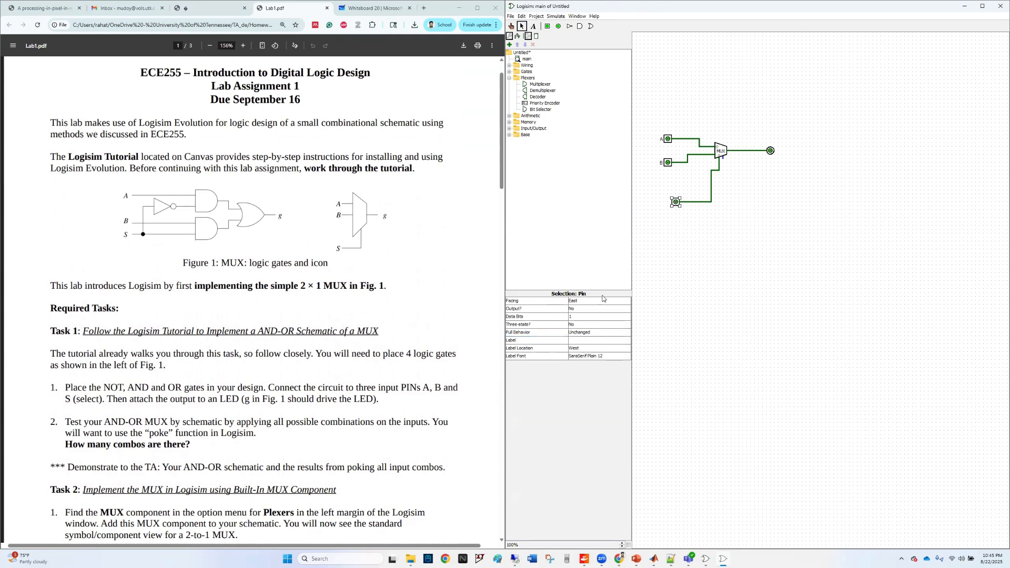
pyautogui.click(576, 340)
pyautogui.write('S')
pyautogui.press('Return')
pyautogui.click(699, 287)
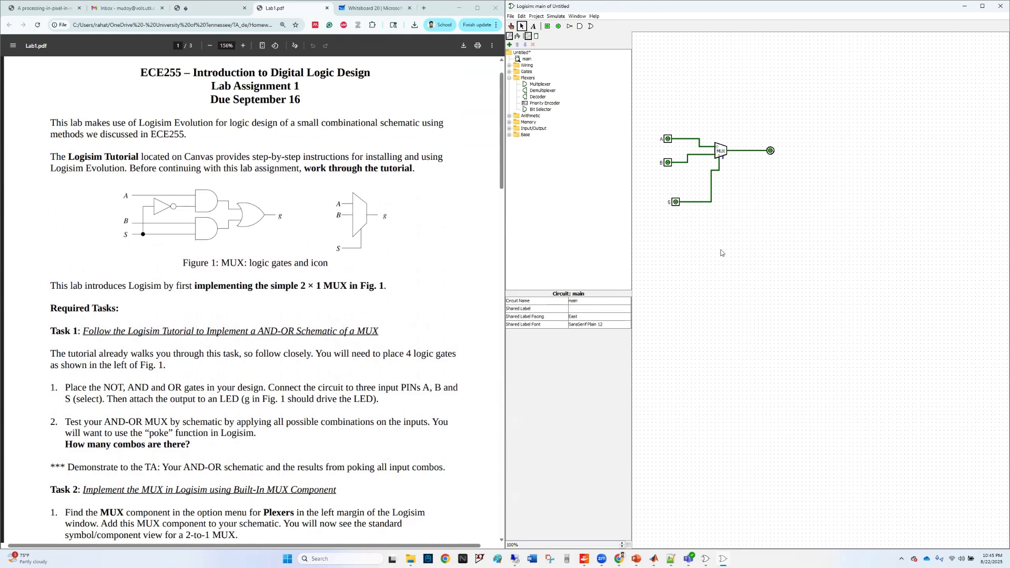
# Poke input B to 1 for the S=0, A=0, B=1 combination and tick the matching row of the whiteboard truth table.
pyautogui.click(375, 9)
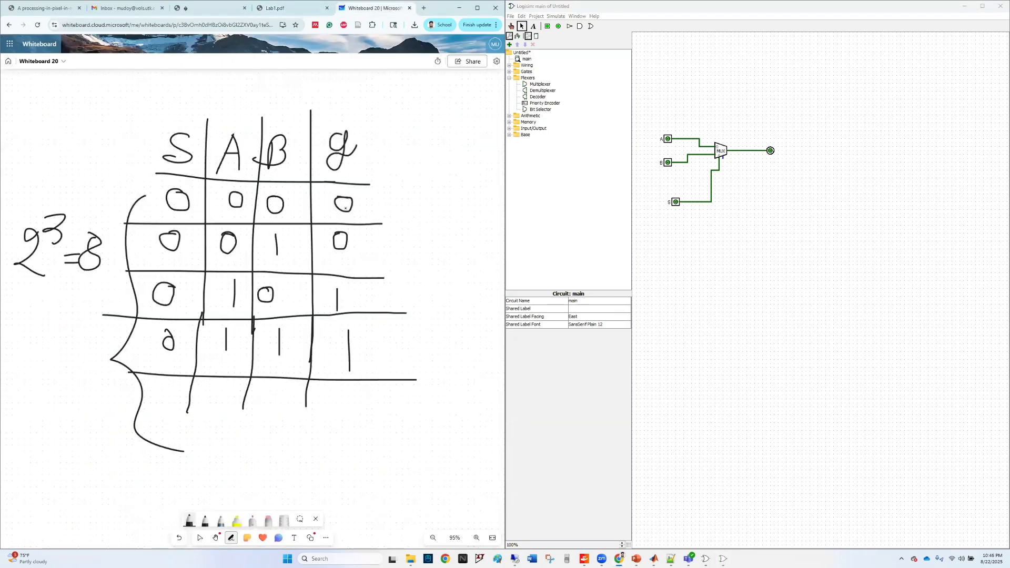
pyautogui.moveTo(391, 214); pyautogui.dragTo(320, 243)
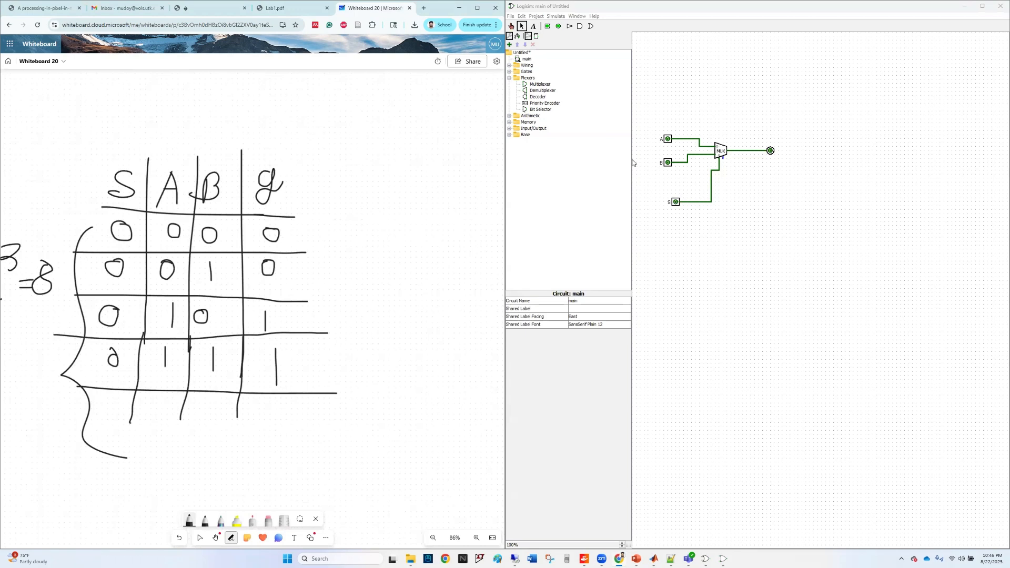
pyautogui.moveTo(319, 142); pyautogui.dragTo(338, 135)
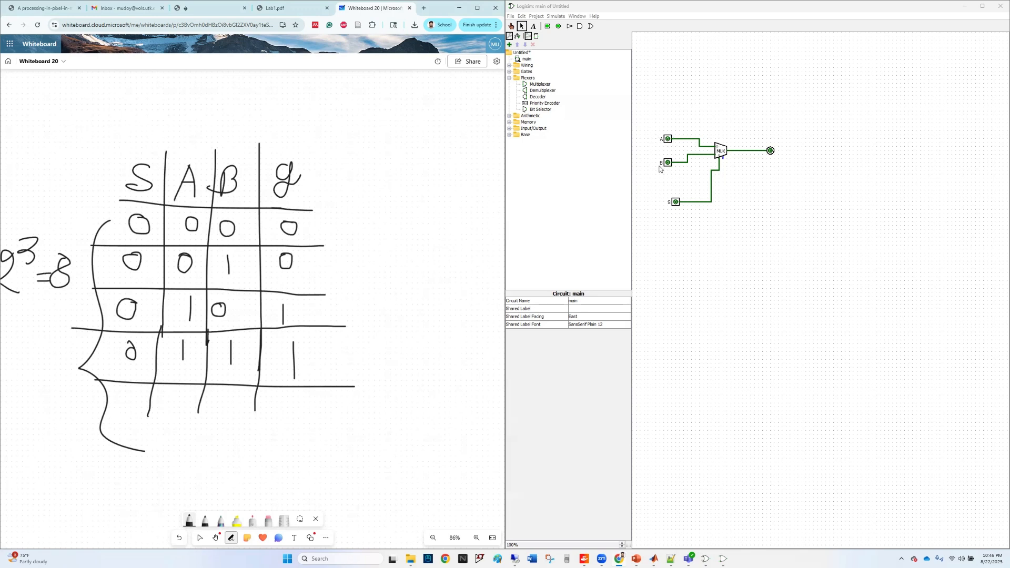
pyautogui.click(510, 26)
pyautogui.click(668, 163)
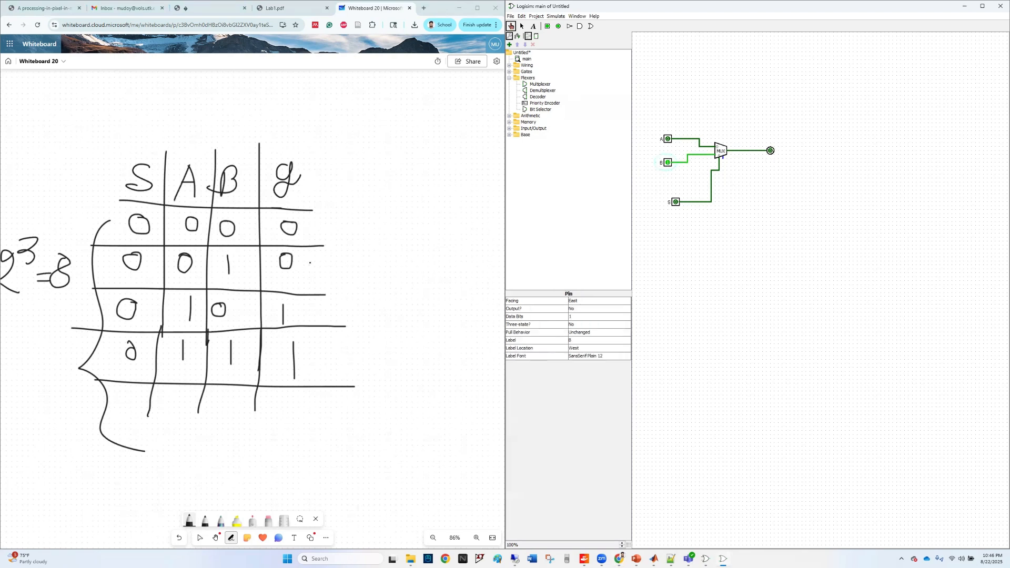
pyautogui.moveTo(310, 262); pyautogui.dragTo(368, 256)
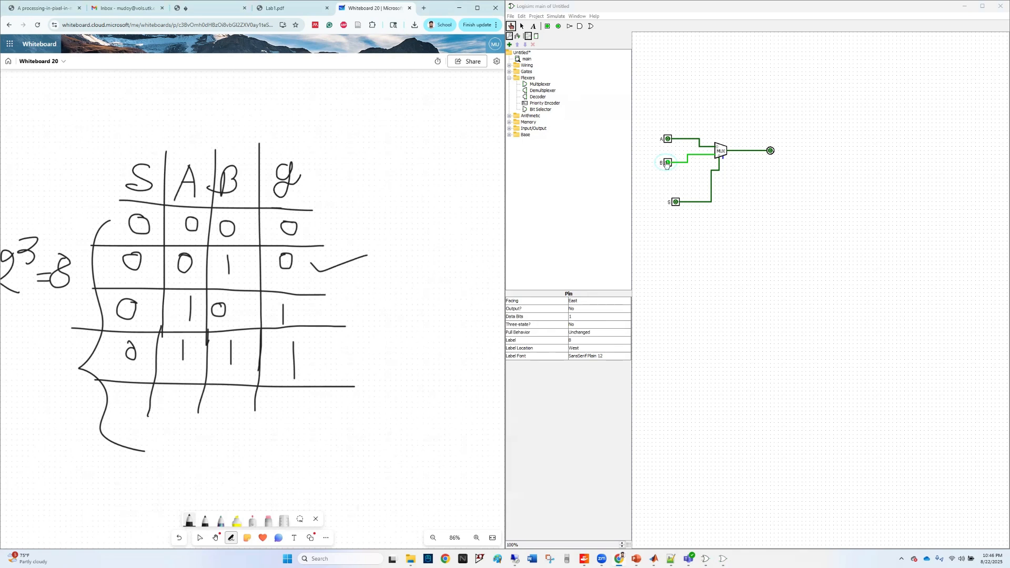
# Poke B back to 0 and A to 1, and tick the S=0, A=1, B=0 row of the truth table.
pyautogui.click(668, 163)
pyautogui.click(668, 139)
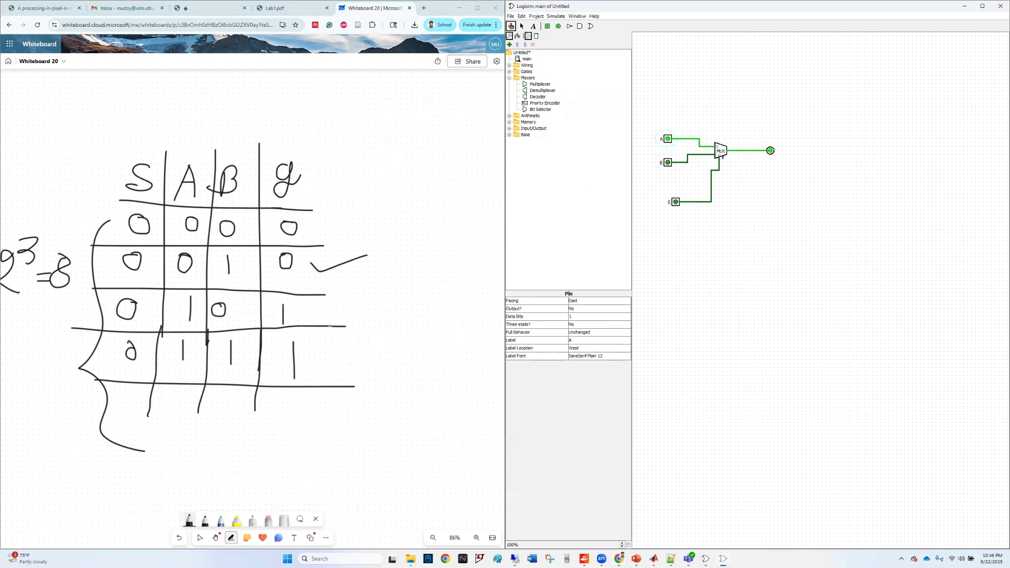
pyautogui.moveTo(310, 308); pyautogui.dragTo(358, 295)
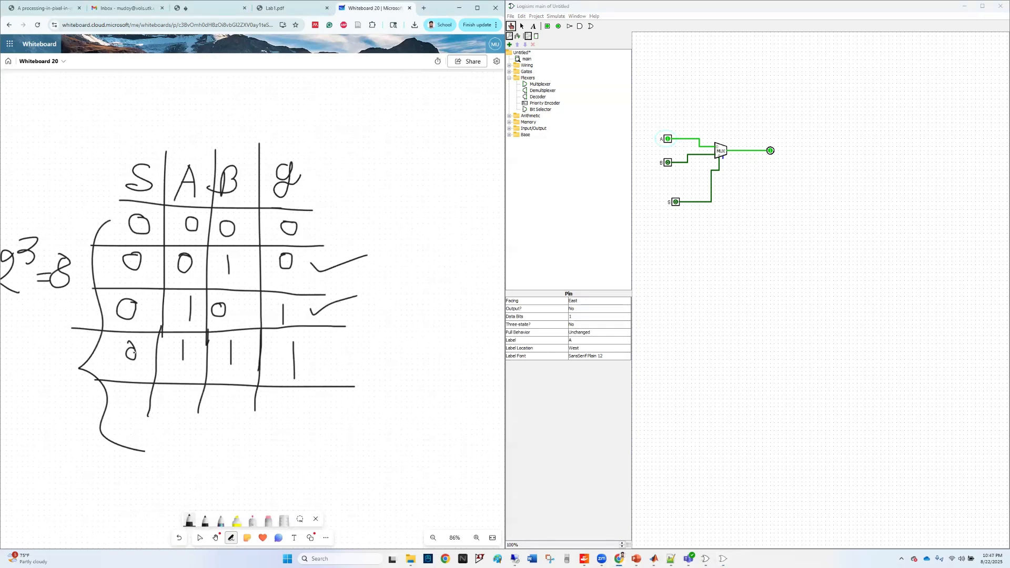
# Test S=0, A=1, B=1 by poking B to 1, marking its truth-table row with an arrow and drawing a stroke beside the first row.
pyautogui.moveTo(79, 369); pyautogui.dragTo(111, 348)
pyautogui.click(668, 163)
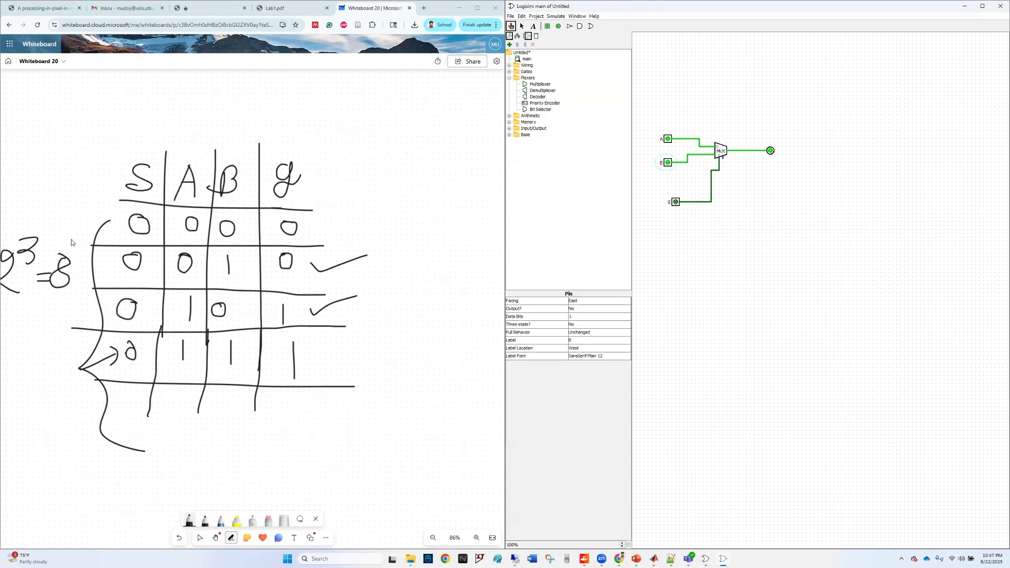
pyautogui.moveTo(66, 226); pyautogui.dragTo(101, 219)
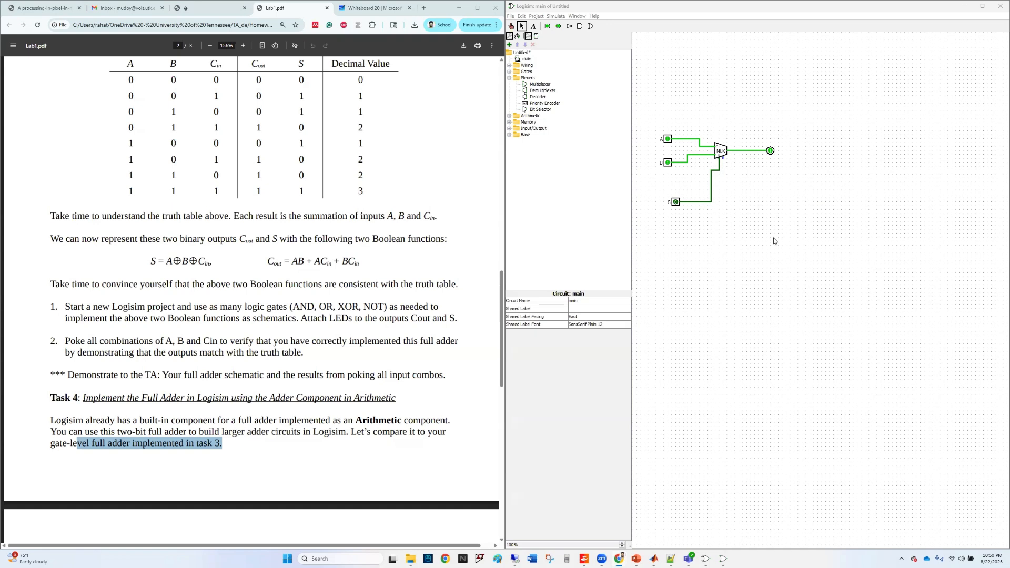
# Start a new Logisim project for the gate-level full adder of Task 3 in Lab1.pdf.
pyautogui.click(622, 544)
pyautogui.click(622, 544)
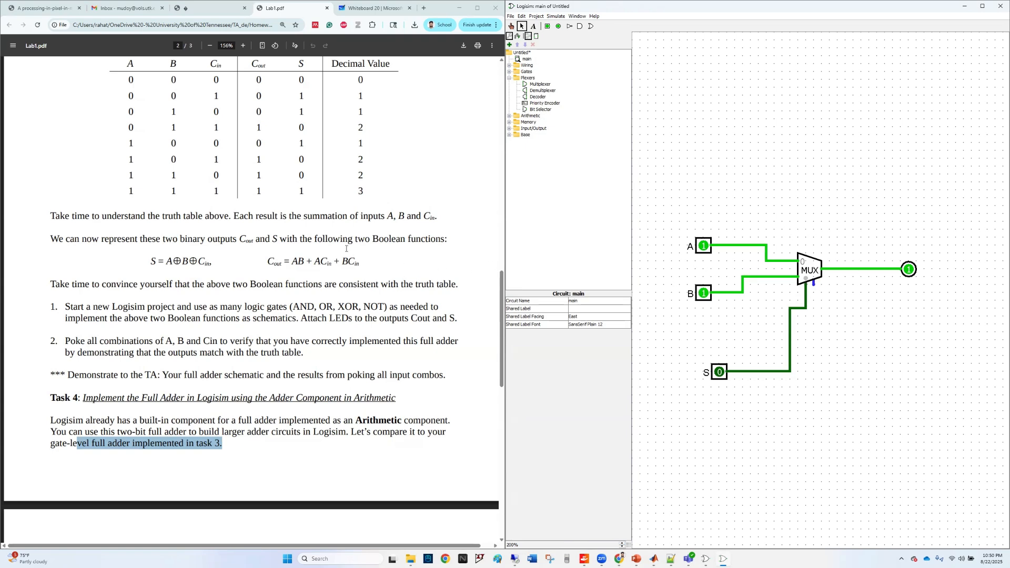
pyautogui.scroll(5, 347, 248)
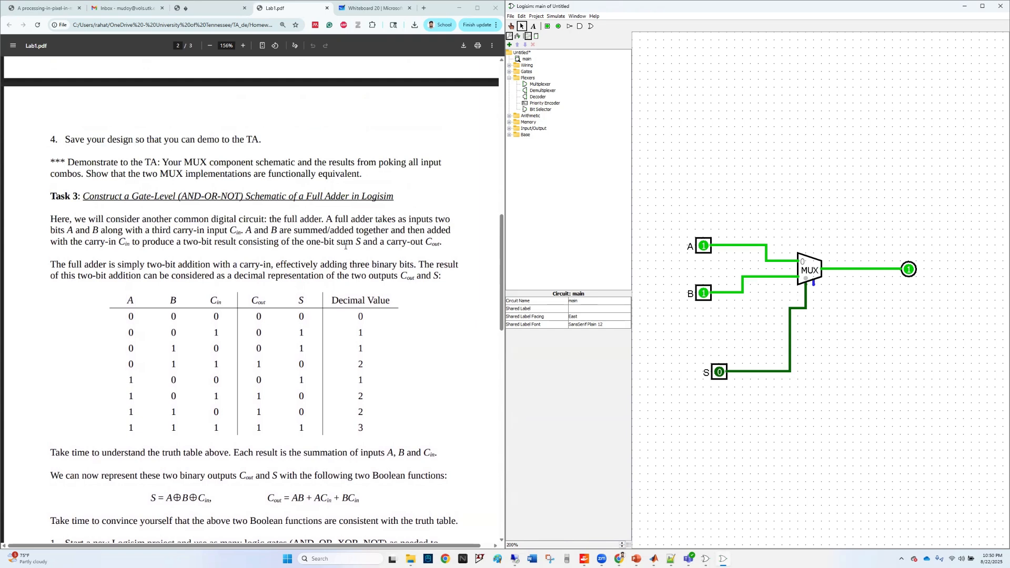
pyautogui.scroll(-2, 240, 269)
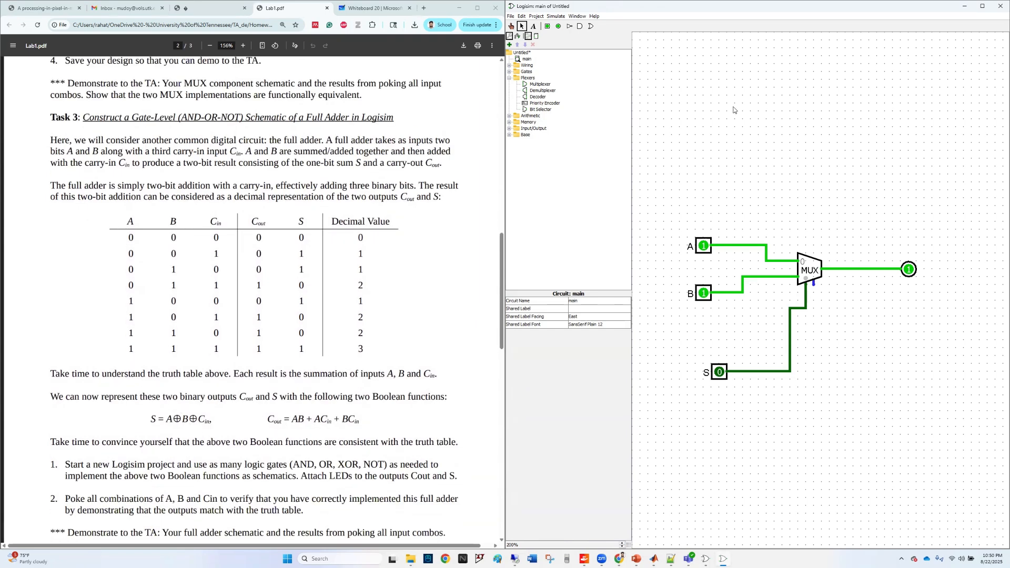
pyautogui.click(511, 17)
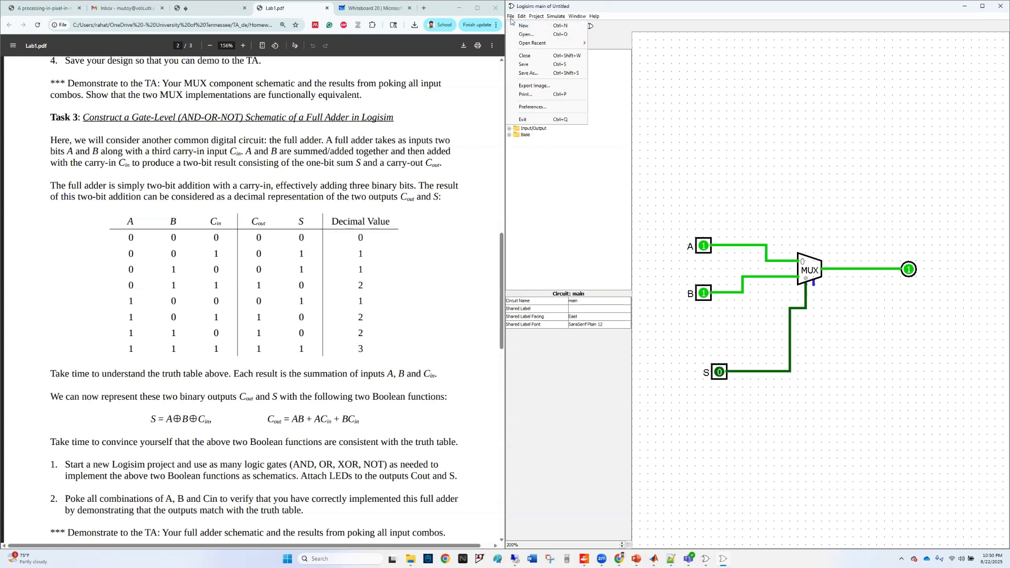
pyautogui.click(523, 25)
# Place an XOR gate from the Gates library in the empty circuit for the sum function S = A⊕B⊕Cin.
pyautogui.scroll(-2, 194, 359)
pyautogui.scroll(1, 194, 359)
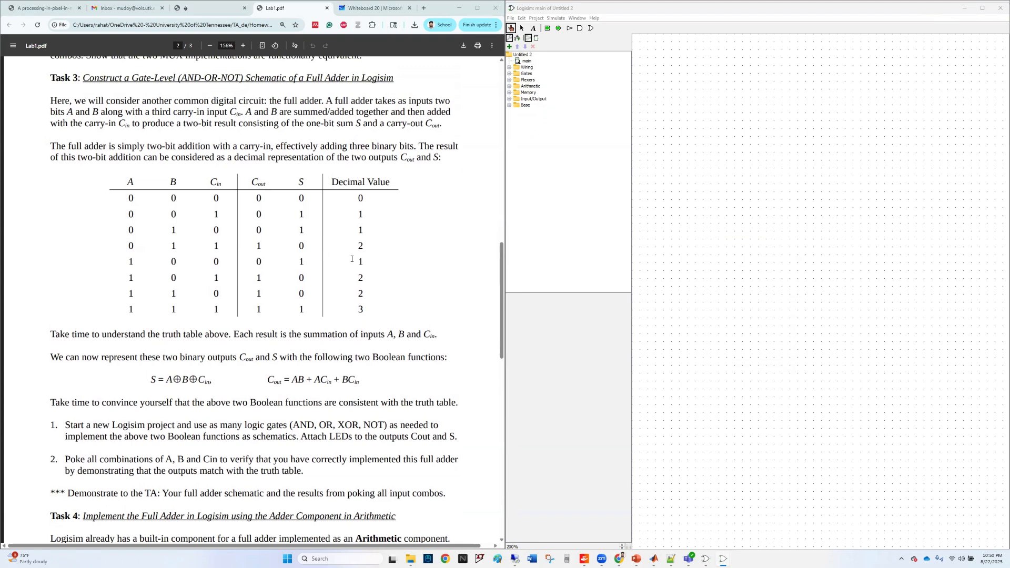
pyautogui.moveTo(352, 259); pyautogui.dragTo(366, 261)
pyautogui.click(508, 74)
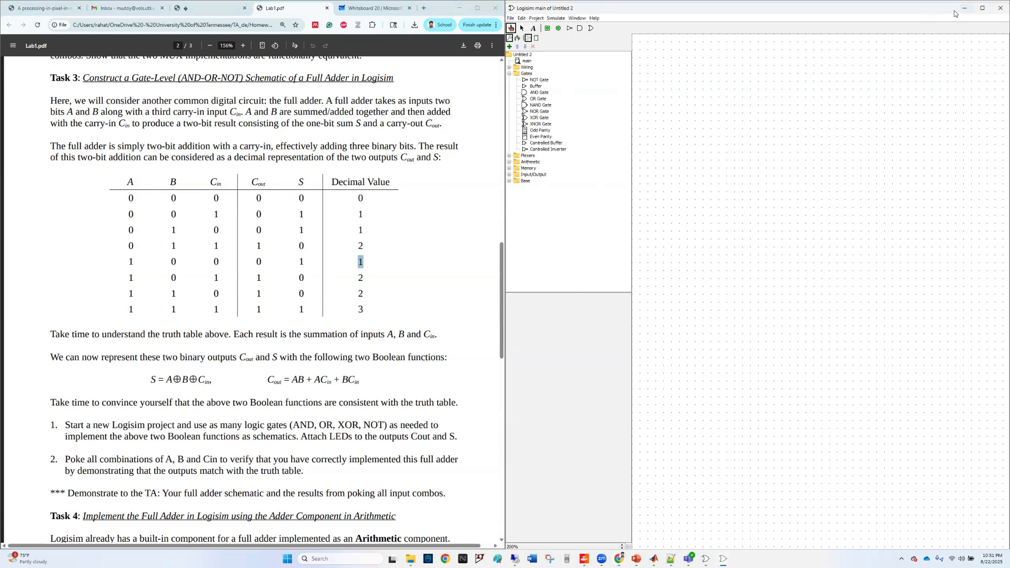
pyautogui.click(539, 118)
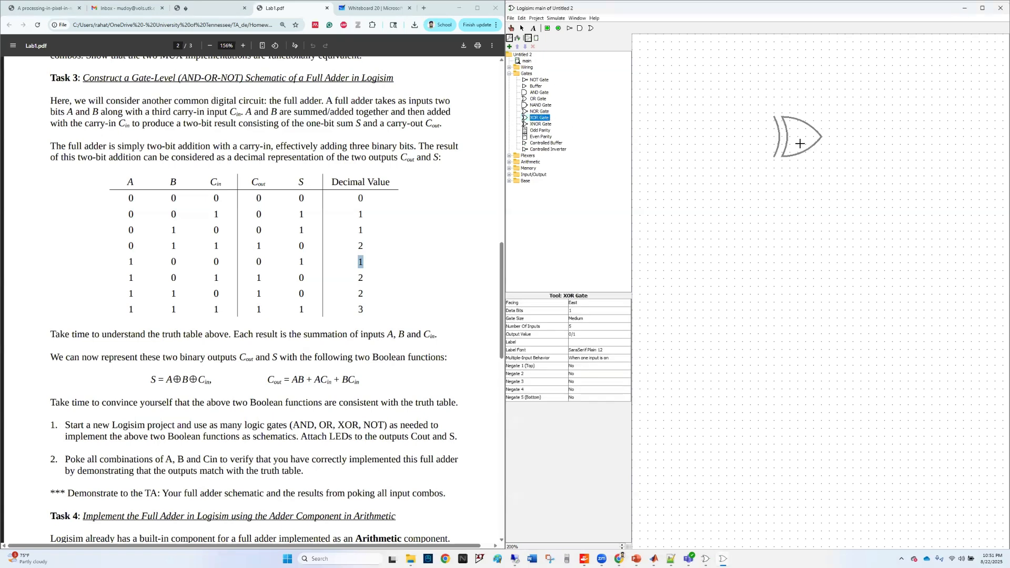
pyautogui.click(814, 153)
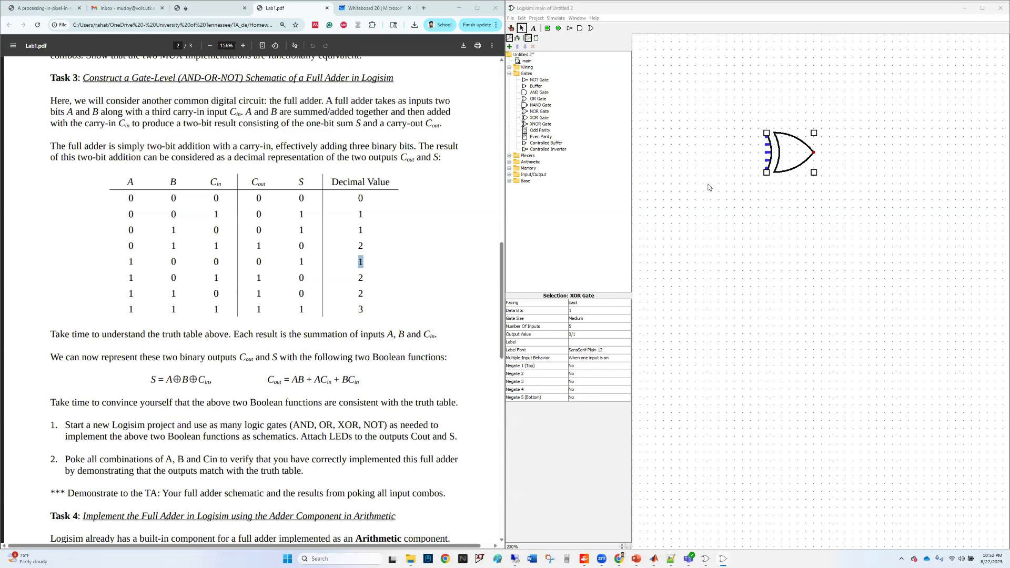
# Add three input pins, one below another, left of the XOR gate and wire them to its second, third and fourth inputs in order.
pyautogui.click(547, 28)
pyautogui.click(695, 129)
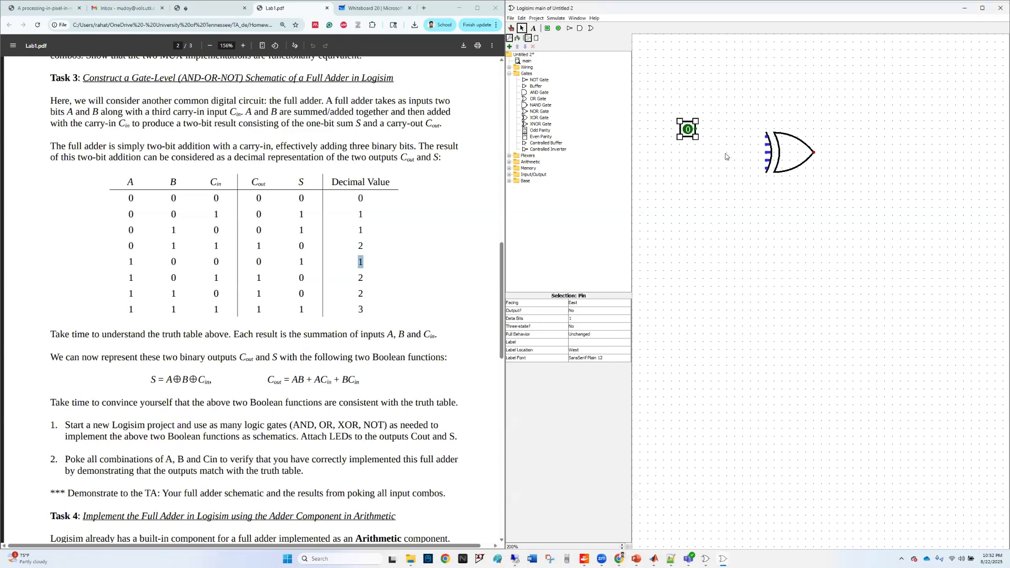
pyautogui.moveTo(697, 132); pyautogui.dragTo(769, 145)
pyautogui.click(547, 28)
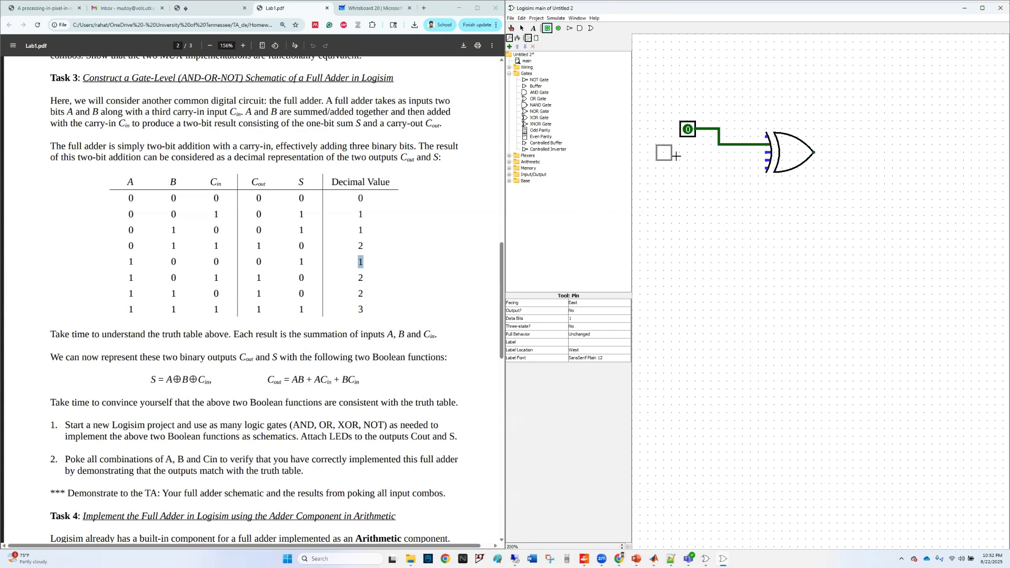
pyautogui.click(689, 184)
pyautogui.moveTo(689, 184); pyautogui.dragTo(766, 154)
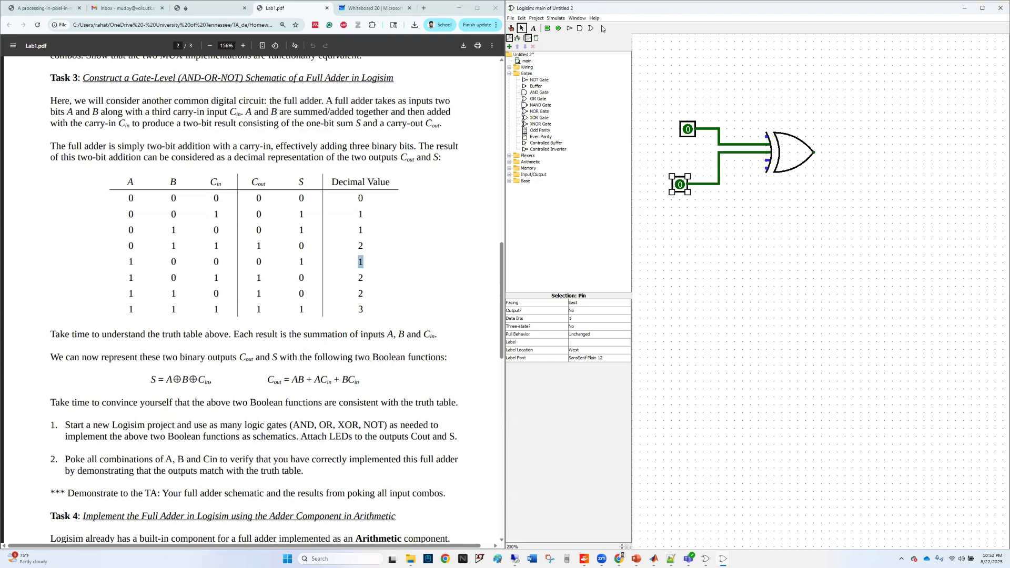
pyautogui.click(547, 28)
pyautogui.click(688, 224)
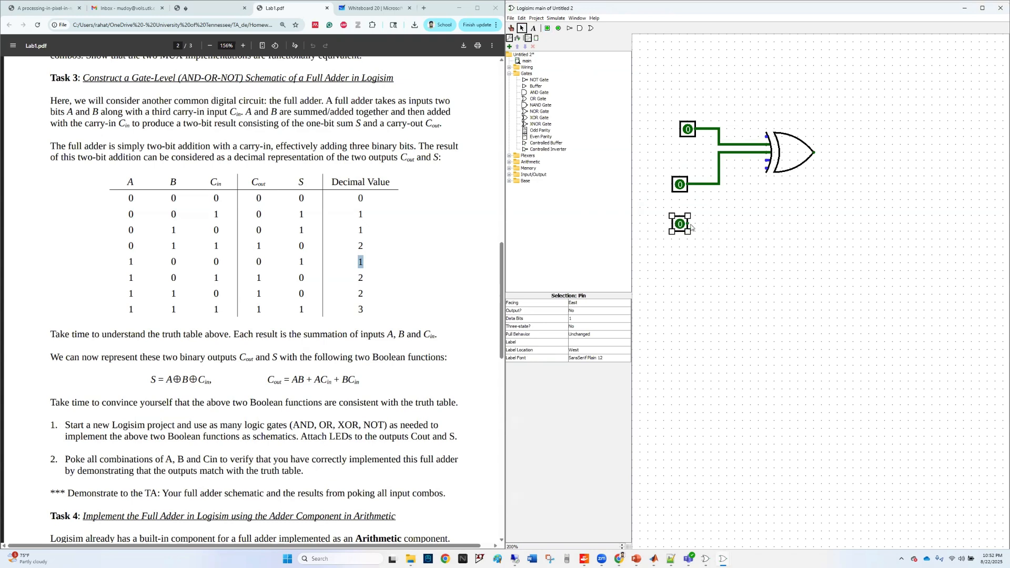
pyautogui.moveTo(688, 225)
pyautogui.mouseDown()
pyautogui.moveTo(755, 222)
pyautogui.moveTo(751, 160)
pyautogui.moveTo(767, 163)
pyautogui.mouseUp()
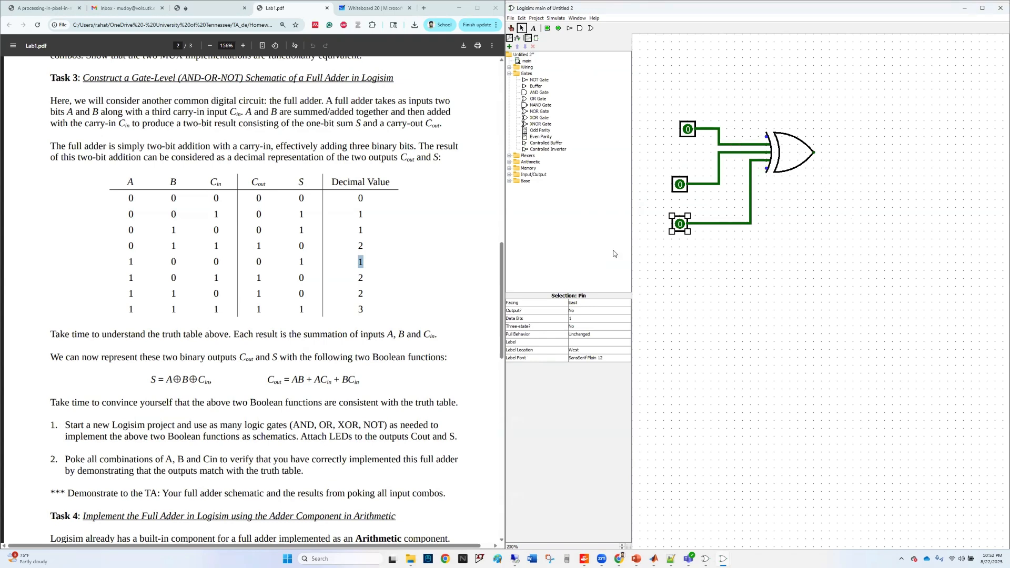
# Label the XOR gate's three input pins A, B and Cin from top to bottom.
pyautogui.click(692, 129)
pyautogui.click(583, 342)
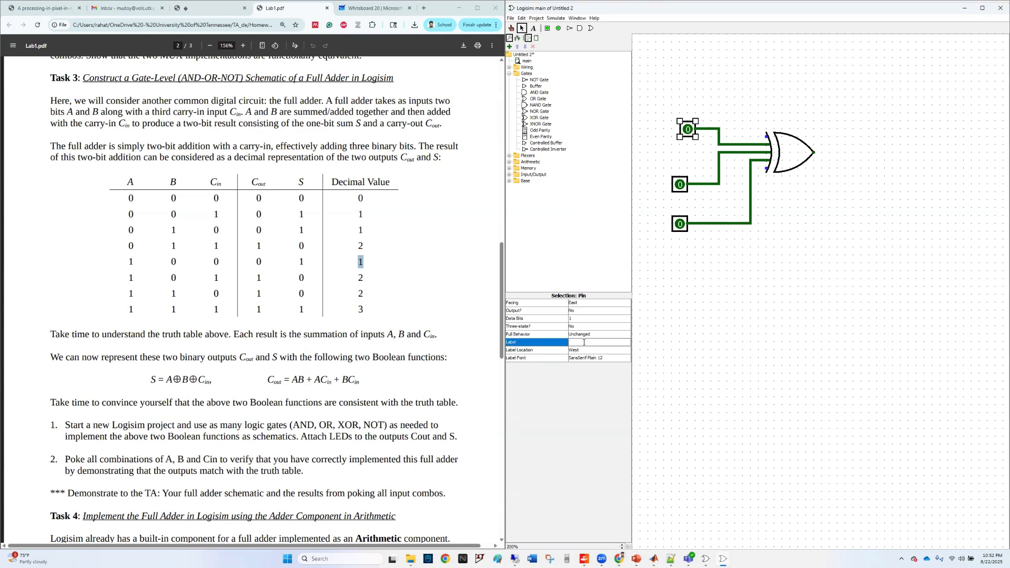
pyautogui.write('A')
pyautogui.click(679, 185)
pyautogui.click(578, 342)
pyautogui.write('B')
pyautogui.click(679, 224)
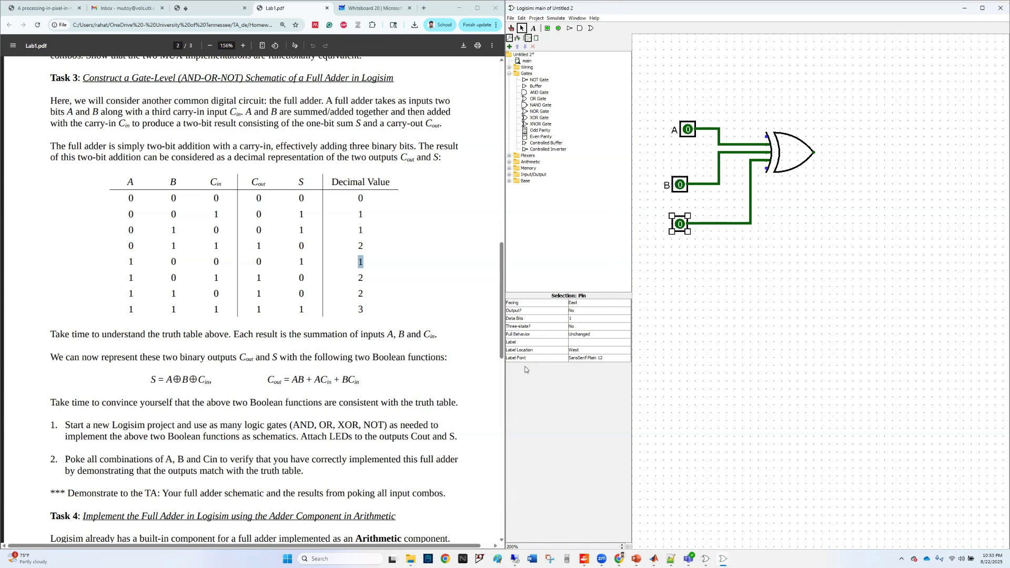
pyautogui.click(586, 342)
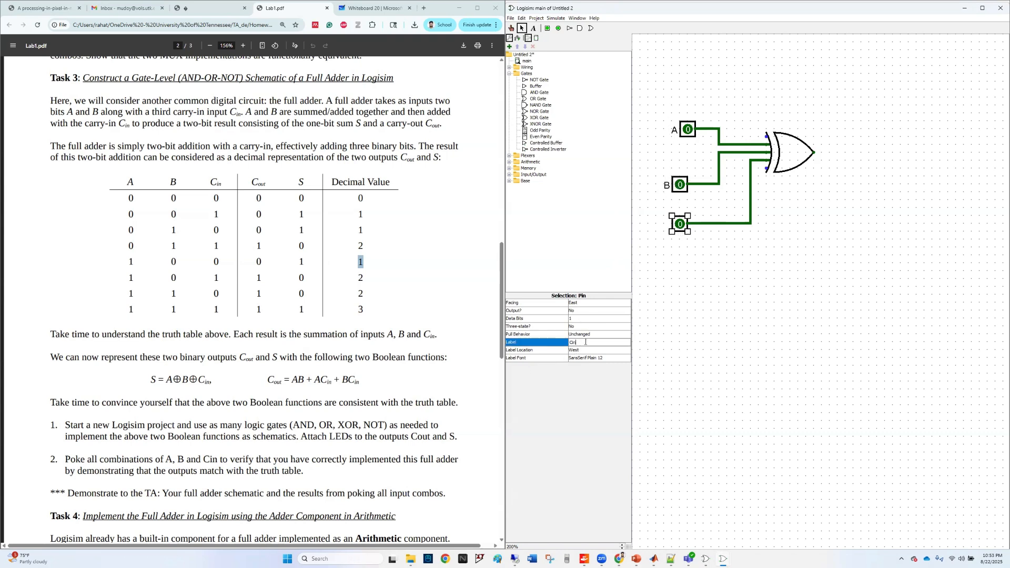
pyautogui.write('Cin')
pyautogui.click(775, 315)
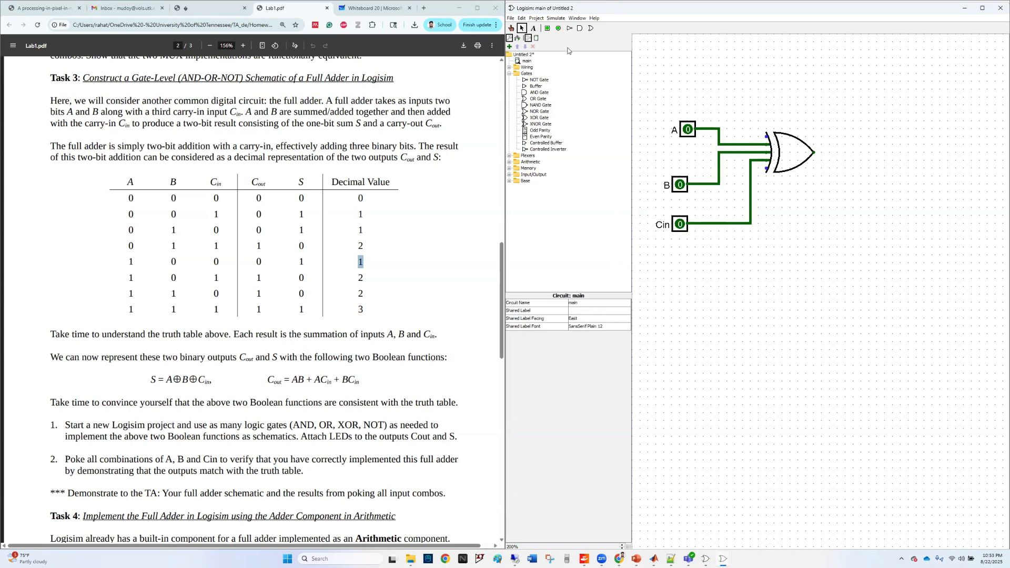
# Add an output pin beside the XOR gate, wire it to the gate's output and label it S.
pyautogui.click(558, 28)
pyautogui.click(877, 153)
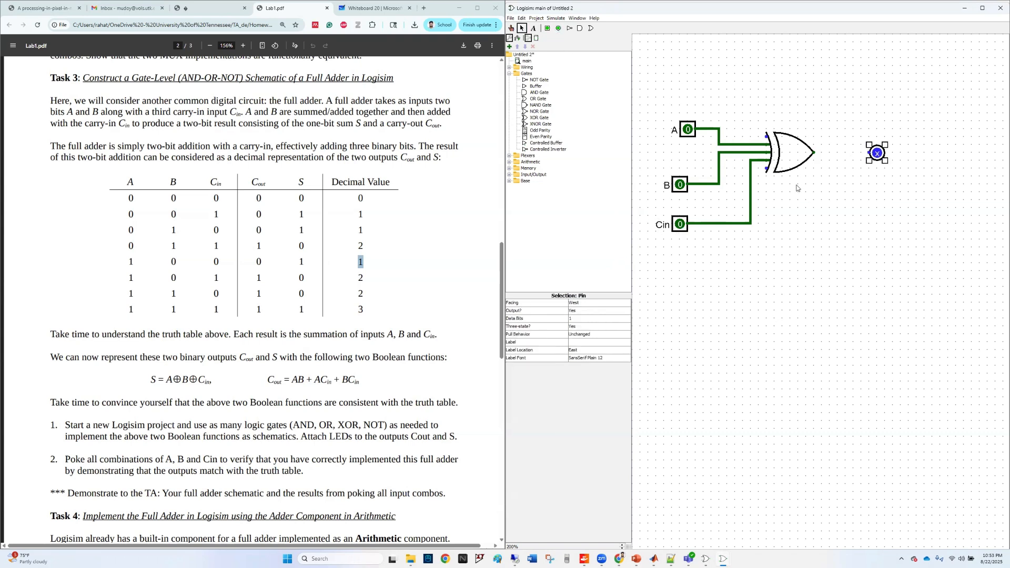
pyautogui.moveTo(814, 153); pyautogui.dragTo(870, 152)
pyautogui.click(582, 343)
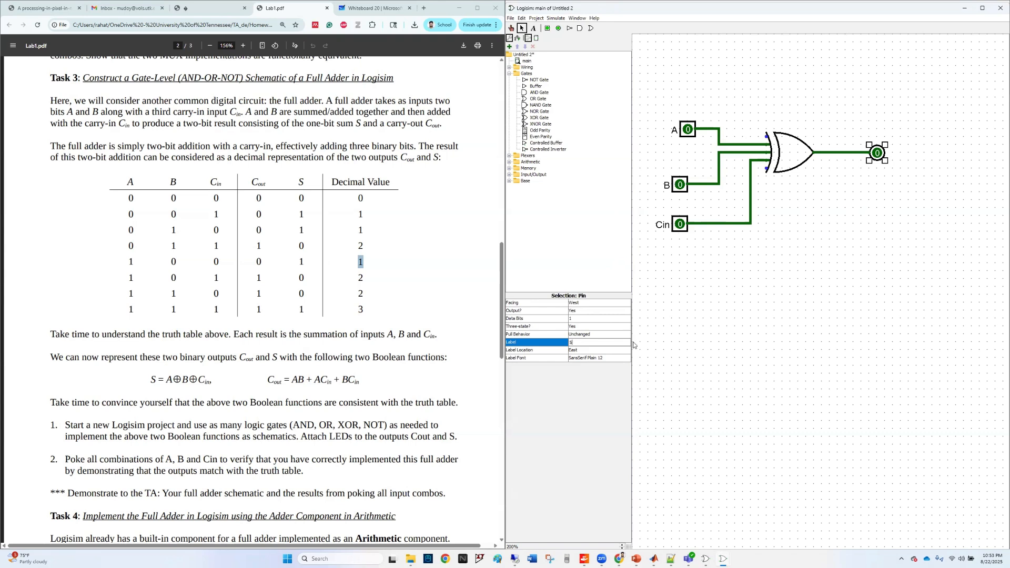
pyautogui.click(853, 277)
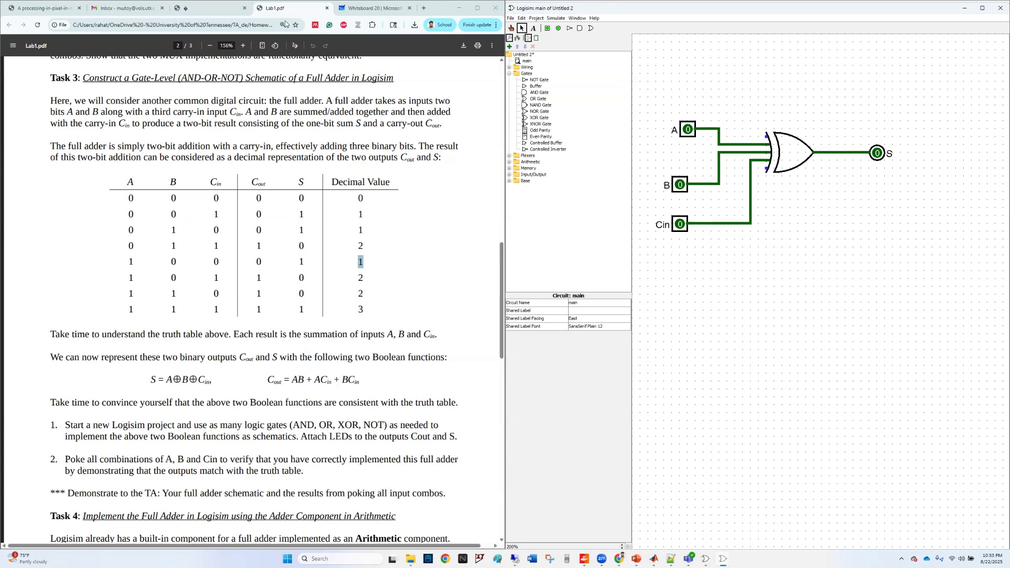
# Switch to Whiteboard 20 in the browser and handwrite the carry-out equation Cout = AB + ACin + BCin.
pyautogui.click(362, 8)
pyautogui.hscroll(6, 43, 274)
pyautogui.moveTo(128, 193); pyautogui.dragTo(116, 220)
pyautogui.moveTo(129, 212)
pyautogui.mouseDown()
pyautogui.moveTo(127, 227)
pyautogui.moveTo(127, 215)
pyautogui.mouseUp()
pyautogui.moveTo(139, 214); pyautogui.dragTo(158, 230)
pyautogui.moveTo(153, 212)
pyautogui.mouseDown()
pyautogui.moveTo(199, 206)
pyautogui.moveTo(243, 235)
pyautogui.mouseUp()
pyautogui.moveTo(256, 191)
pyautogui.mouseDown()
pyautogui.moveTo(264, 230)
pyautogui.moveTo(263, 209)
pyautogui.mouseUp()
pyautogui.moveTo(273, 193); pyautogui.dragTo(272, 232)
pyautogui.moveTo(302, 211)
pyautogui.mouseDown()
pyautogui.moveTo(330, 211)
pyautogui.moveTo(316, 236)
pyautogui.mouseUp()
pyautogui.moveTo(353, 196); pyautogui.dragTo(344, 232)
pyautogui.moveTo(347, 213)
pyautogui.mouseDown()
pyautogui.moveTo(365, 226)
pyautogui.moveTo(363, 215)
pyautogui.moveTo(388, 232)
pyautogui.moveTo(432, 236)
pyautogui.mouseUp()
pyautogui.click(401, 210)
pyautogui.moveTo(270, 284)
pyautogui.mouseDown()
pyautogui.moveTo(309, 284)
pyautogui.moveTo(294, 327)
pyautogui.mouseUp()
pyautogui.moveTo(329, 267); pyautogui.dragTo(328, 312)
pyautogui.moveTo(329, 269); pyautogui.dragTo(331, 311)
pyautogui.moveTo(383, 279)
pyautogui.mouseDown()
pyautogui.moveTo(384, 310)
pyautogui.moveTo(425, 319)
pyautogui.mouseUp()
pyautogui.click(395, 289)
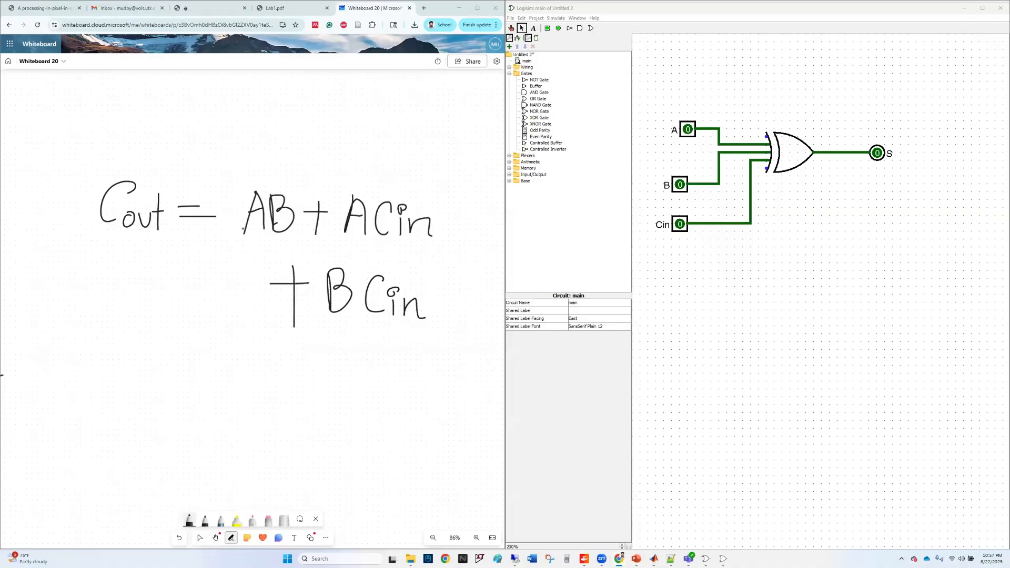
# Draw an arrow from the AB term on the whiteboard, and in Logisim place an AND gate below the XOR gate.
pyautogui.moveTo(255, 246)
pyautogui.mouseDown()
pyautogui.moveTo(149, 316)
pyautogui.moveTo(168, 341)
pyautogui.mouseUp()
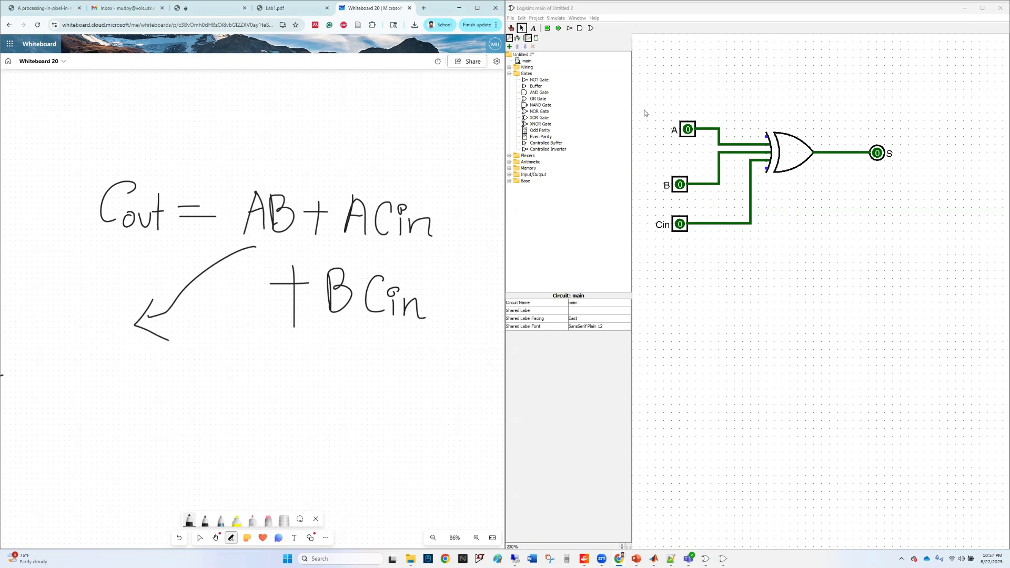
pyautogui.click(579, 28)
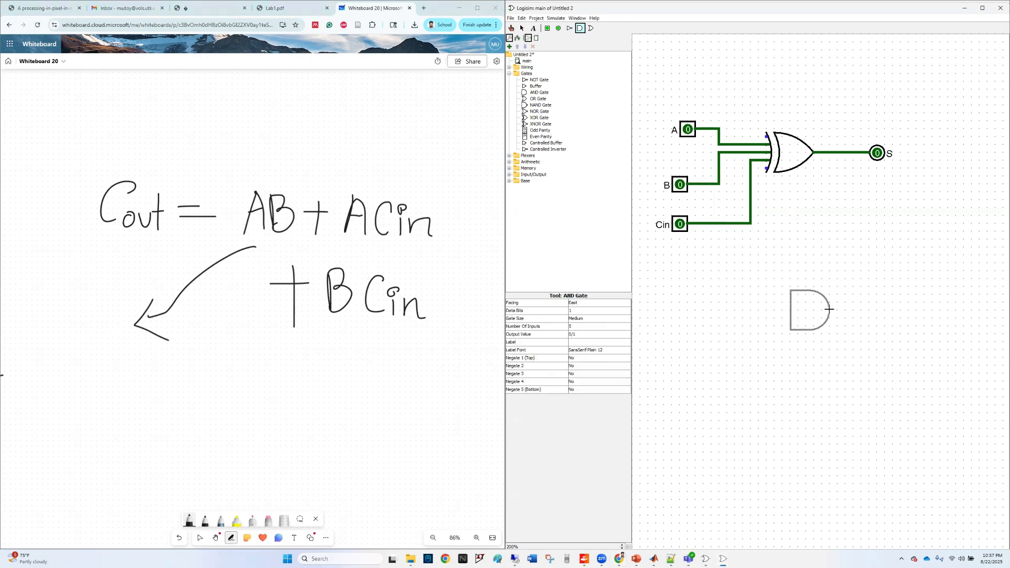
pyautogui.click(830, 311)
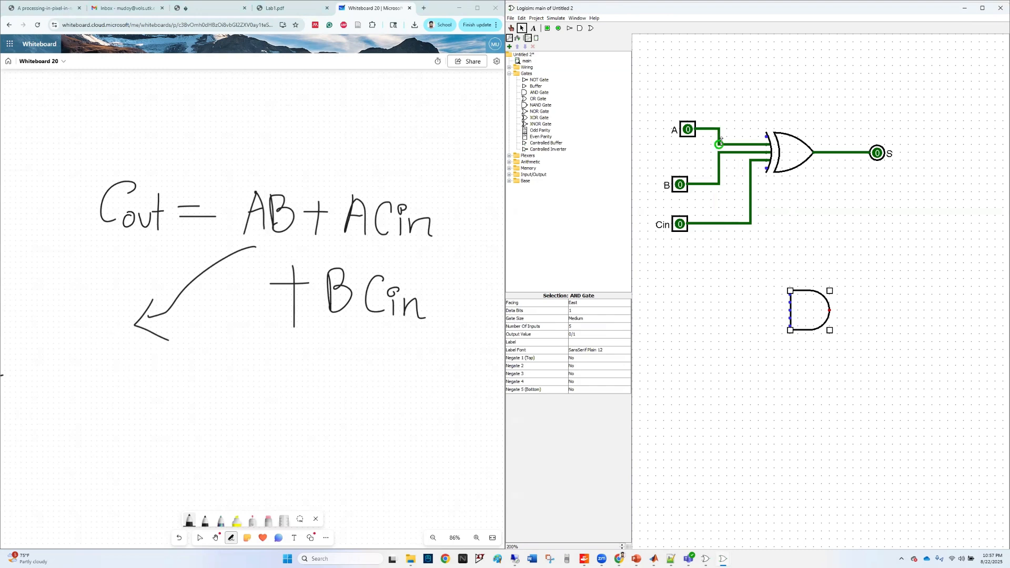
pyautogui.moveTo(719, 144); pyautogui.dragTo(719, 288)
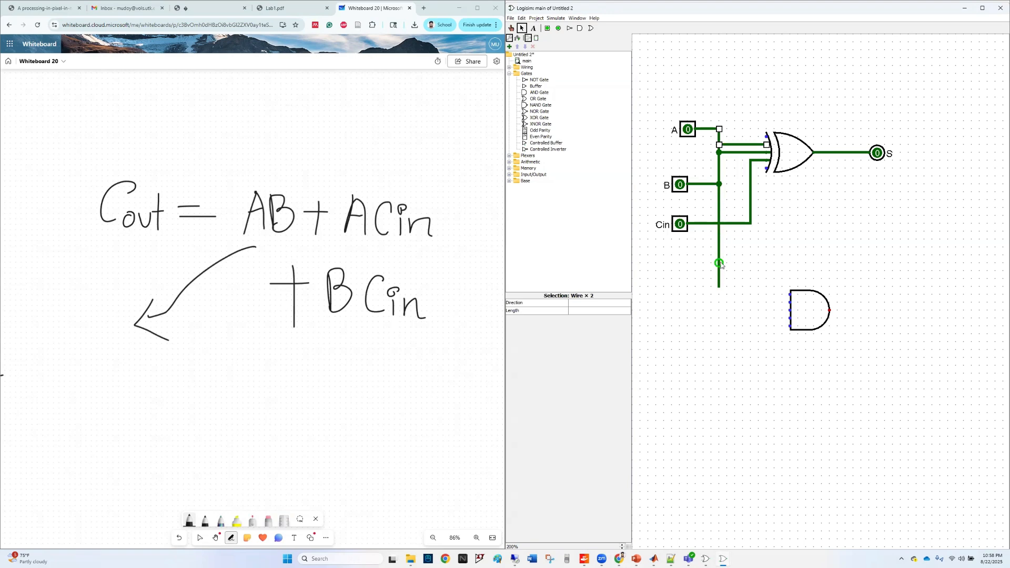
pyautogui.click(718, 255)
pyautogui.press('Delete')
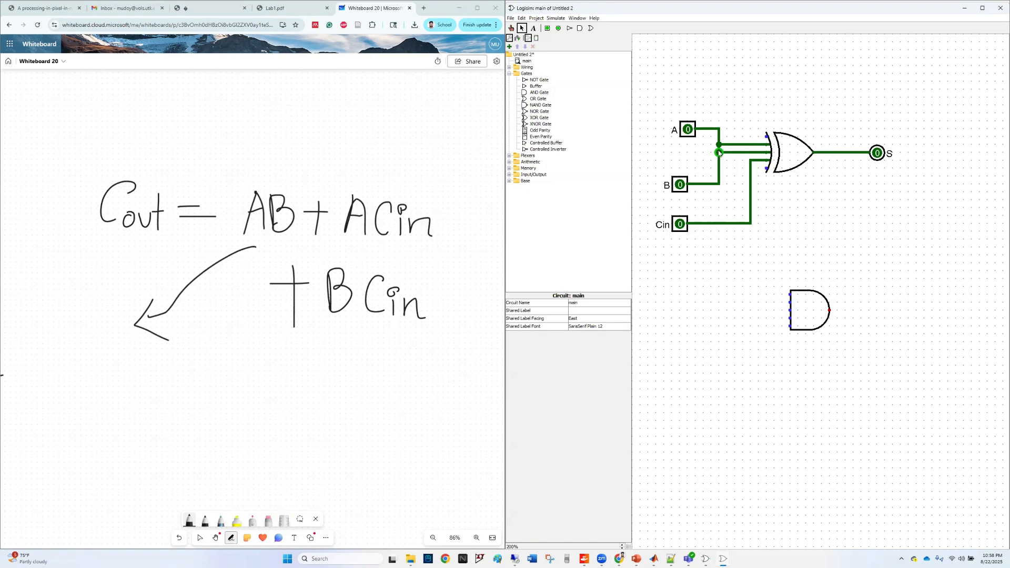
pyautogui.click(720, 164)
pyautogui.press('Delete')
pyautogui.moveTo(720, 184); pyautogui.dragTo(768, 153)
# Branch a wire from input A to the AND gate's second input and delete the stray wire stub at its corner.
pyautogui.click(719, 129)
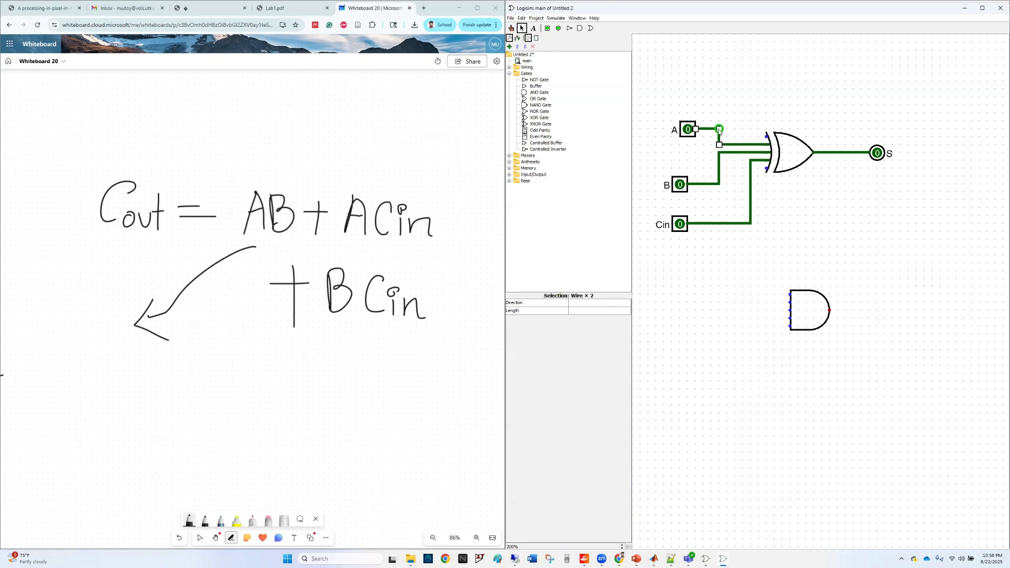
pyautogui.moveTo(720, 129); pyautogui.dragTo(790, 302)
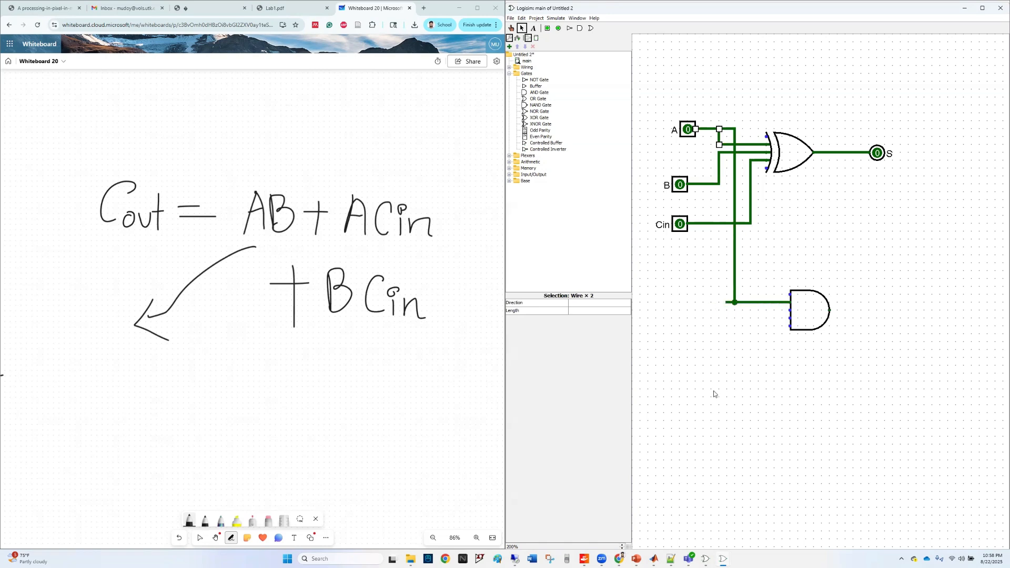
pyautogui.click(731, 304)
pyautogui.press('Delete')
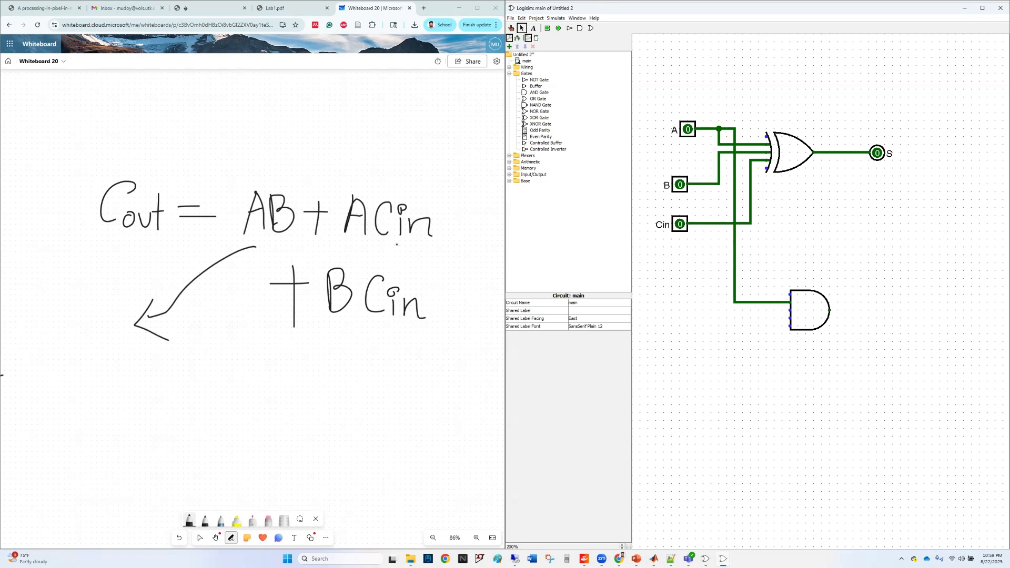
# Branch a wire from input B to the AND gate's third input, delete the stray stub, and draw a short output wire from the gate.
pyautogui.click(719, 185)
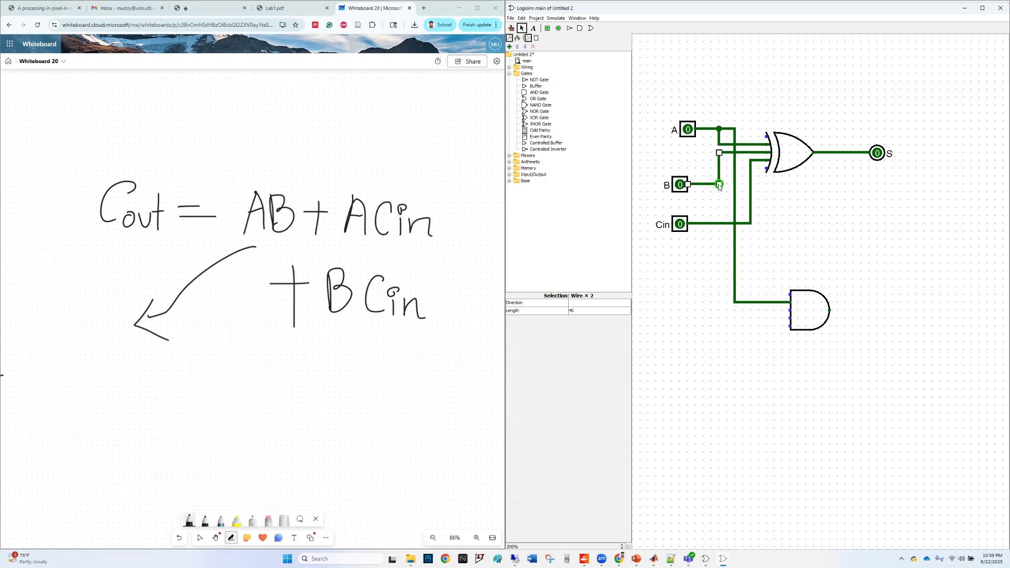
pyautogui.moveTo(715, 186); pyautogui.dragTo(790, 311)
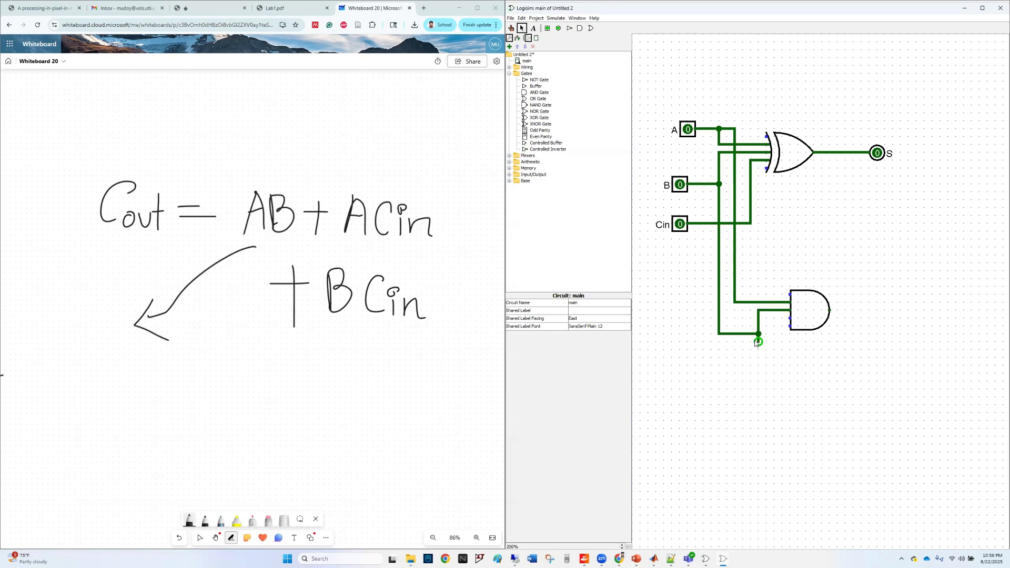
pyautogui.click(758, 340)
pyautogui.press('Delete')
pyautogui.moveTo(831, 311); pyautogui.dragTo(854, 311)
# Underline the ACin term on the whiteboard and place a second AND gate below the first one in Logisim.
pyautogui.click(393, 235)
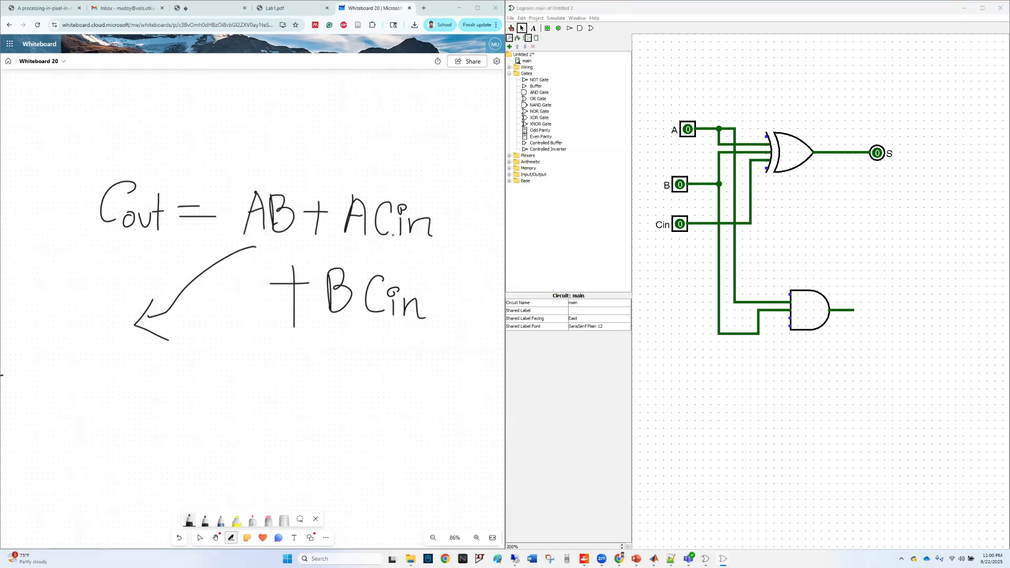
pyautogui.moveTo(345, 243); pyautogui.dragTo(426, 243)
pyautogui.click(579, 29)
pyautogui.click(830, 397)
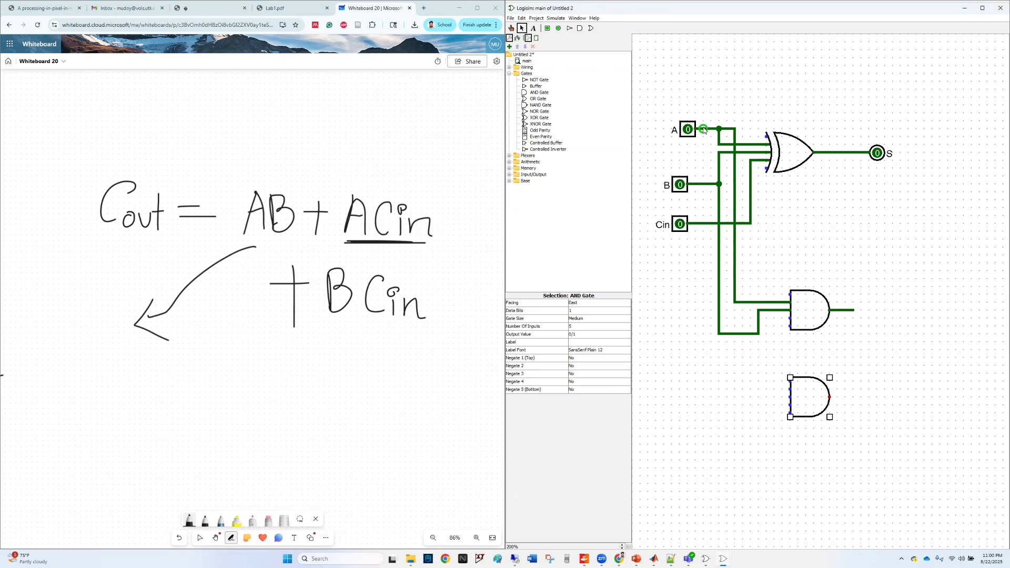
# Wire A to the second AND gate's third input and Cin to its first, add an output wire, and circle Cin in the whiteboard's ACin term.
pyautogui.moveTo(719, 129)
pyautogui.mouseDown()
pyautogui.moveTo(719, 117)
pyautogui.moveTo(662, 106)
pyautogui.moveTo(664, 397)
pyautogui.moveTo(791, 397)
pyautogui.mouseUp()
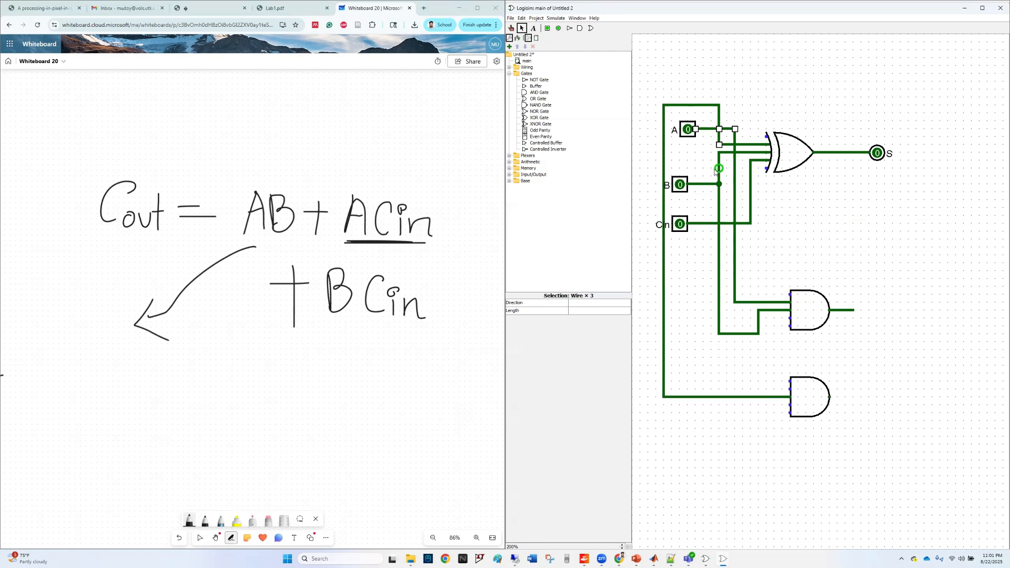
pyautogui.moveTo(408, 183); pyautogui.dragTo(431, 185)
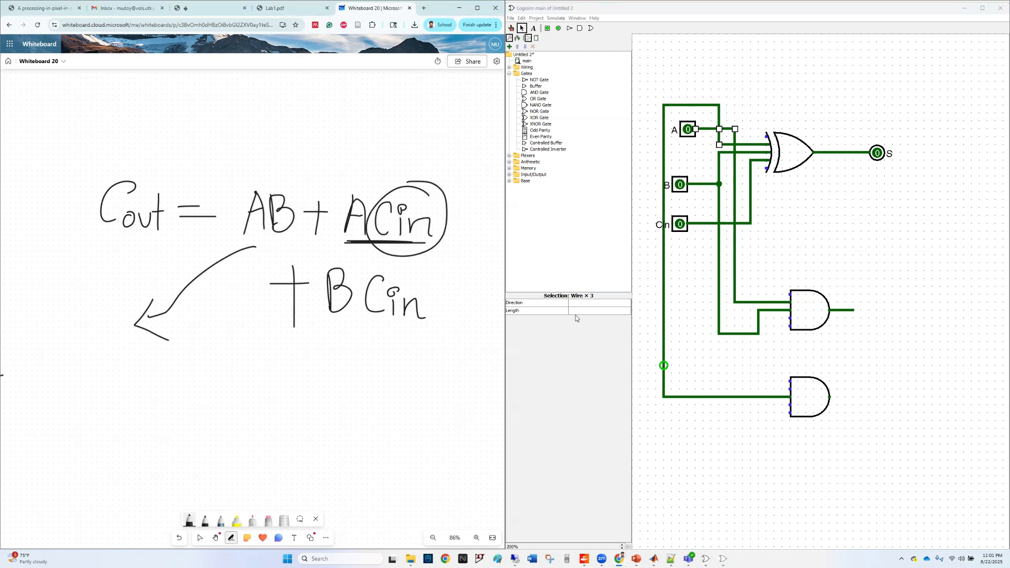
pyautogui.moveTo(702, 224); pyautogui.dragTo(862, 398)
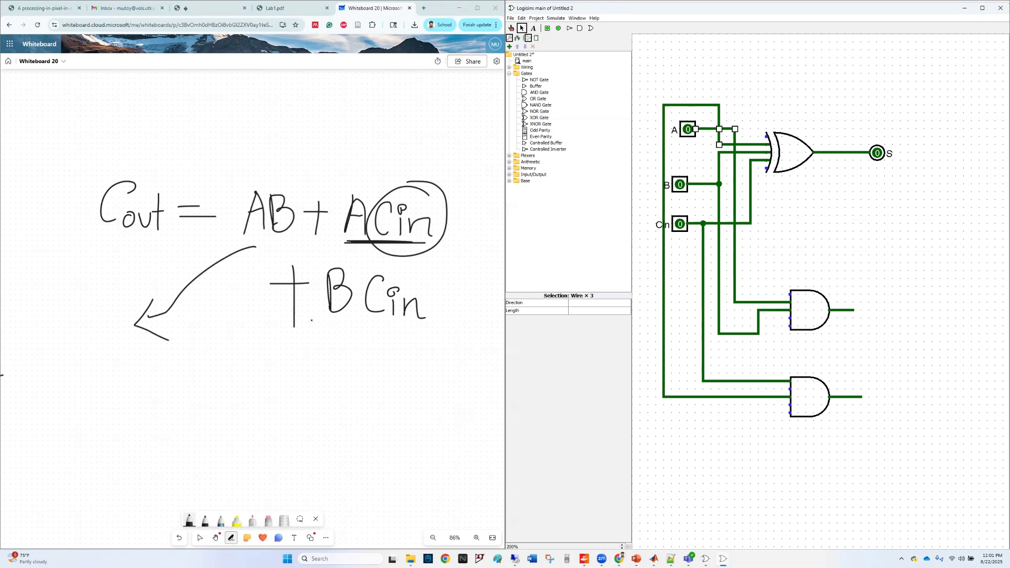
# Underline the BCin term on the whiteboard and place a third AND gate between the XOR gate and the first AND gate.
pyautogui.moveTo(312, 320); pyautogui.dragTo(427, 334)
pyautogui.moveTo(339, 322); pyautogui.dragTo(390, 328)
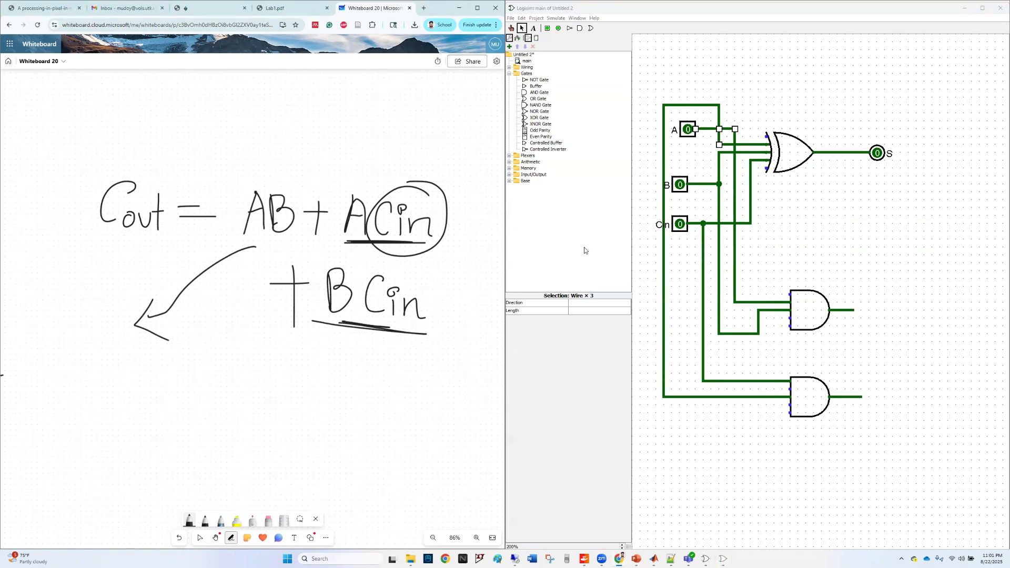
pyautogui.click(579, 30)
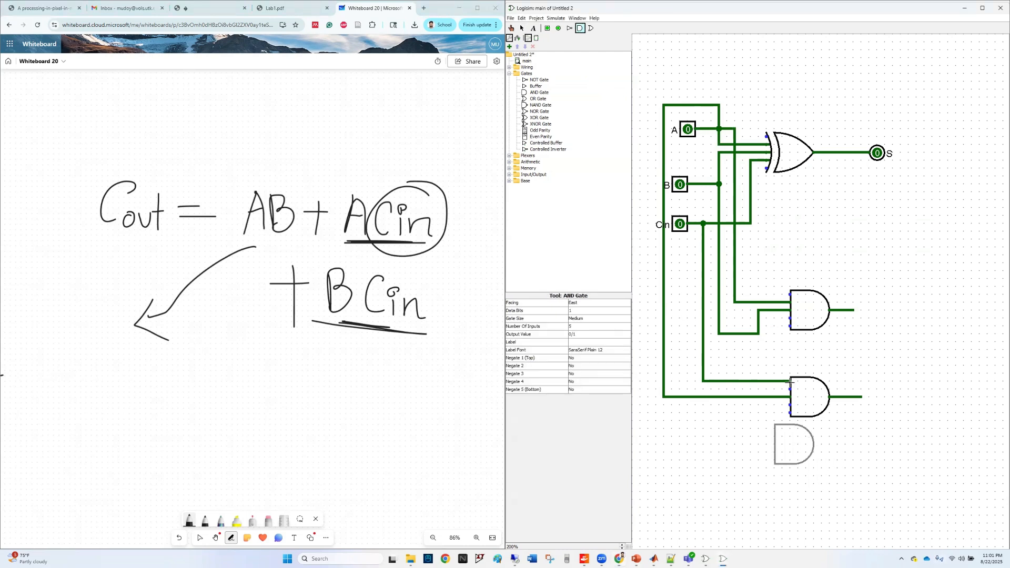
pyautogui.click(830, 231)
pyautogui.click(896, 217)
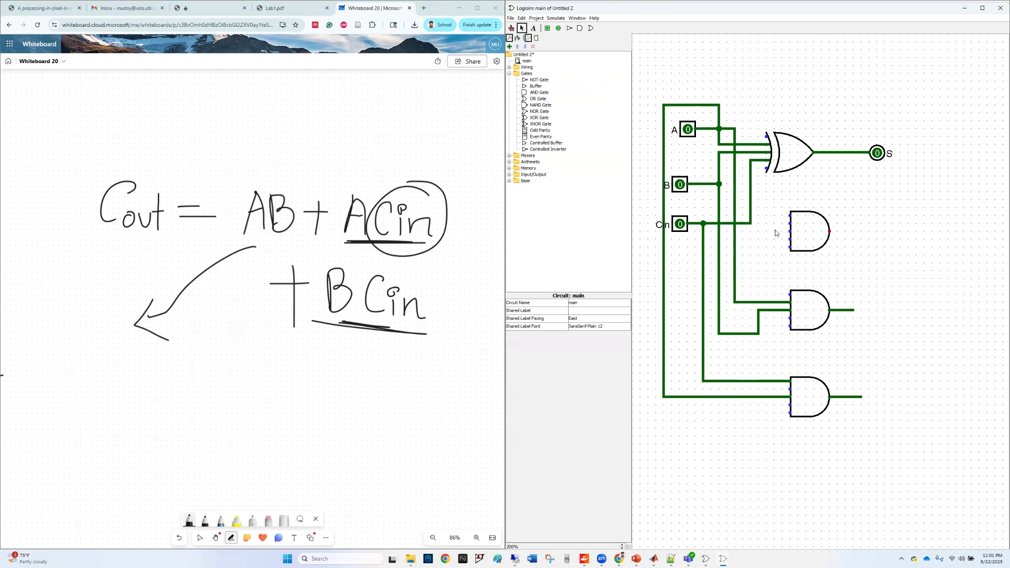
# Mark B and Cin under the BCin term, wire inputs B and Cin to the new AND gate's first and second inputs, and add its output wire.
pyautogui.moveTo(341, 314); pyautogui.dragTo(342, 376)
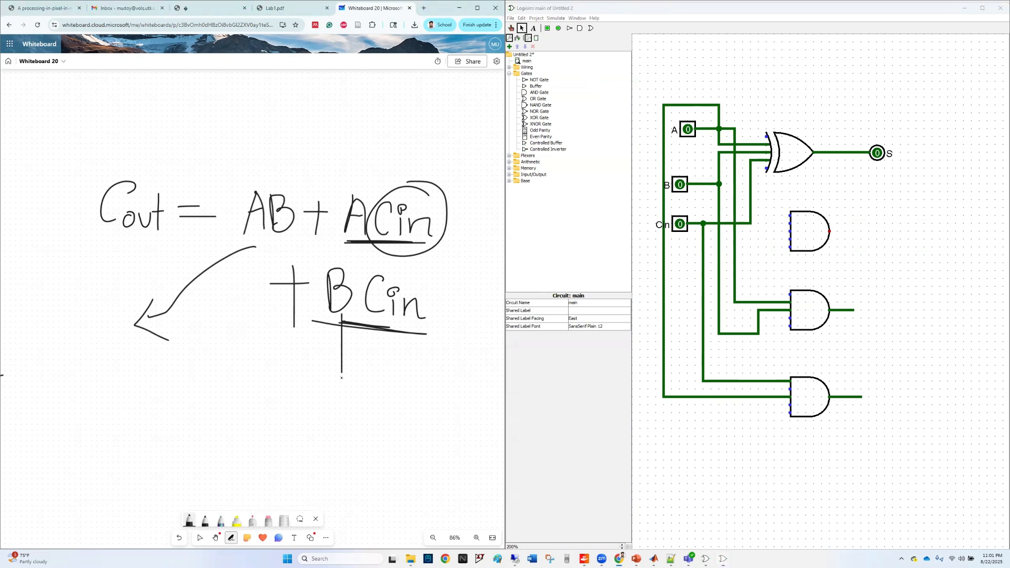
pyautogui.moveTo(394, 320); pyautogui.dragTo(394, 389)
pyautogui.moveTo(351, 324); pyautogui.dragTo(358, 334)
pyautogui.moveTo(719, 185); pyautogui.dragTo(791, 215)
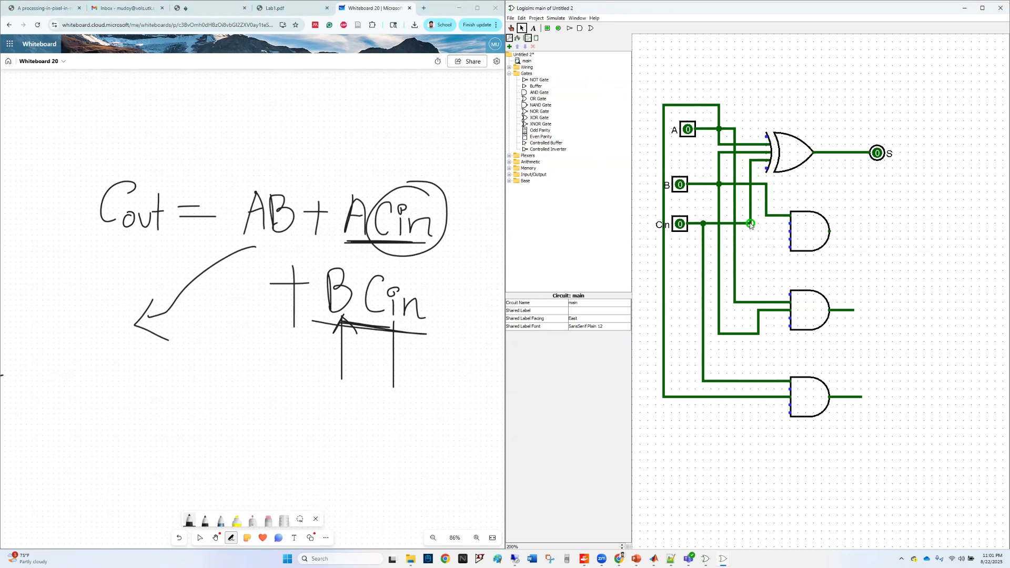
pyautogui.moveTo(751, 224); pyautogui.dragTo(790, 224)
pyautogui.moveTo(830, 232); pyautogui.dragTo(861, 231)
# Circle the AB, ACin and BCin terms on the whiteboard and mark the plus signs joining them.
pyautogui.moveTo(305, 183)
pyautogui.mouseDown()
pyautogui.moveTo(217, 188)
pyautogui.moveTo(268, 158)
pyautogui.mouseUp()
pyautogui.moveTo(414, 182); pyautogui.dragTo(361, 177)
pyautogui.moveTo(375, 261)
pyautogui.mouseDown()
pyautogui.moveTo(401, 349)
pyautogui.moveTo(315, 246)
pyautogui.mouseUp()
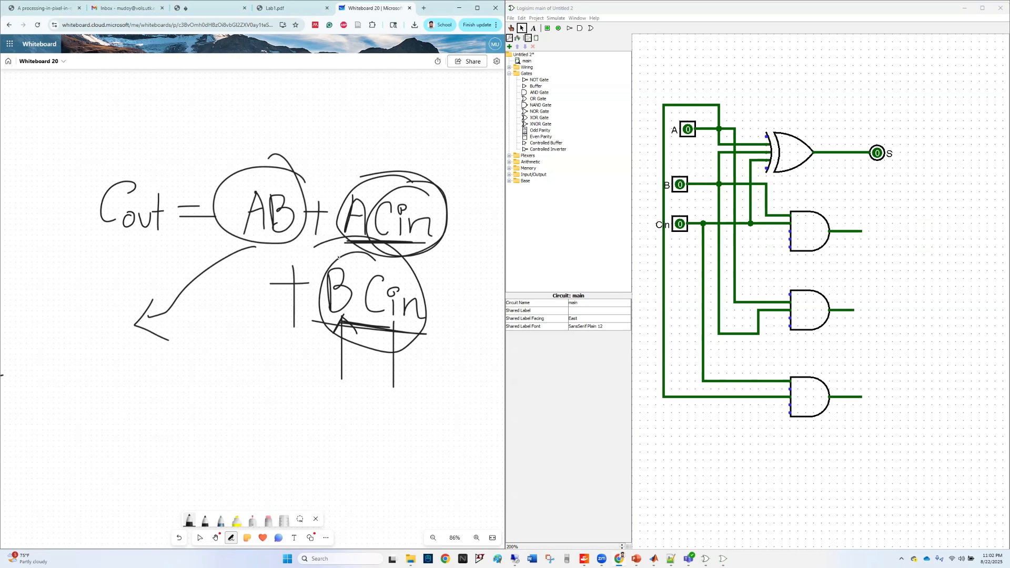
pyautogui.moveTo(323, 193)
pyautogui.mouseDown()
pyautogui.moveTo(339, 240)
pyautogui.moveTo(309, 191)
pyautogui.moveTo(332, 210)
pyautogui.moveTo(342, 204)
pyautogui.mouseUp()
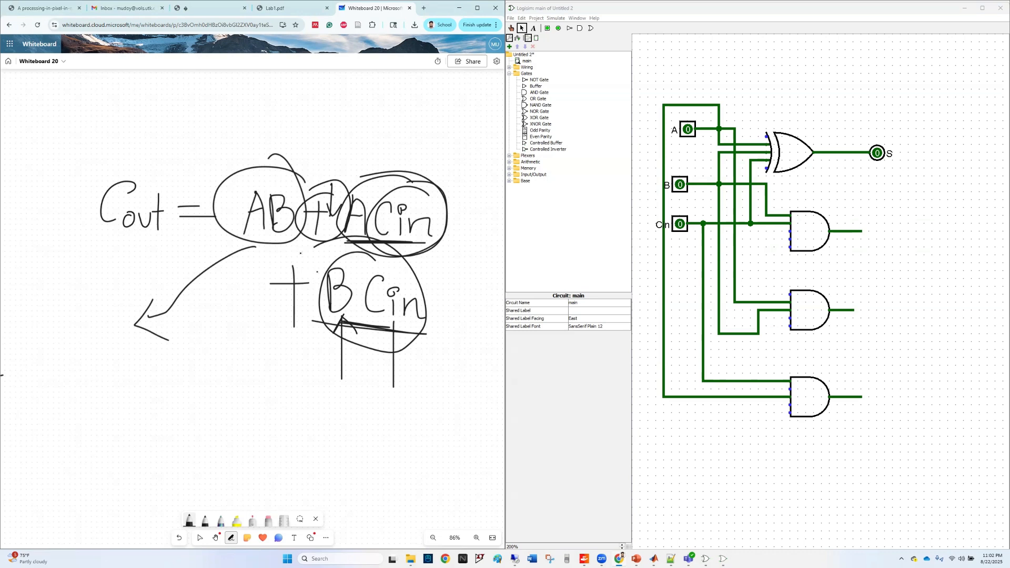
pyautogui.moveTo(300, 252)
pyautogui.mouseDown()
pyautogui.moveTo(301, 285)
pyautogui.moveTo(314, 262)
pyautogui.mouseUp()
# Place an OR gate to the right of the AND gates and wire their outputs, top to bottom, to its first, third and fifth inputs.
pyautogui.click(591, 29)
pyautogui.click(942, 300)
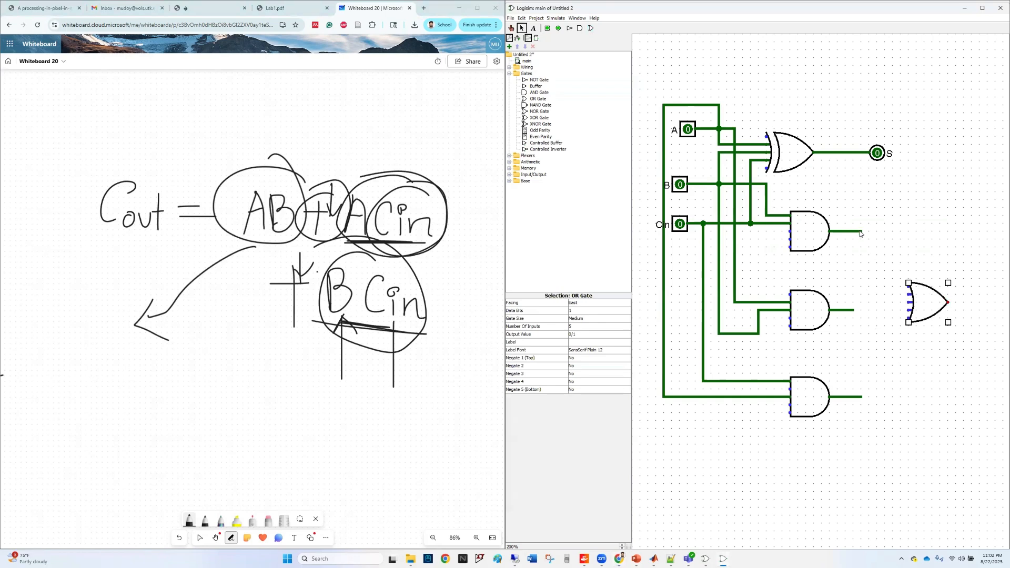
pyautogui.moveTo(861, 231); pyautogui.dragTo(908, 287)
pyautogui.moveTo(853, 310); pyautogui.dragTo(908, 303)
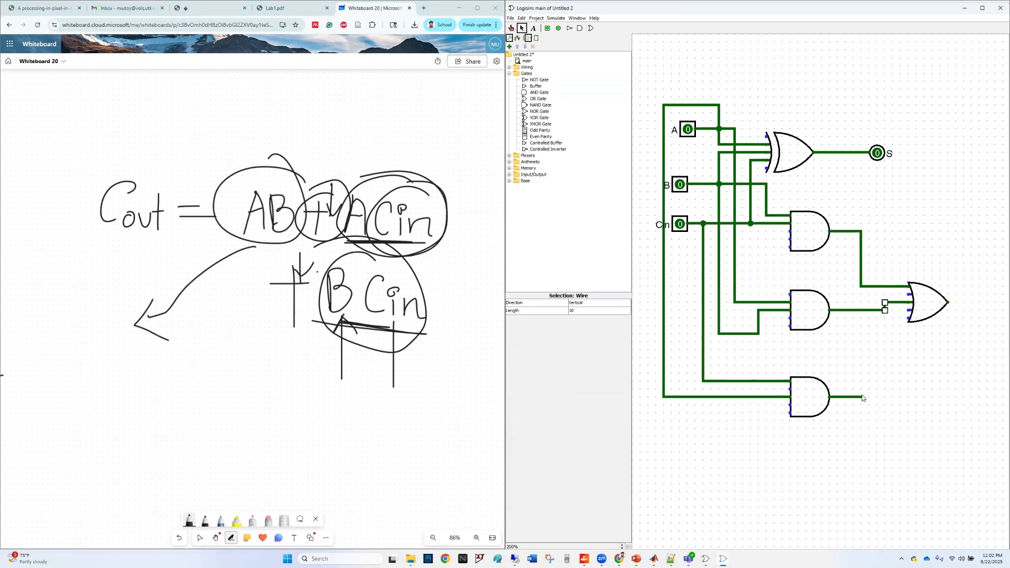
pyautogui.moveTo(863, 398); pyautogui.dragTo(862, 318)
pyautogui.moveTo(861, 318); pyautogui.dragTo(909, 319)
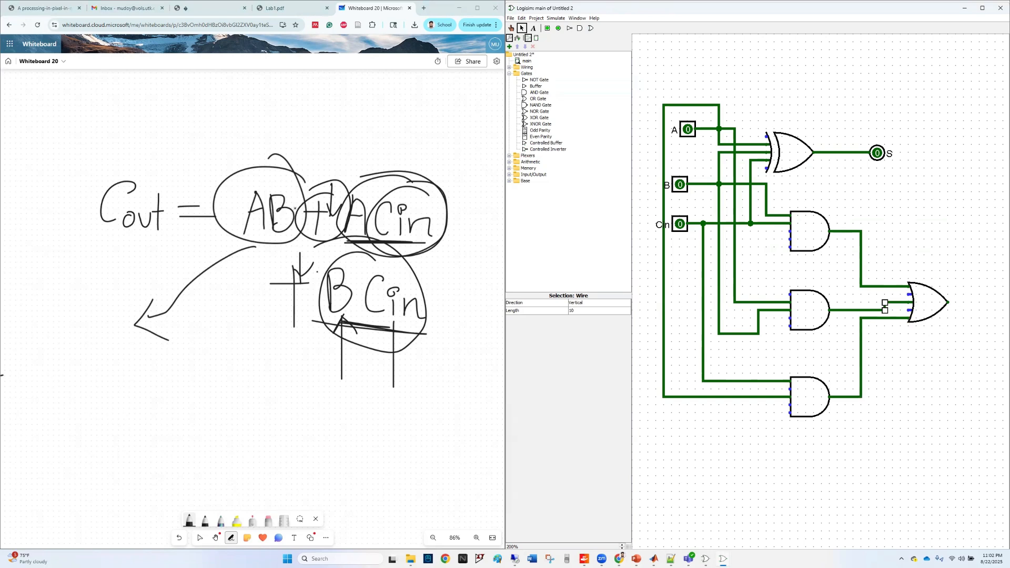
# Draw a short output wire from the OR gate and circle the whole Cout sum expression on the whiteboard.
pyautogui.moveTo(287, 166); pyautogui.dragTo(348, 133)
pyautogui.moveTo(311, 141); pyautogui.dragTo(355, 147)
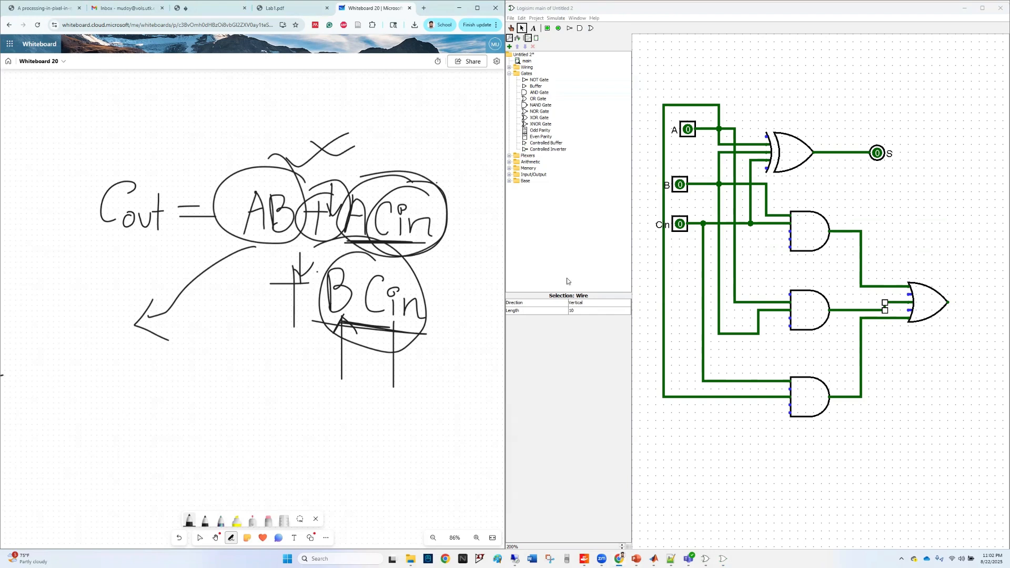
pyautogui.moveTo(948, 304); pyautogui.dragTo(982, 302)
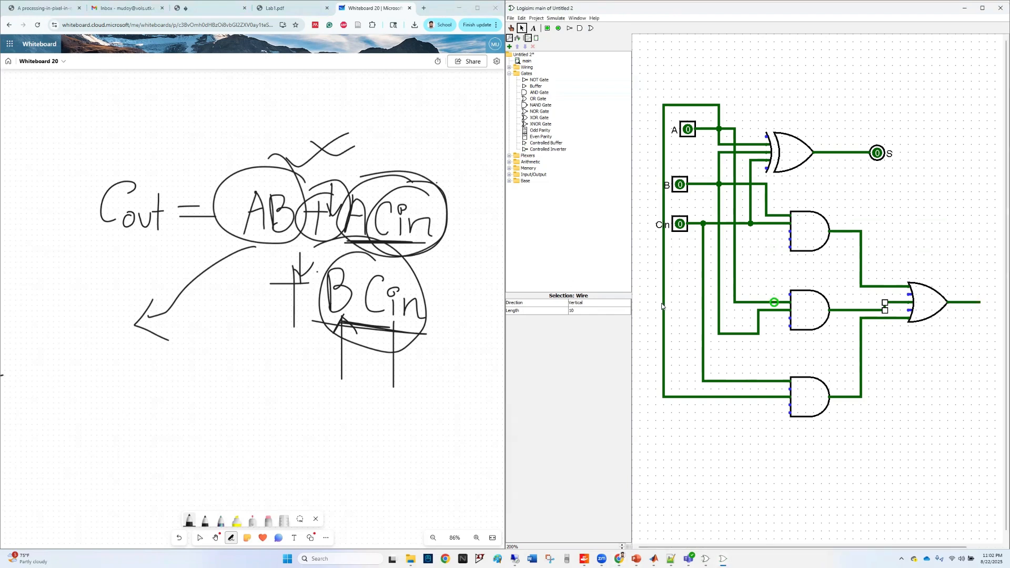
pyautogui.moveTo(392, 158)
pyautogui.mouseDown()
pyautogui.moveTo(450, 295)
pyautogui.moveTo(369, 152)
pyautogui.mouseUp()
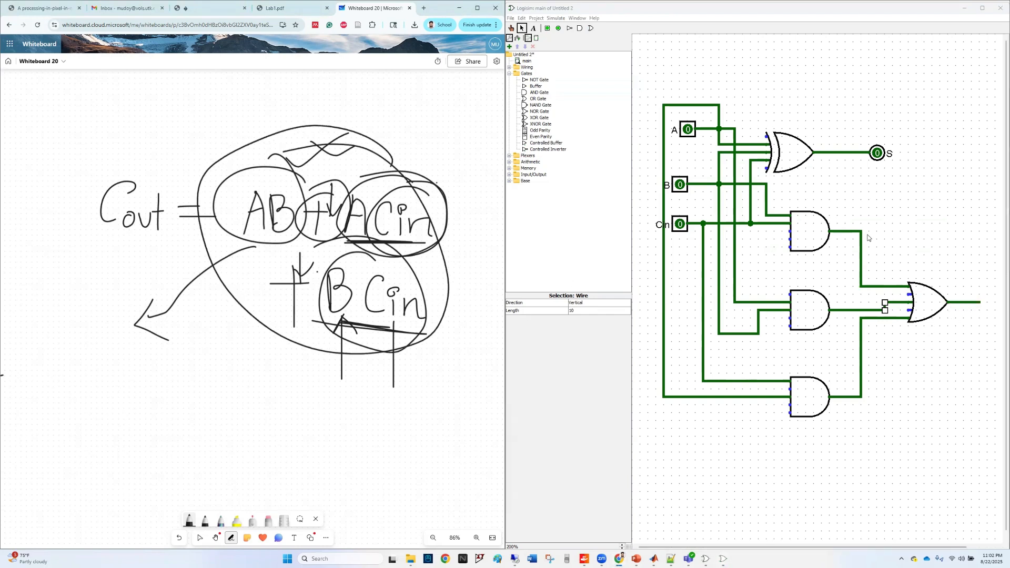
# Place an output pin at the end of the OR gate's output wire.
pyautogui.scroll(-1, 888, 385)
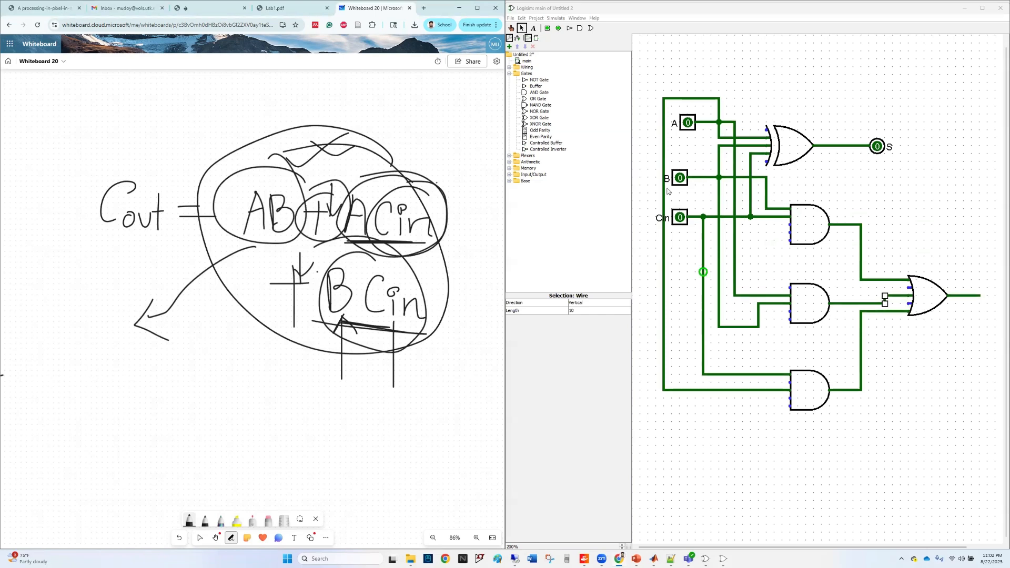
pyautogui.click(932, 322)
pyautogui.click(558, 28)
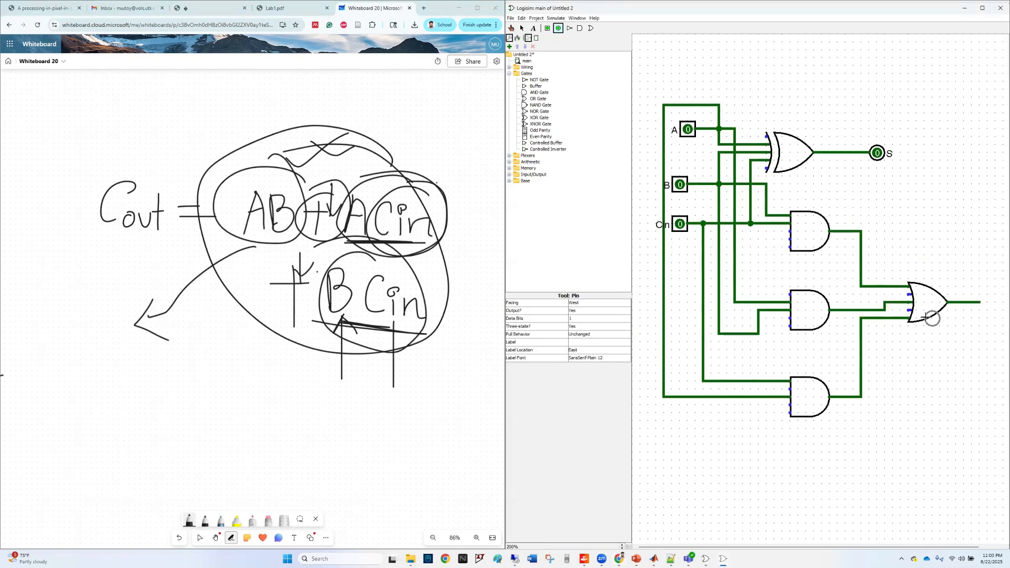
pyautogui.hscroll(2, 895, 326)
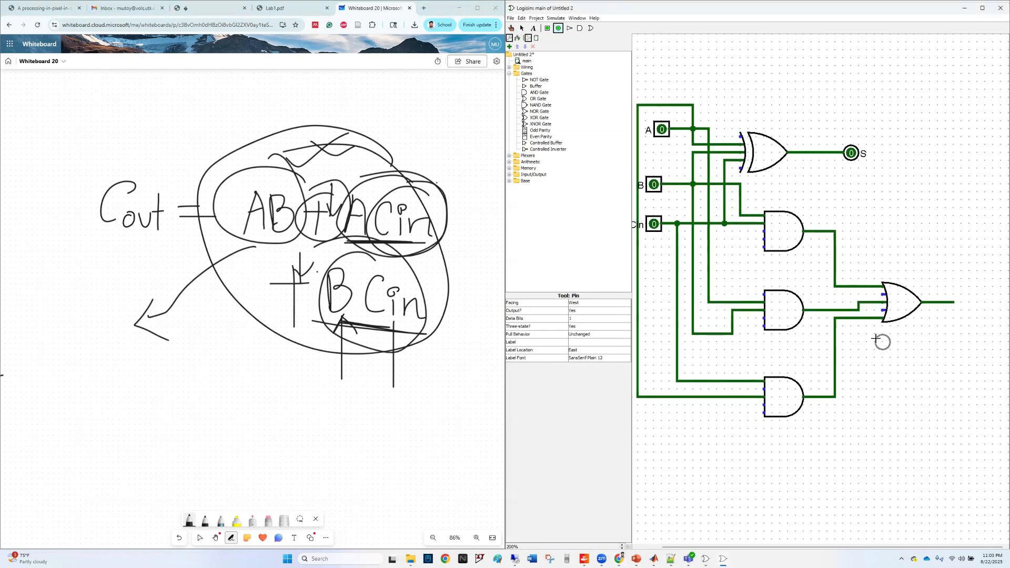
pyautogui.click(970, 303)
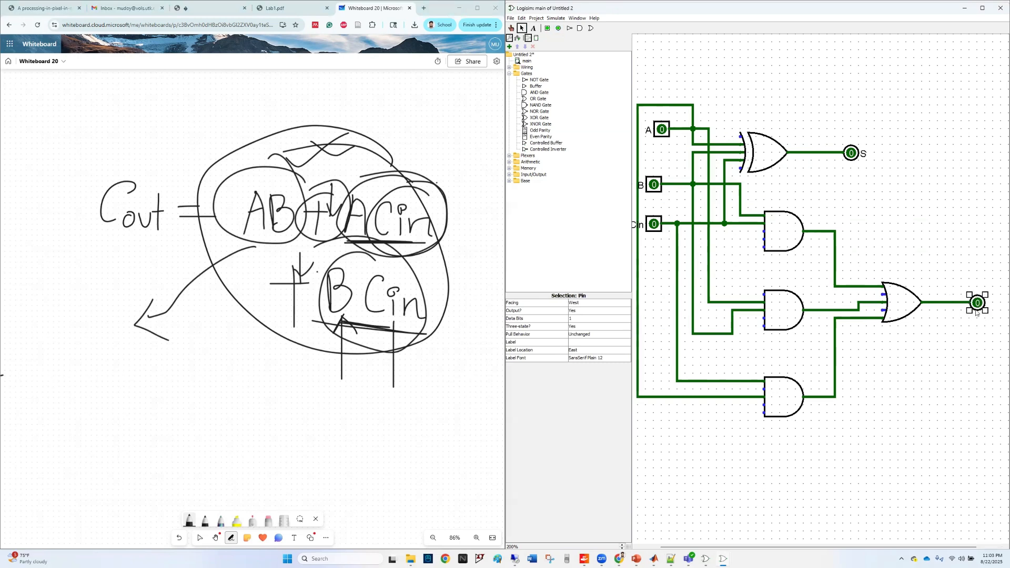
# Bring up Lab1.pdf beside the circuit and label the OR gate's output pin Cout.
pyautogui.click(298, 8)
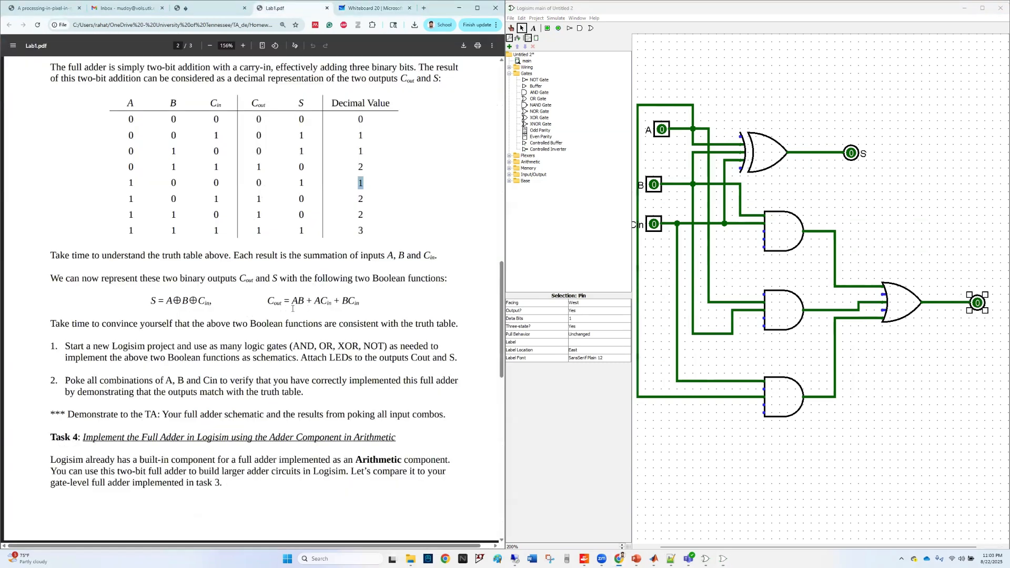
pyautogui.click(591, 342)
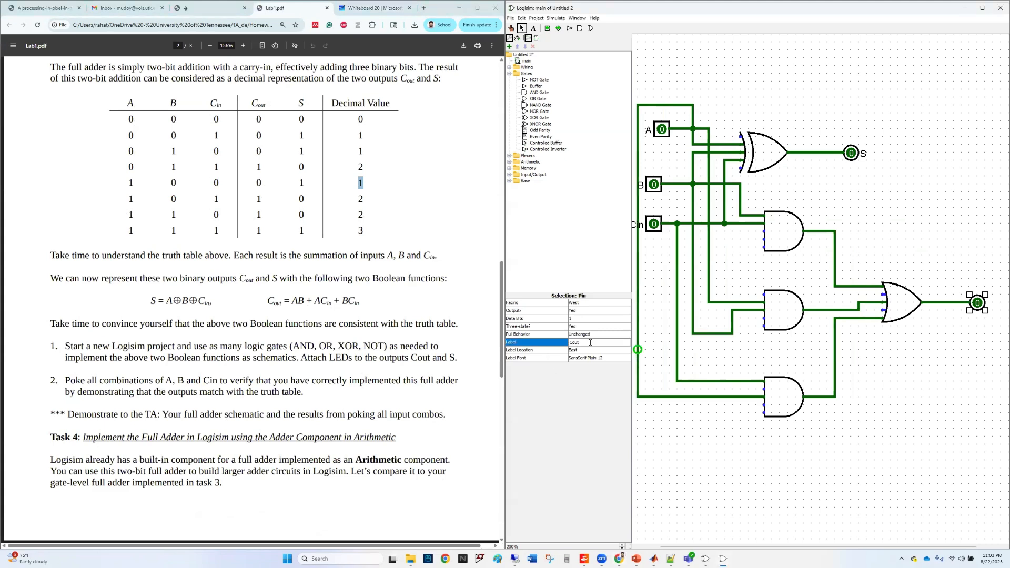
pyautogui.press('Return')
pyautogui.click(944, 347)
pyautogui.hscroll(2, 953, 385)
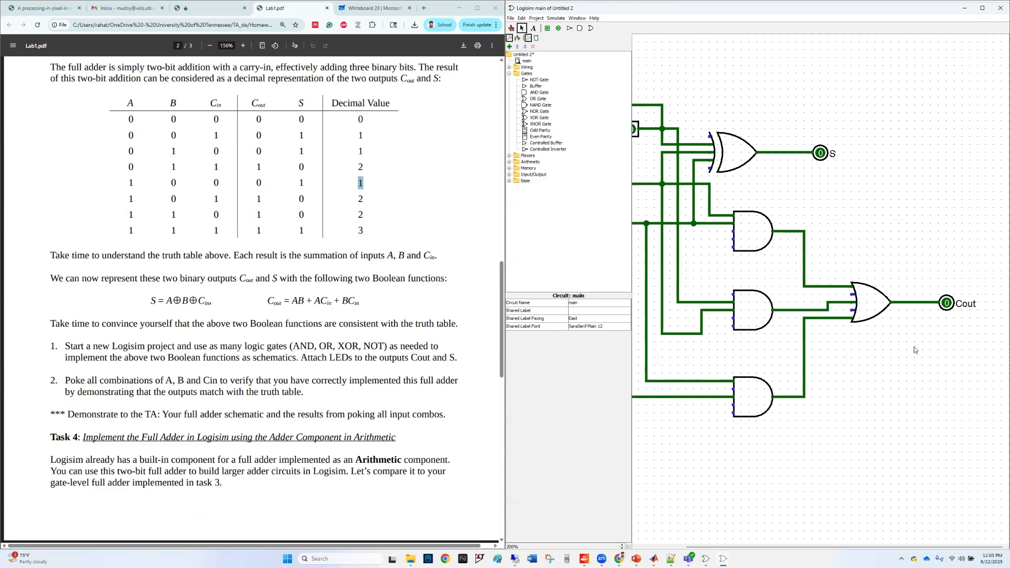
pyautogui.click(942, 11)
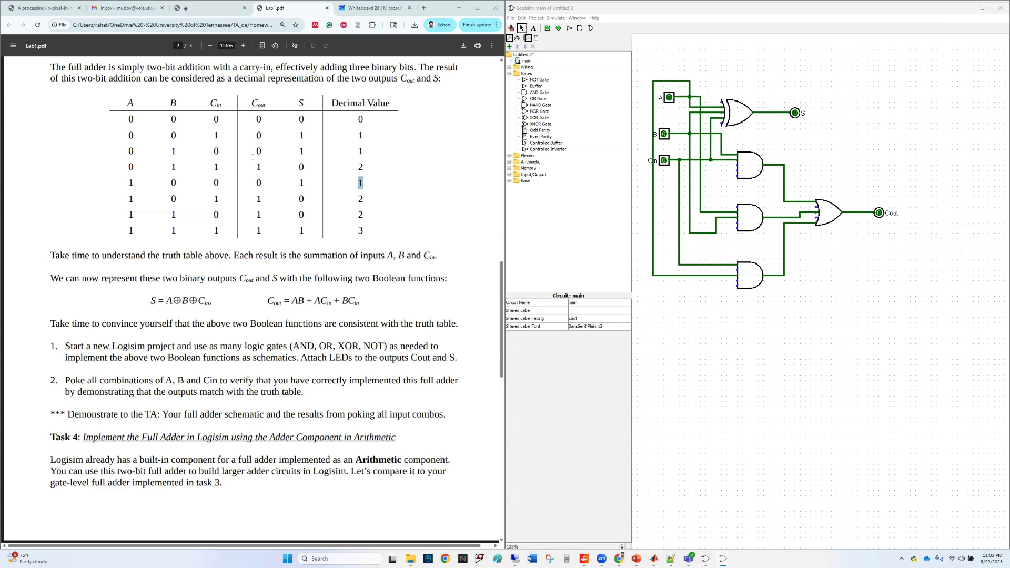
# Poke inputs Cin and B with A at 0, testing the A B Cin combinations 001, 011 and 010 against the truth table, ending on 011.
pyautogui.scroll(2, 115, 149)
pyautogui.scroll(-1, 115, 149)
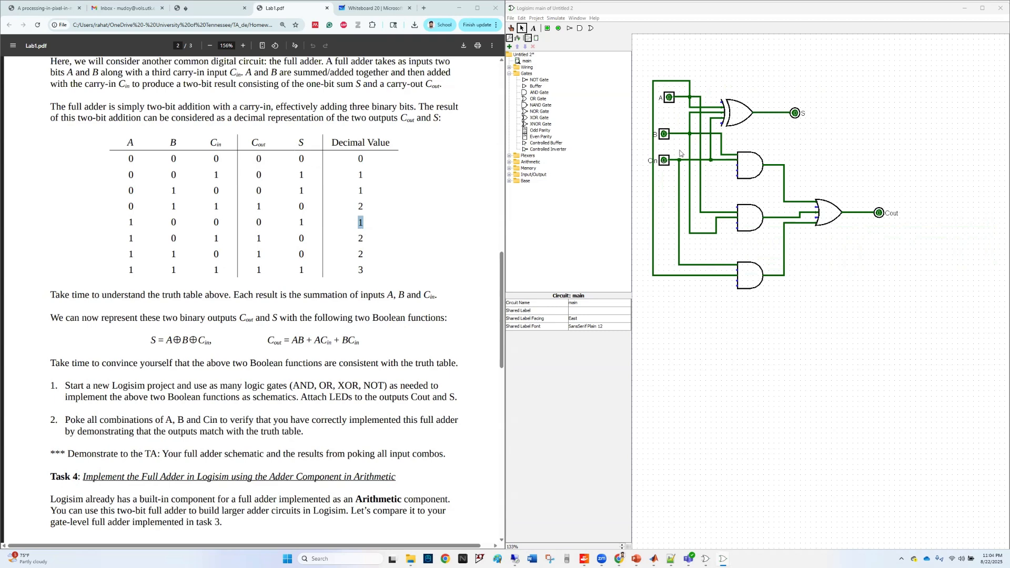
pyautogui.click(511, 29)
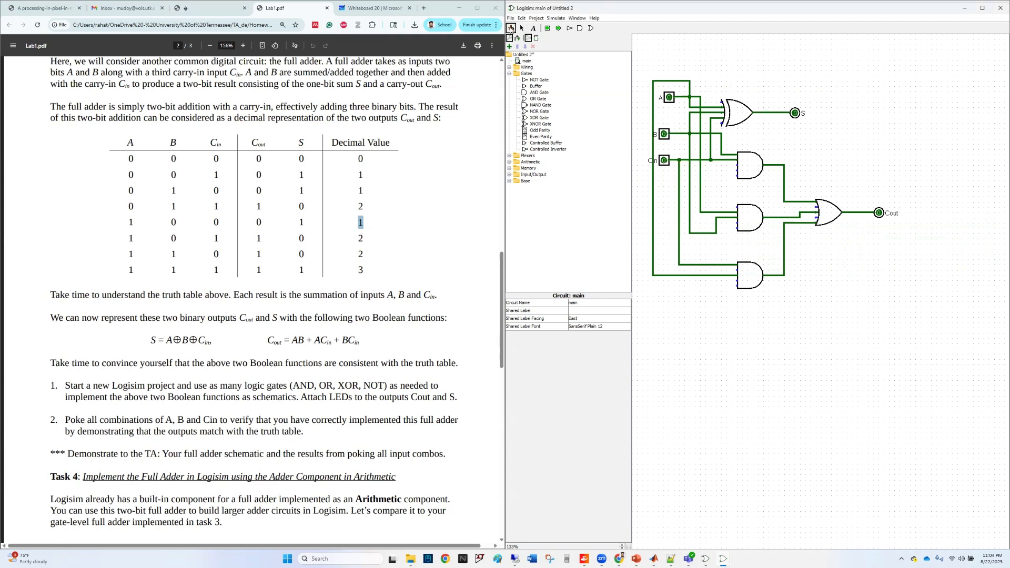
pyautogui.click(664, 161)
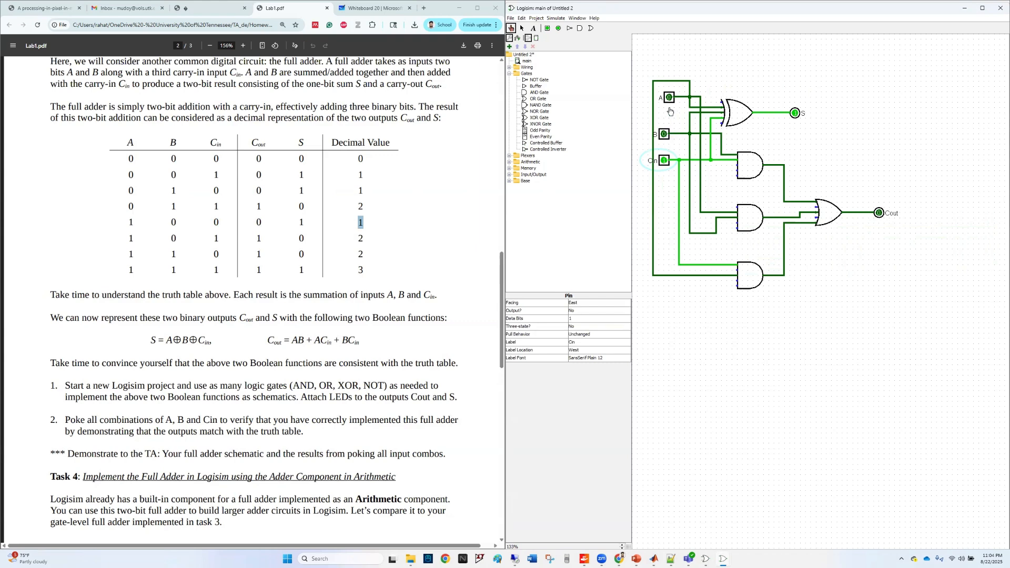
pyautogui.click(665, 135)
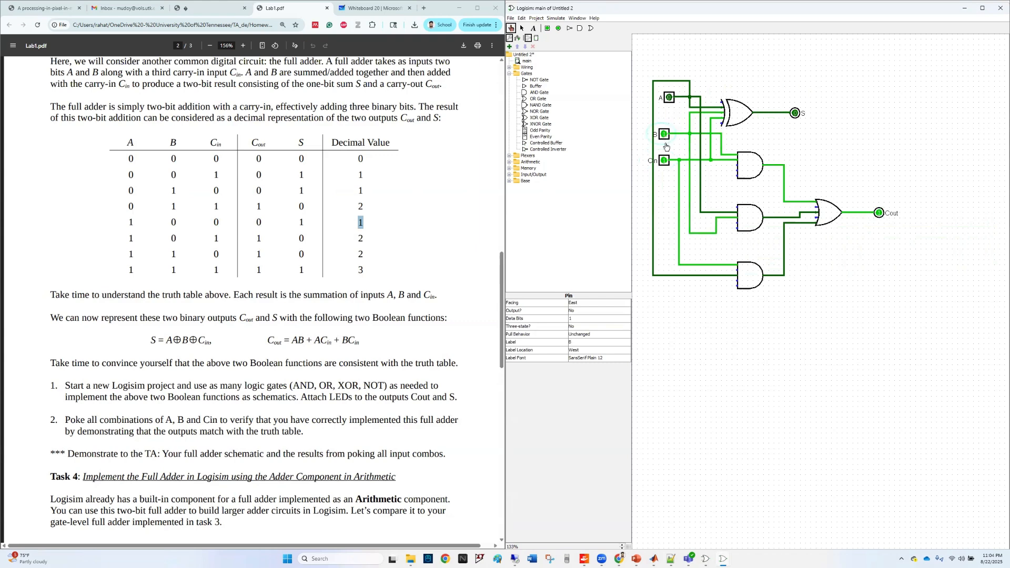
pyautogui.click(664, 161)
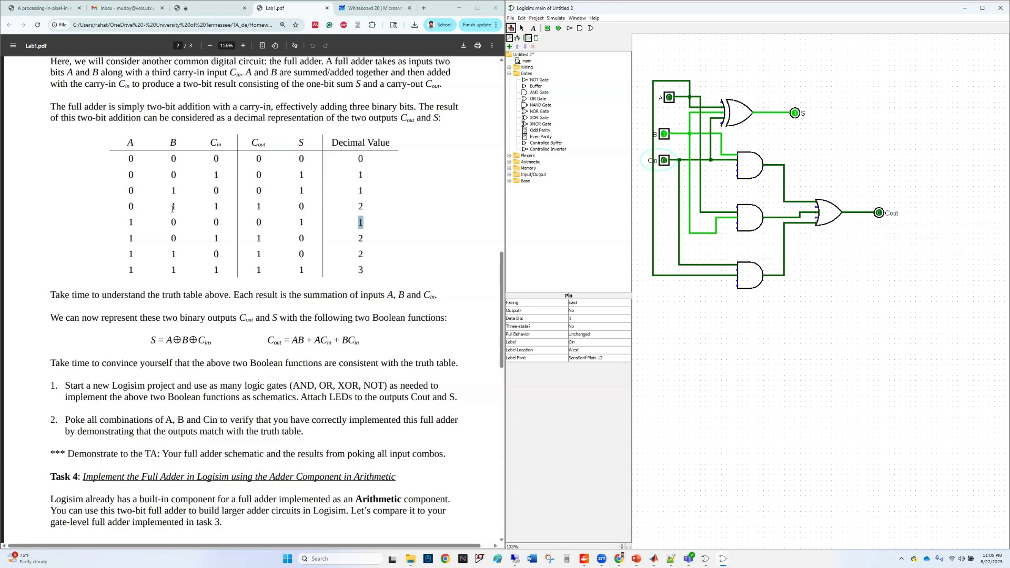
pyautogui.click(665, 161)
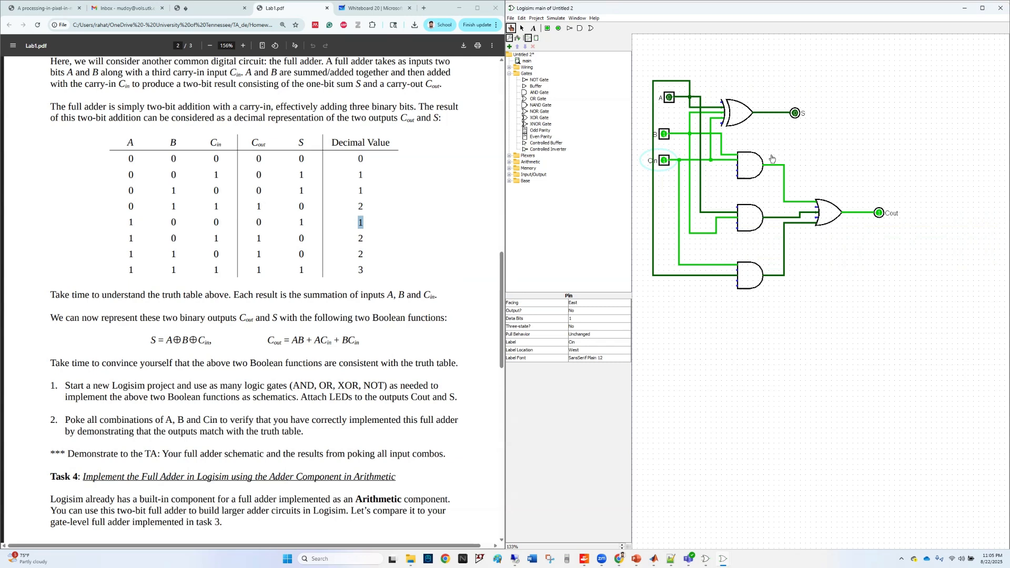
pyautogui.scroll(1, 300, 175)
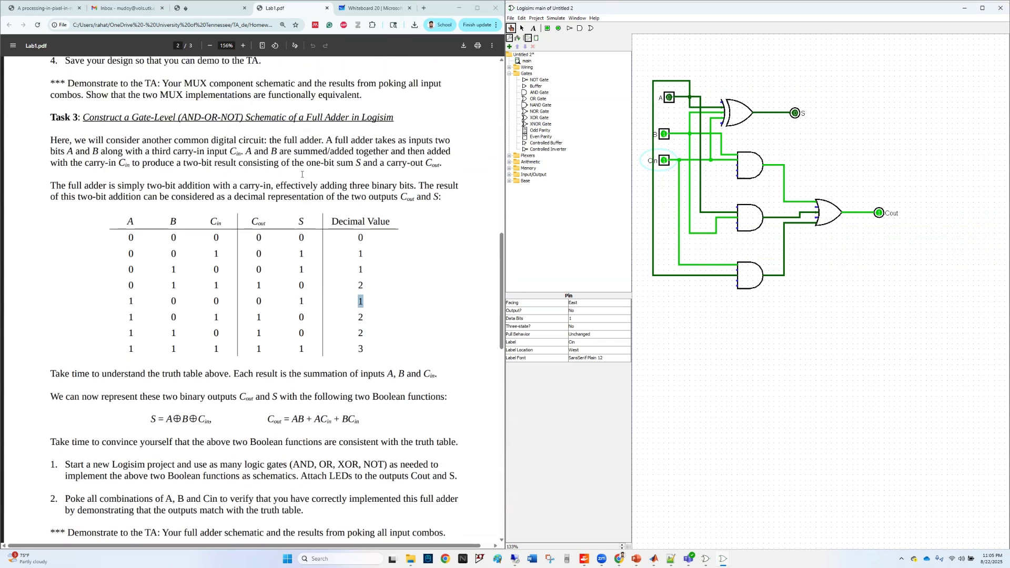
pyautogui.scroll(-1, 298, 171)
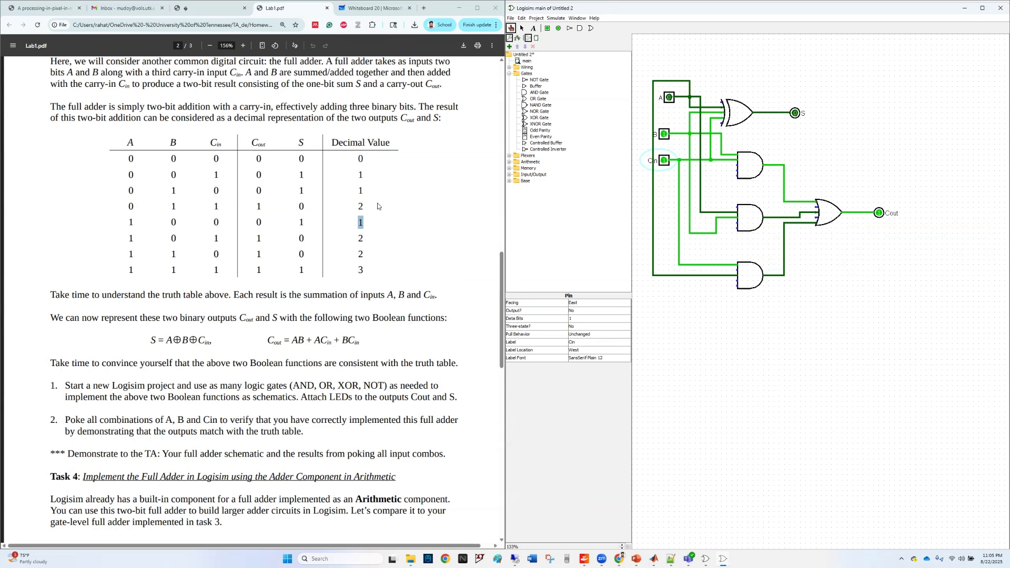
pyautogui.scroll(3, 335, 218)
pyautogui.scroll(-3, 335, 218)
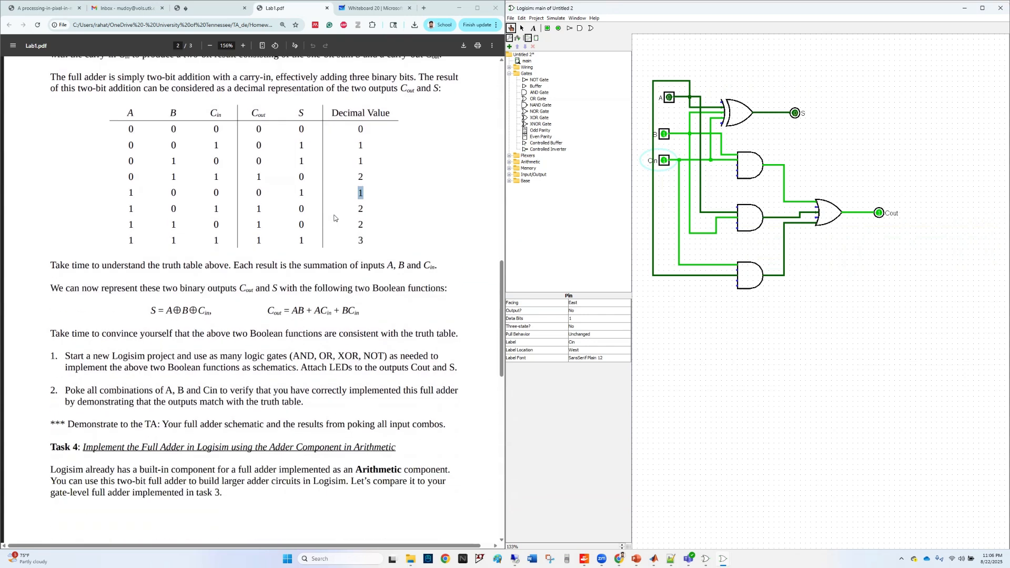
pyautogui.click(942, 15)
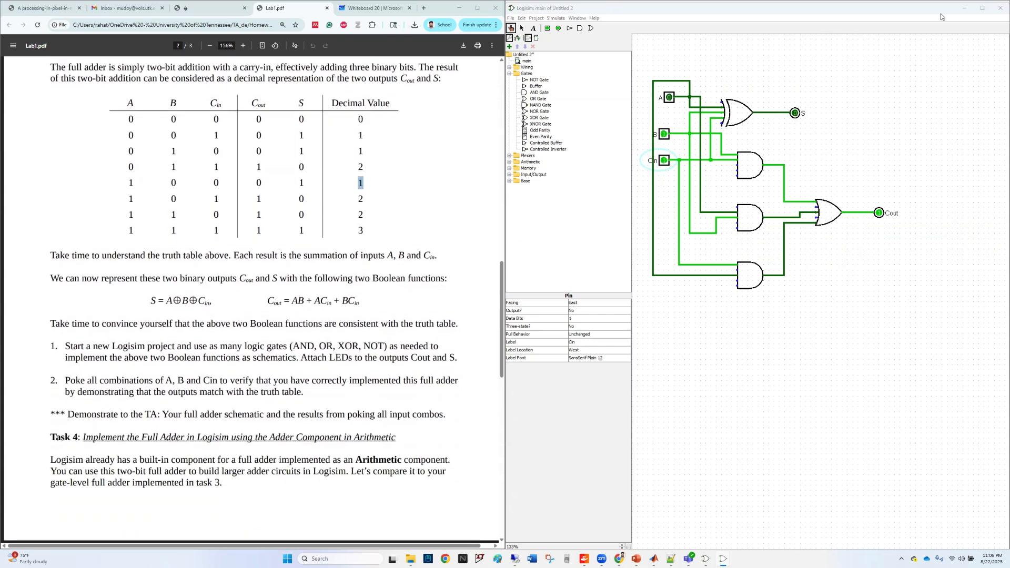
pyautogui.click(797, 296)
# Create a new empty Logisim project for Task 4, the full adder built with the Adder component.
pyautogui.scroll(-3, 214, 280)
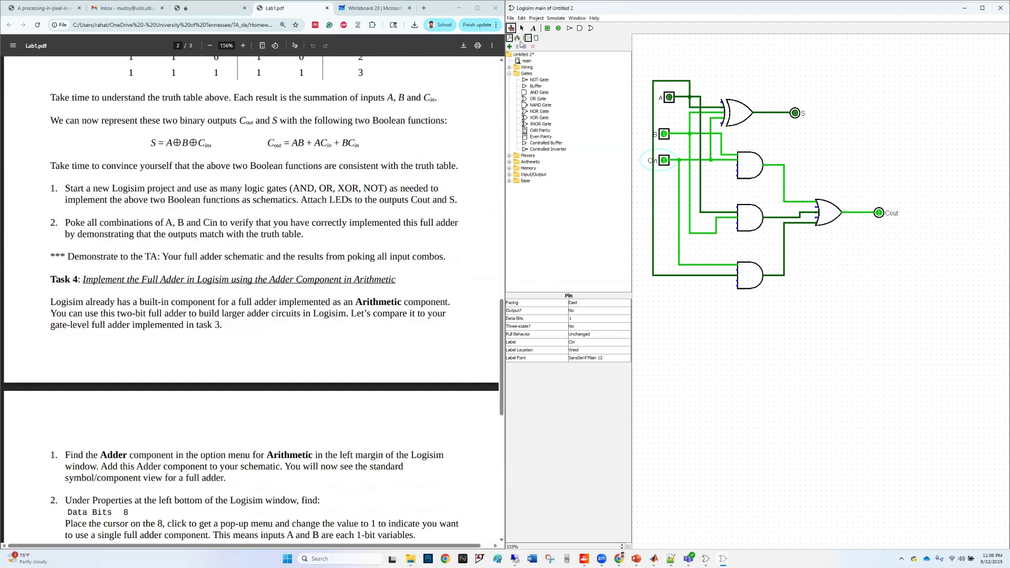
pyautogui.click(511, 18)
pyautogui.moveTo(524, 45)
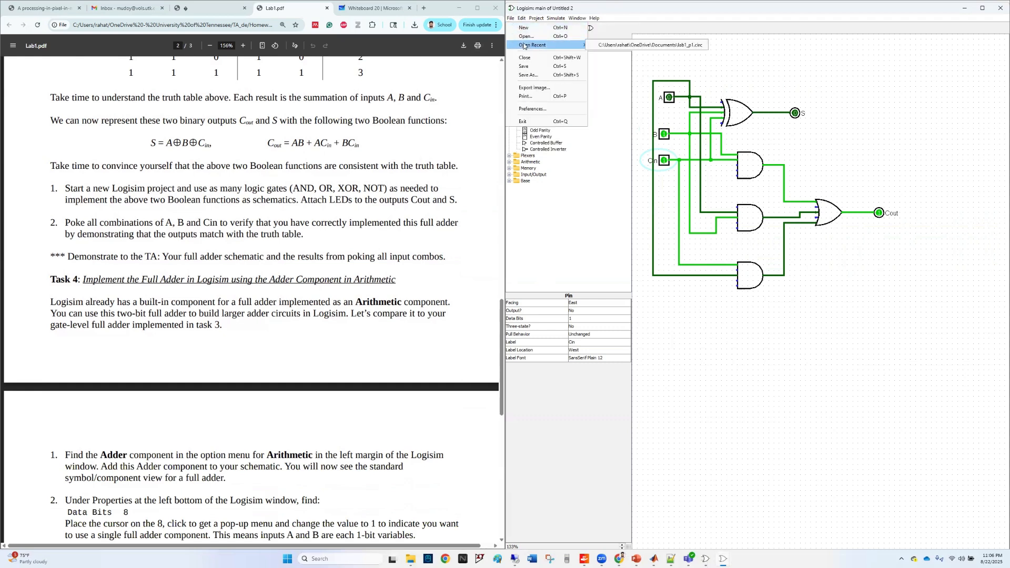
pyautogui.click(525, 28)
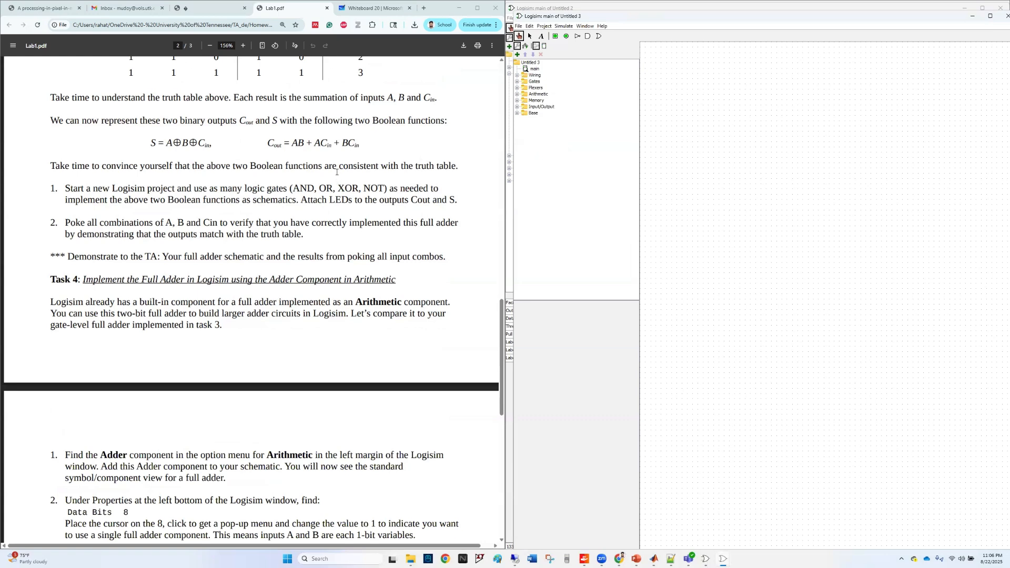
# Following the Task 4 instructions in Lab1.pdf, place an Arithmetic Adder component with its Data Bits set to 1 on the canvas.
pyautogui.scroll(-3, 334, 166)
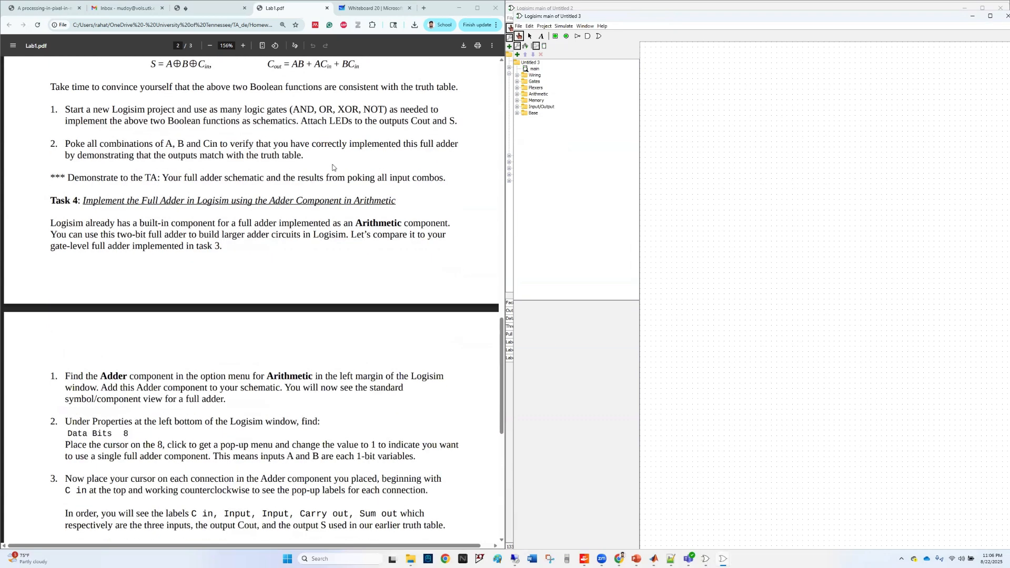
pyautogui.scroll(-1, 333, 168)
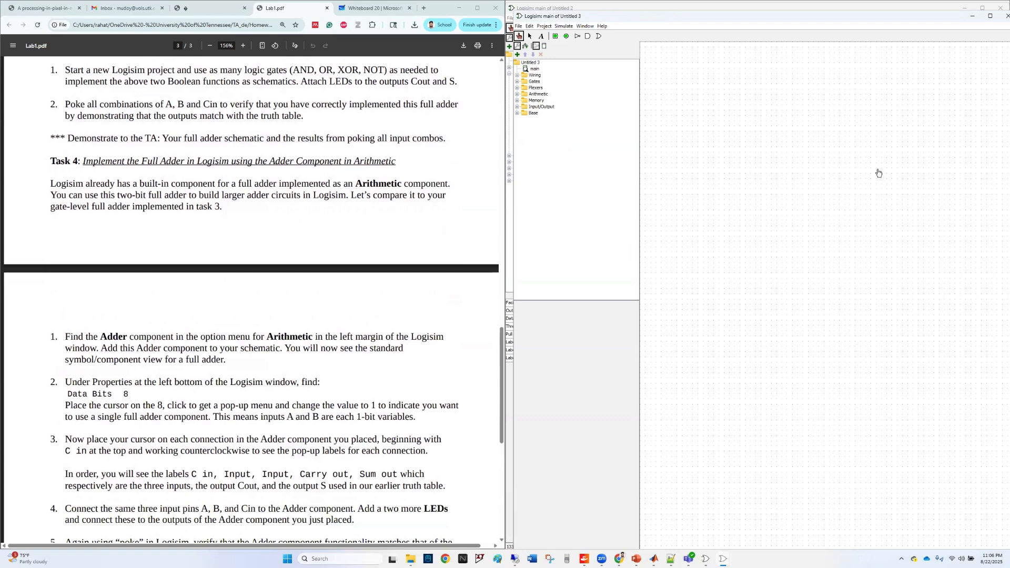
pyautogui.click(517, 94)
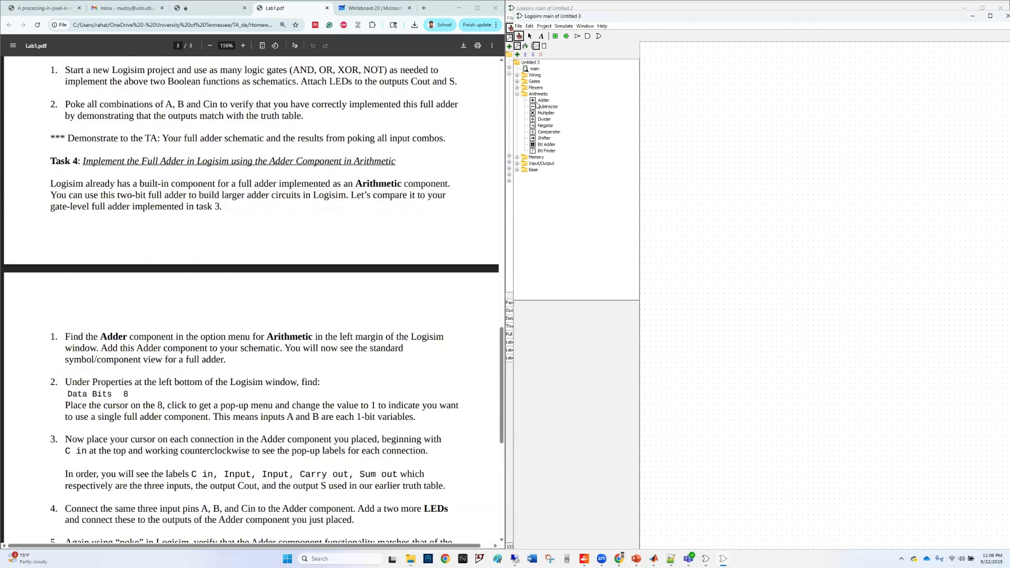
pyautogui.click(542, 100)
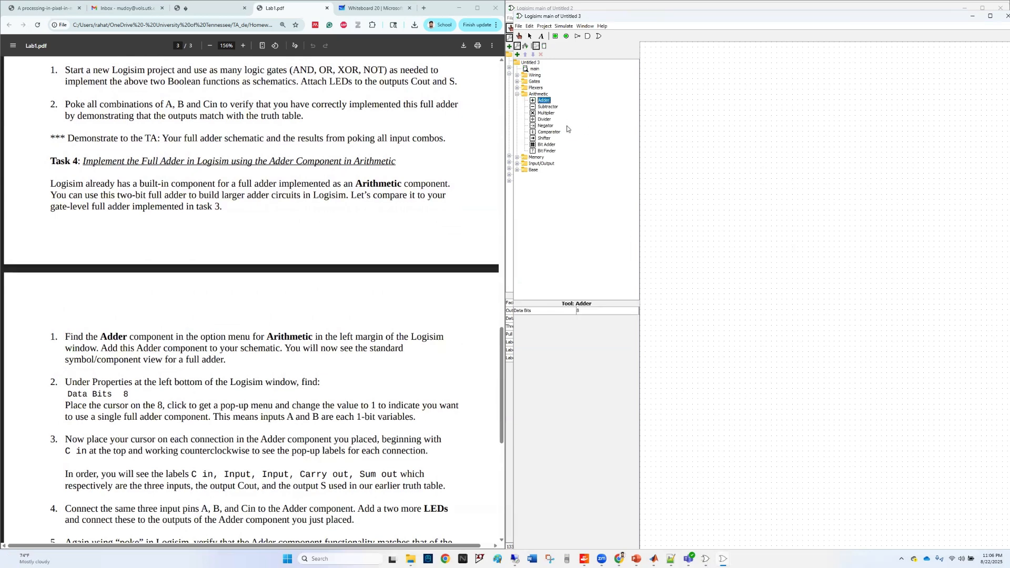
pyautogui.click(586, 309)
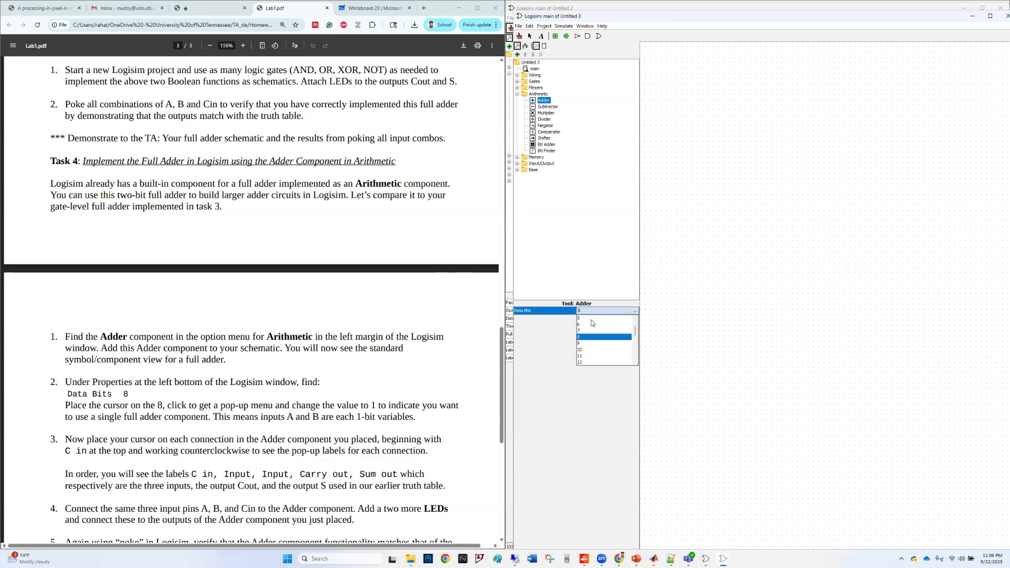
pyautogui.click(579, 318)
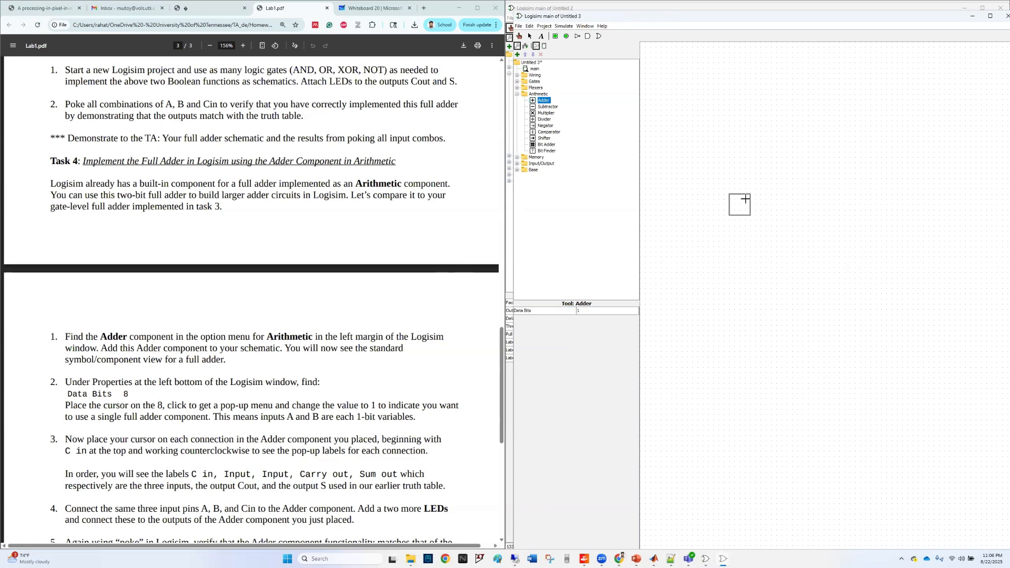
pyautogui.click(761, 174)
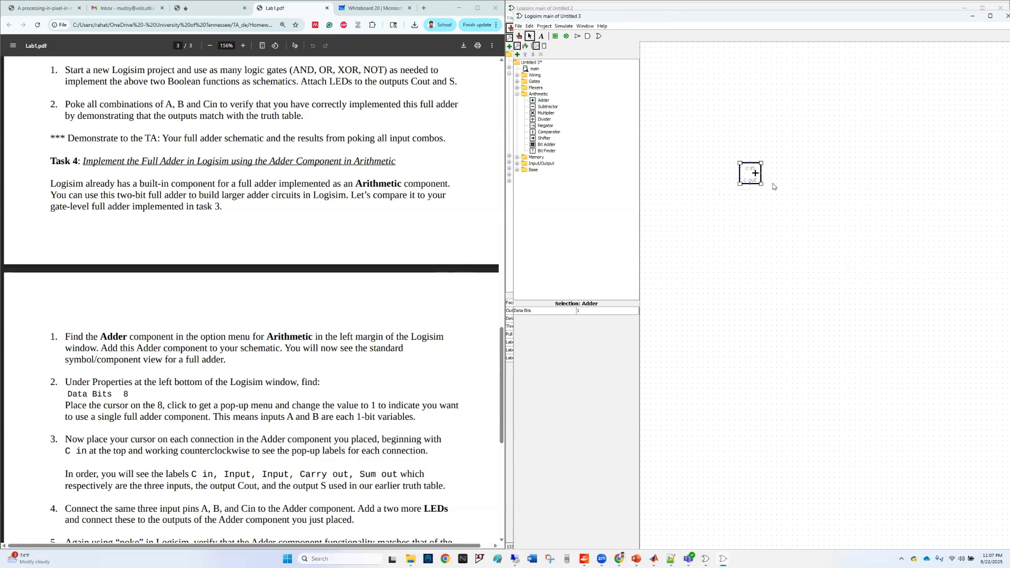
pyautogui.click(653, 440)
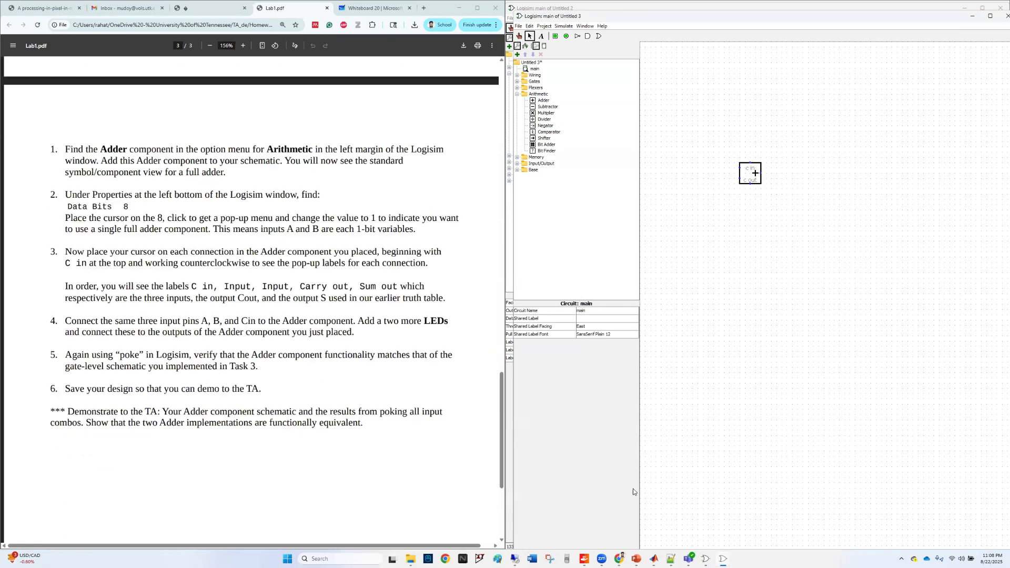
# Place two input pins to the left of the Adder and wire them to its upper and lower left inputs.
pyautogui.doubleClick(620, 18)
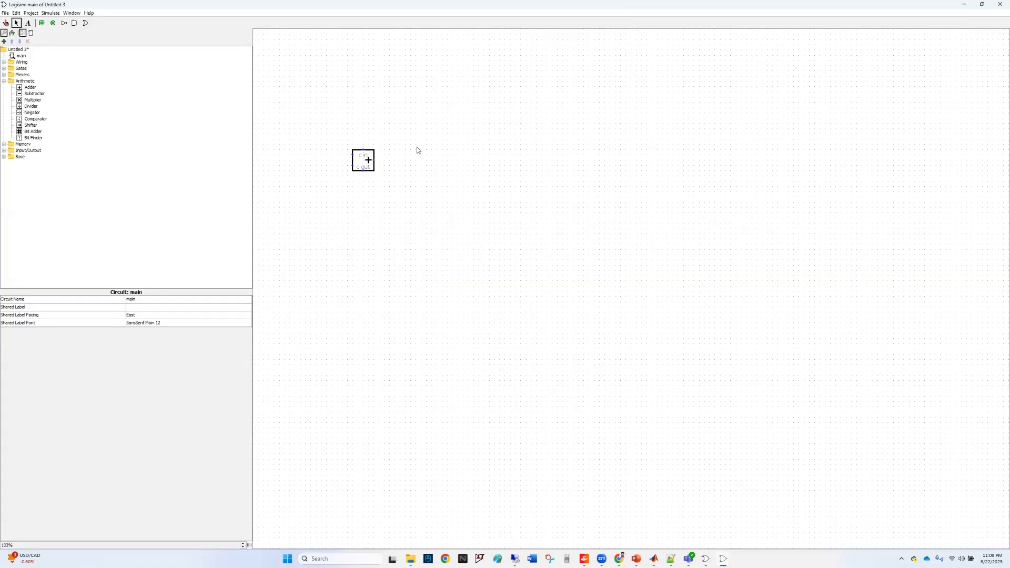
pyautogui.click(243, 543)
pyautogui.click(243, 543)
pyautogui.click(243, 543)
pyautogui.click(243, 543)
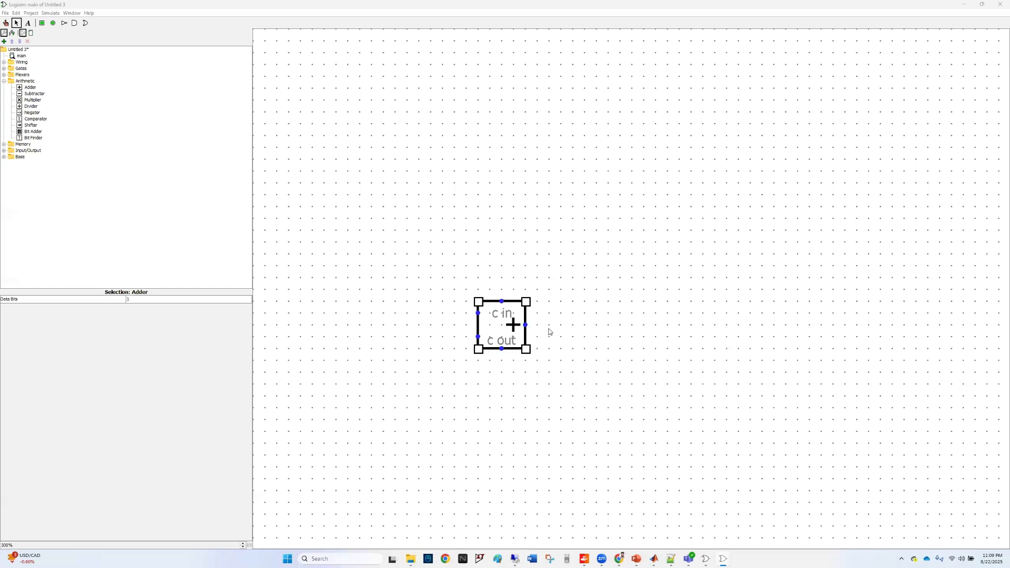
pyautogui.click(42, 23)
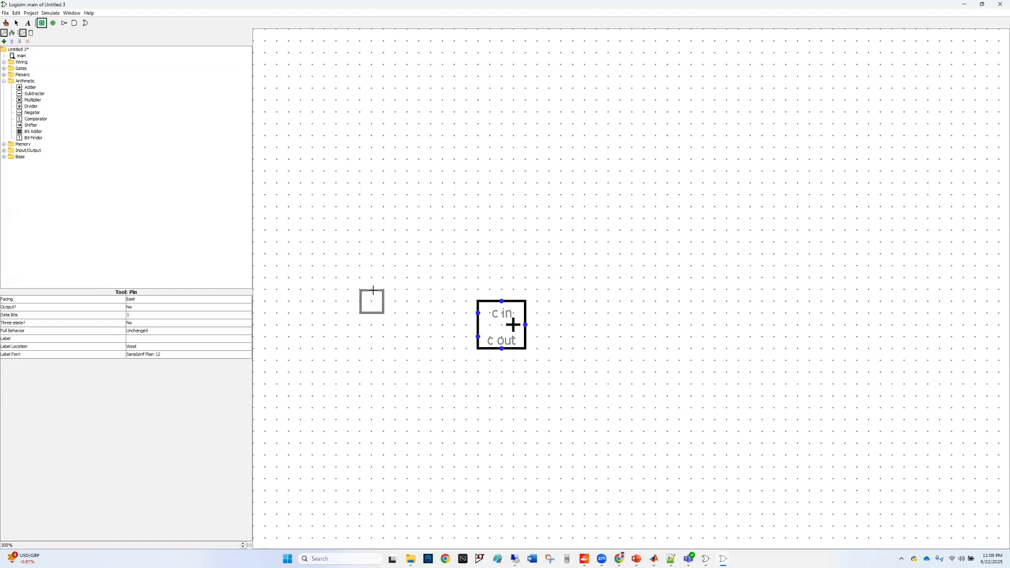
pyautogui.click(371, 290)
pyautogui.moveTo(372, 290); pyautogui.dragTo(479, 314)
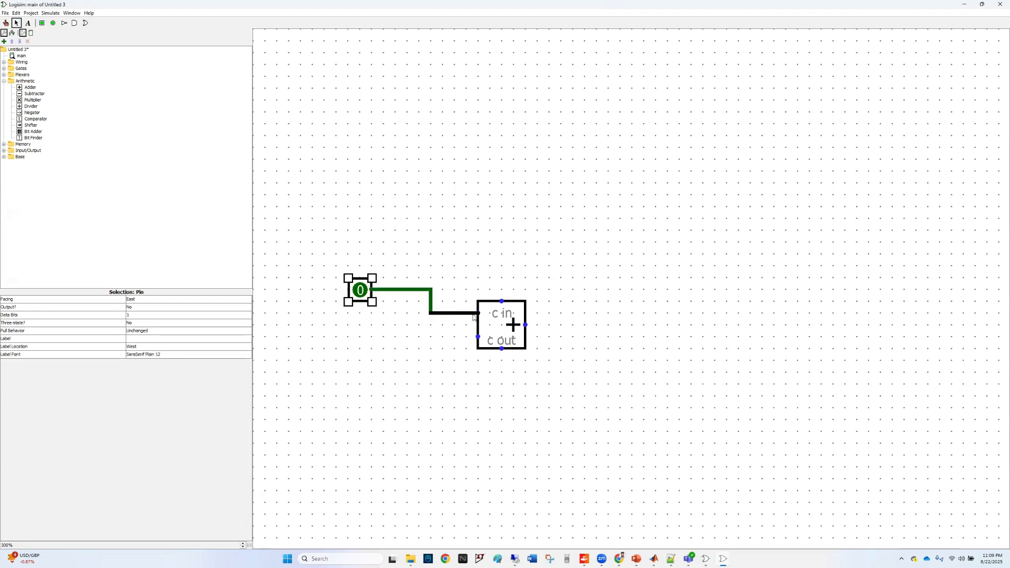
pyautogui.click(42, 23)
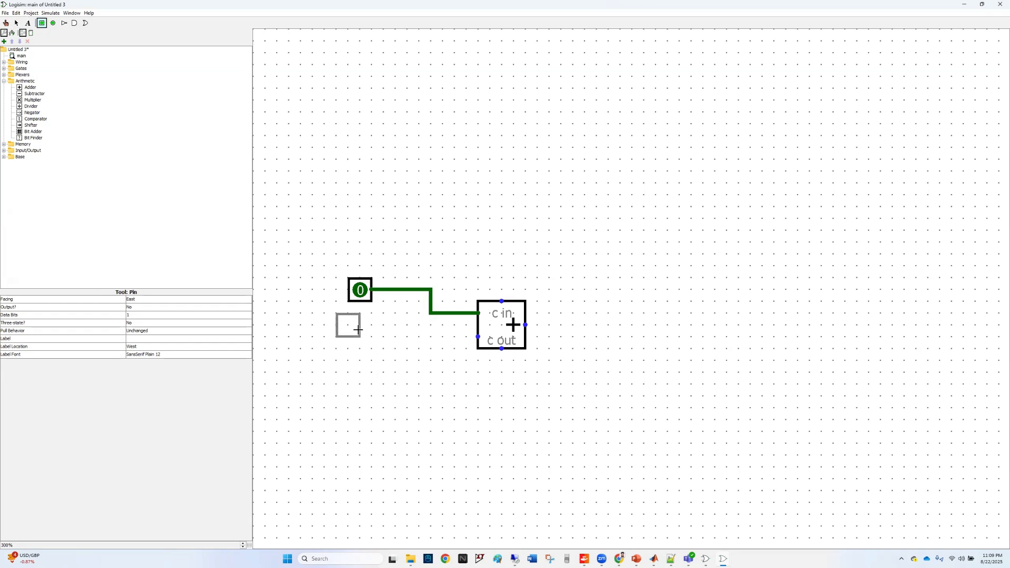
pyautogui.click(372, 349)
pyautogui.moveTo(372, 349); pyautogui.dragTo(479, 337)
# Label the upper input pin A and the lower input pin B.
pyautogui.click(362, 296)
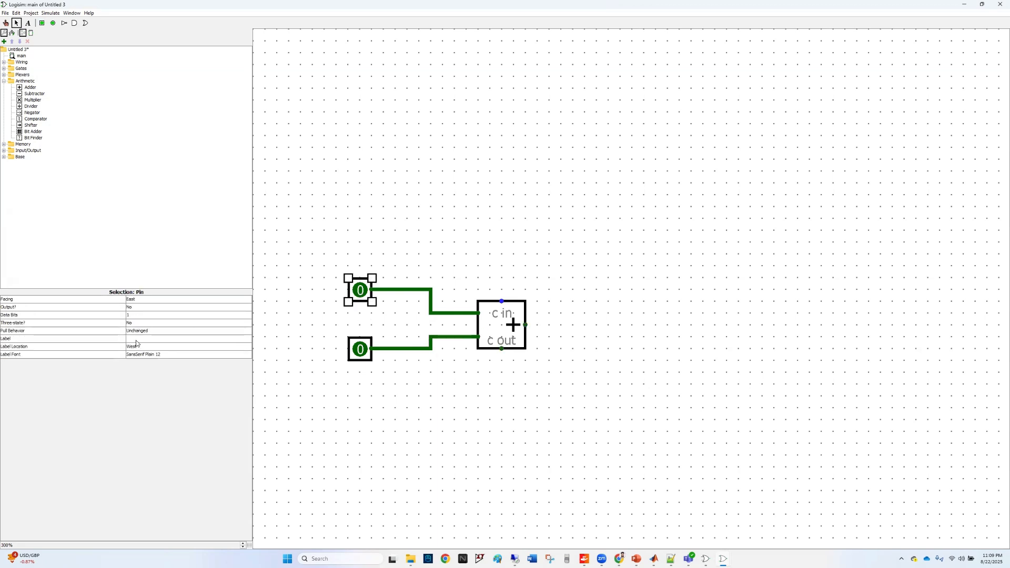
pyautogui.click(137, 339)
pyautogui.write('A')
pyautogui.click(361, 351)
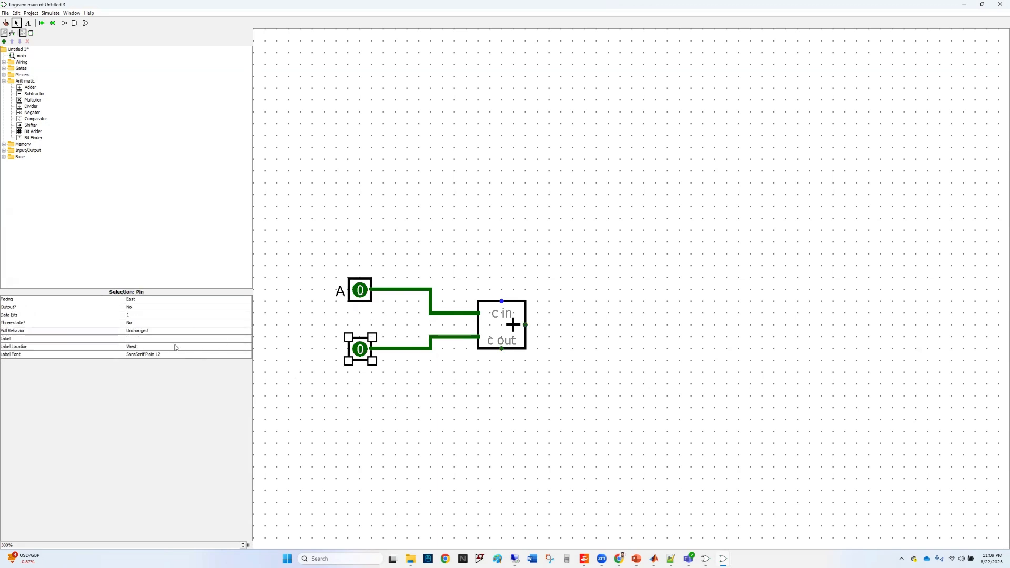
pyautogui.click(140, 339)
pyautogui.write('B')
pyautogui.press('Return')
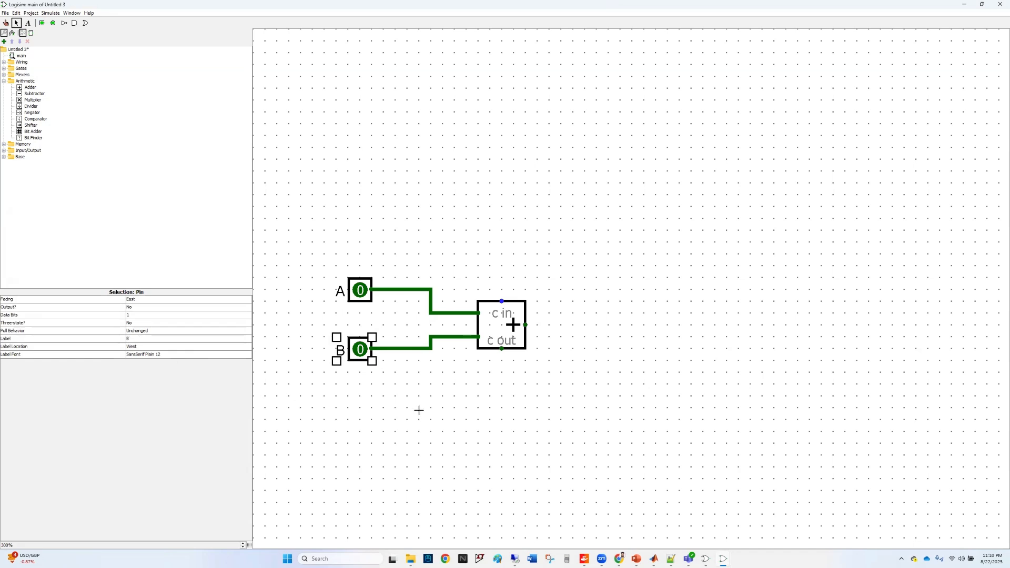
pyautogui.click(419, 408)
# Place an input pin above the Adder, wire it to the Adder's c in connection, and label it Cin.
pyautogui.click(42, 23)
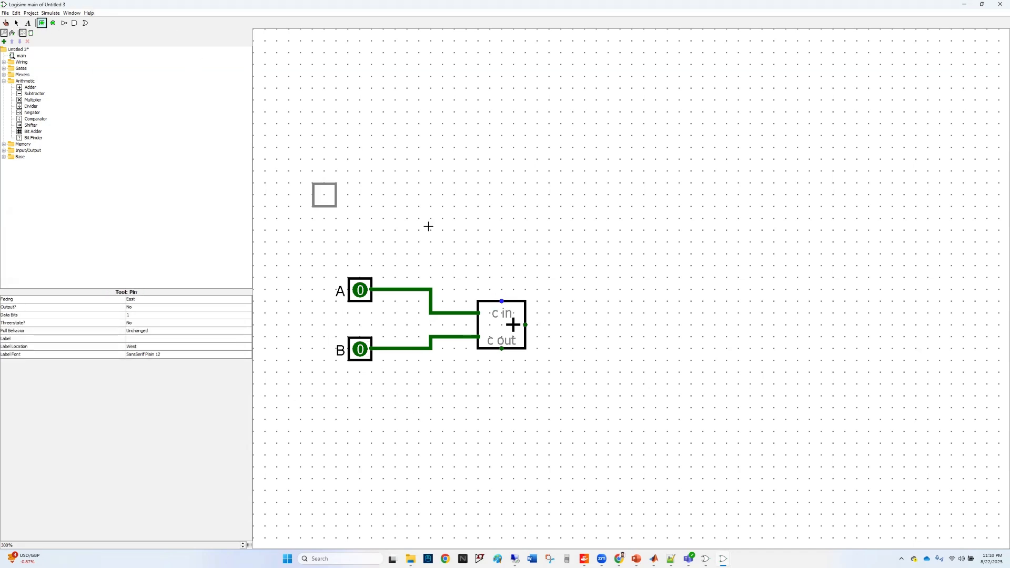
pyautogui.click(459, 207)
pyautogui.moveTo(470, 209); pyautogui.dragTo(501, 301)
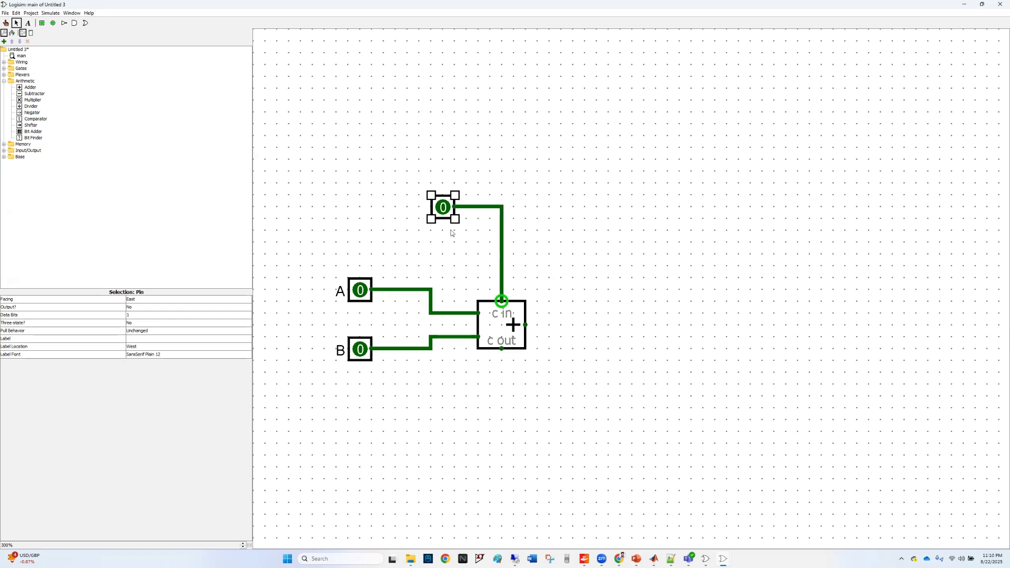
pyautogui.click(143, 338)
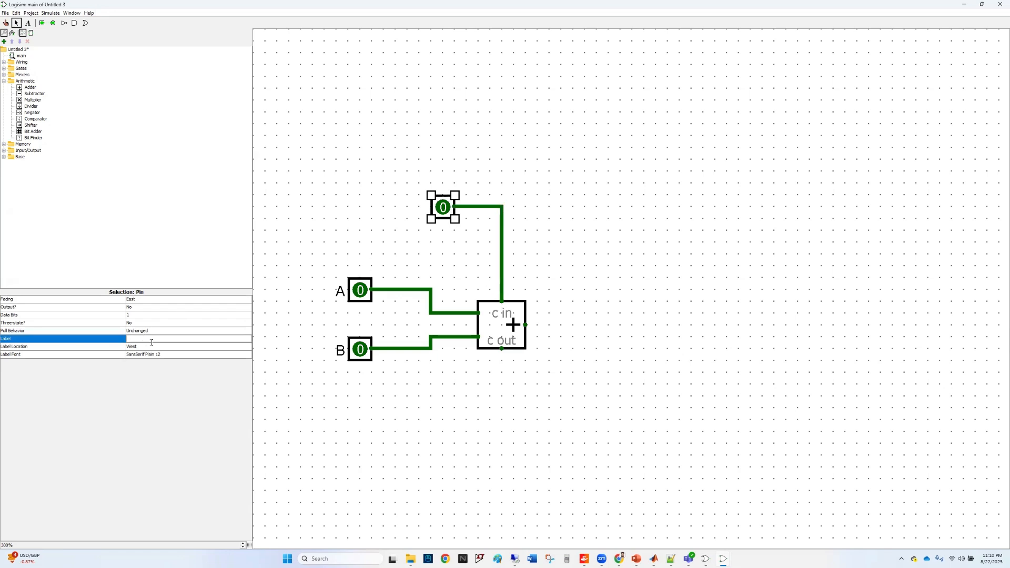
pyautogui.write('Cin')
pyautogui.press('Return')
pyautogui.click(610, 332)
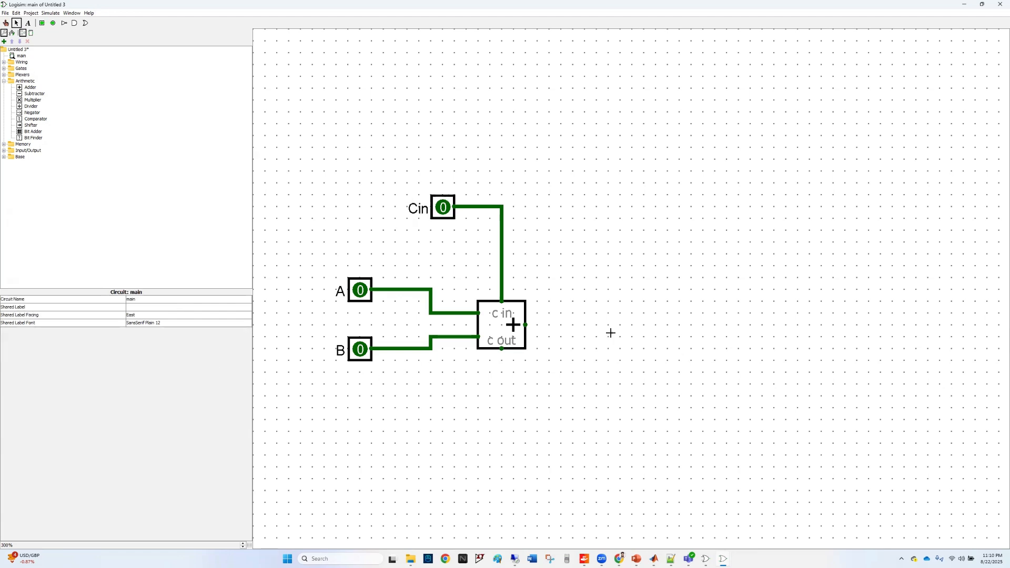
# Place an output pin to the right of the Adder, wire it to the Adder's sum output, and label it S.
pyautogui.click(53, 23)
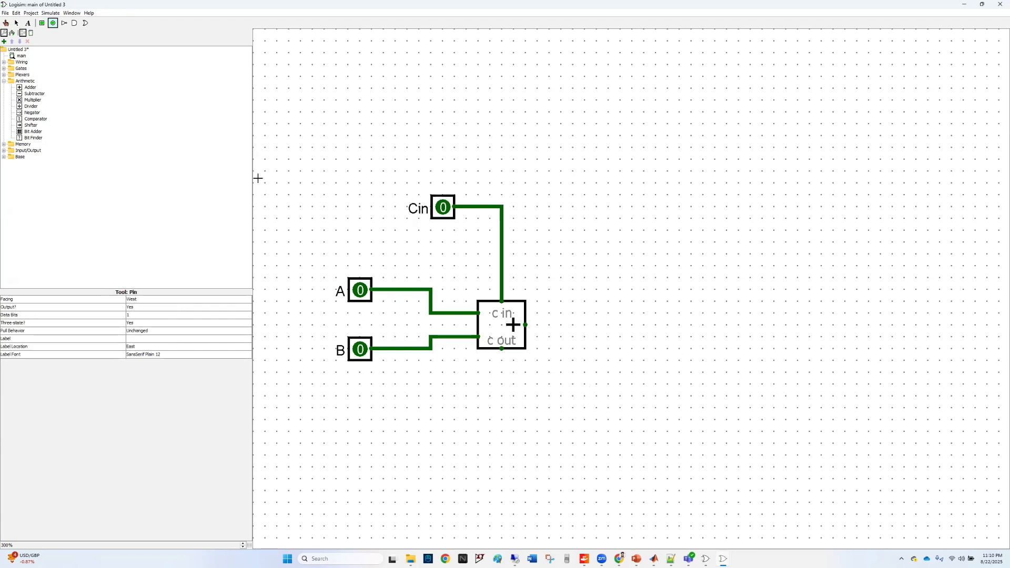
pyautogui.click(597, 337)
pyautogui.click(526, 326)
pyautogui.moveTo(526, 326); pyautogui.dragTo(598, 337)
pyautogui.click(609, 338)
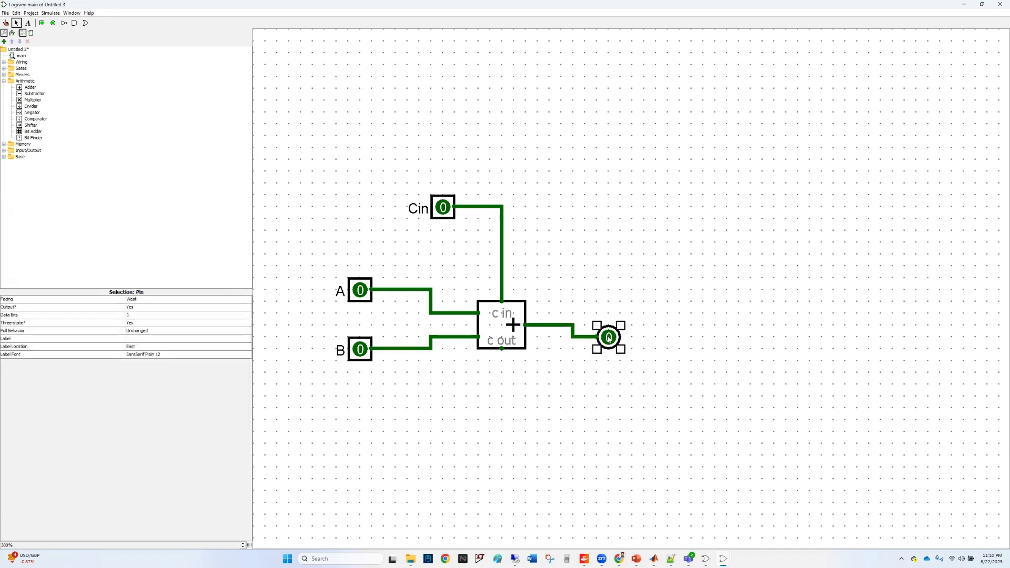
pyautogui.click(142, 339)
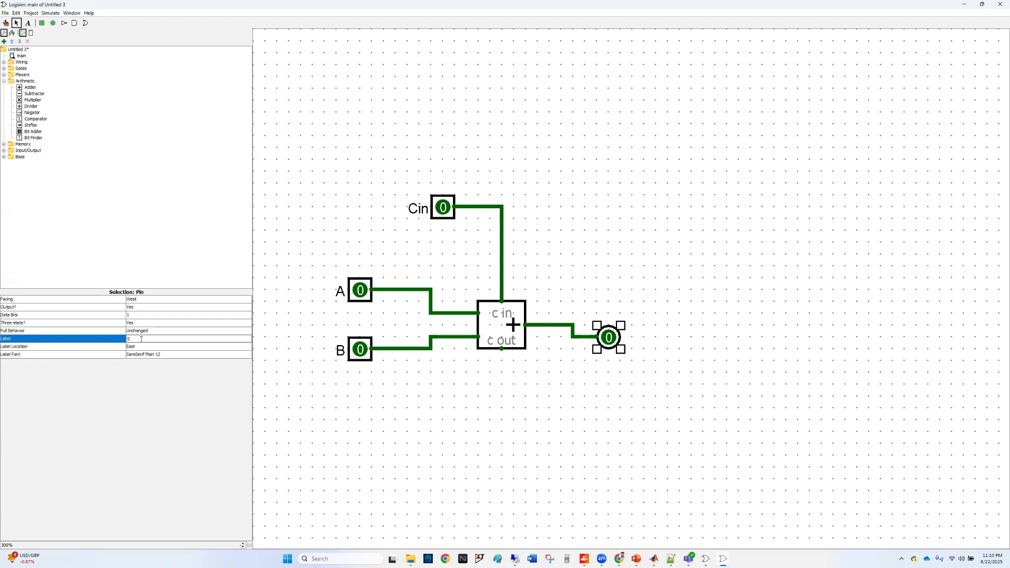
pyautogui.write('S')
pyautogui.press('Return')
pyautogui.click(542, 415)
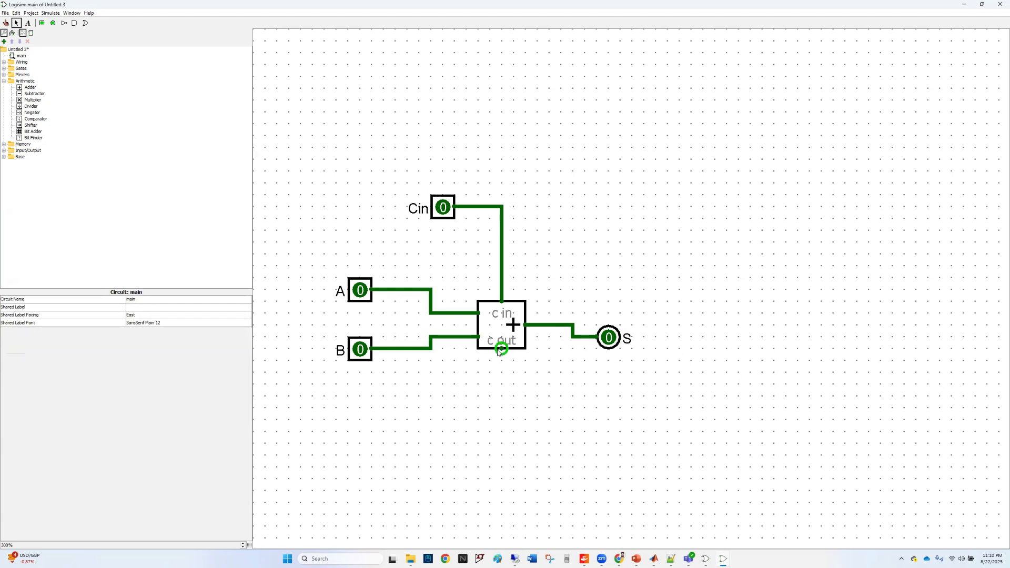
# Place an output pin below the Adder, wire it to the Adder's c out connection, and label it Cout.
pyautogui.click(53, 24)
pyautogui.click(502, 408)
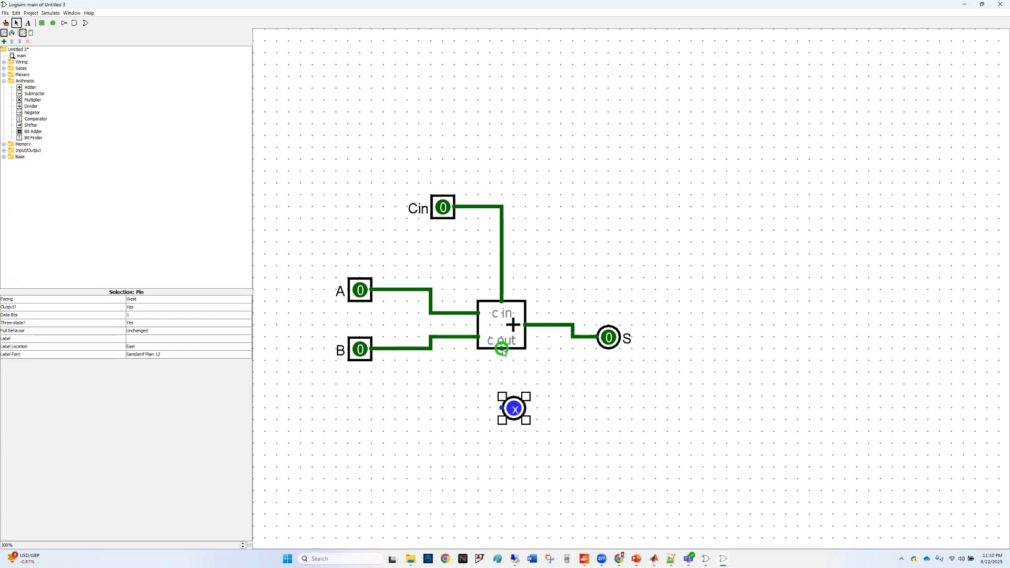
pyautogui.click(504, 350)
pyautogui.moveTo(502, 349); pyautogui.dragTo(503, 409)
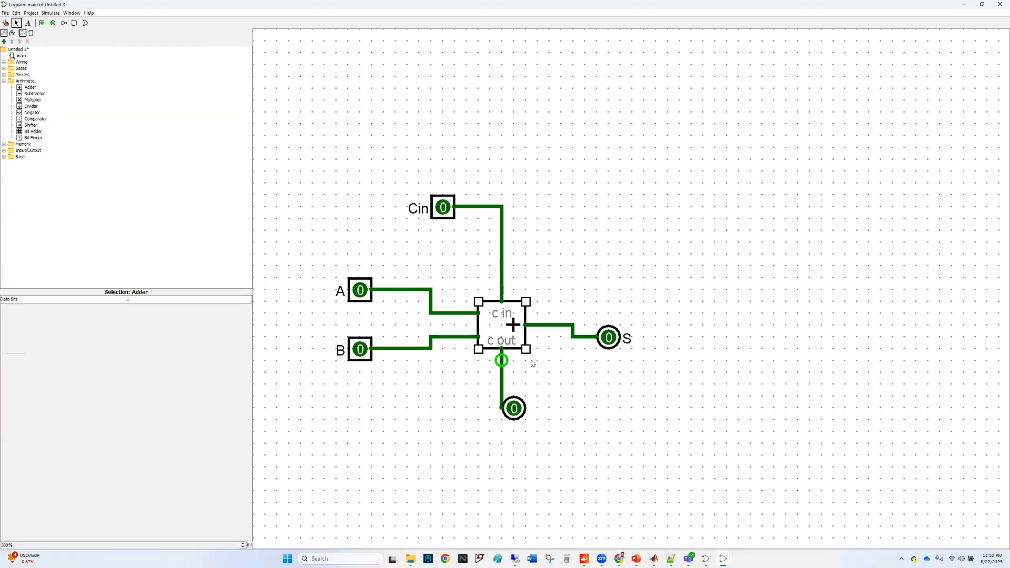
pyautogui.click(513, 408)
pyautogui.click(150, 339)
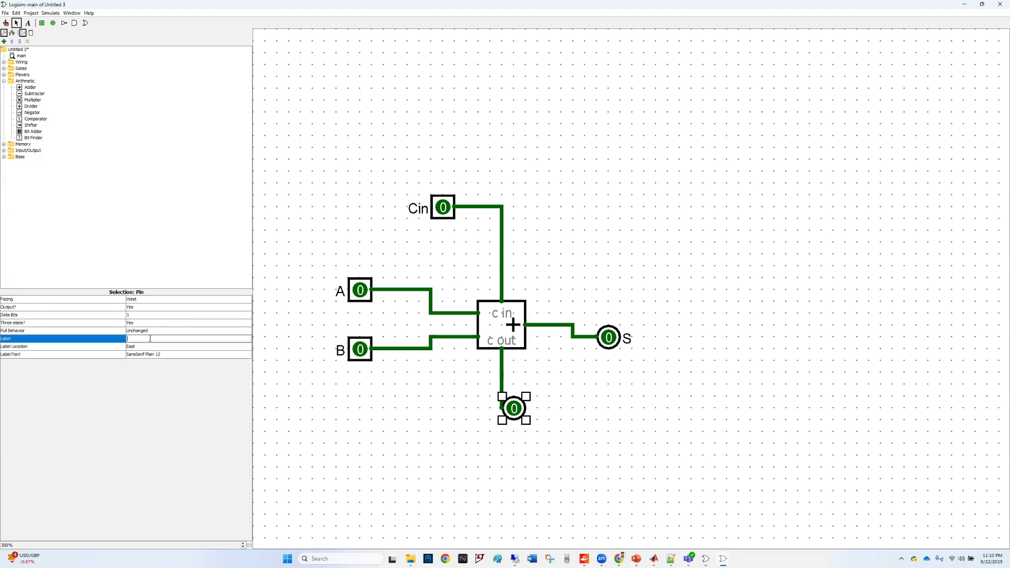
pyautogui.click(736, 431)
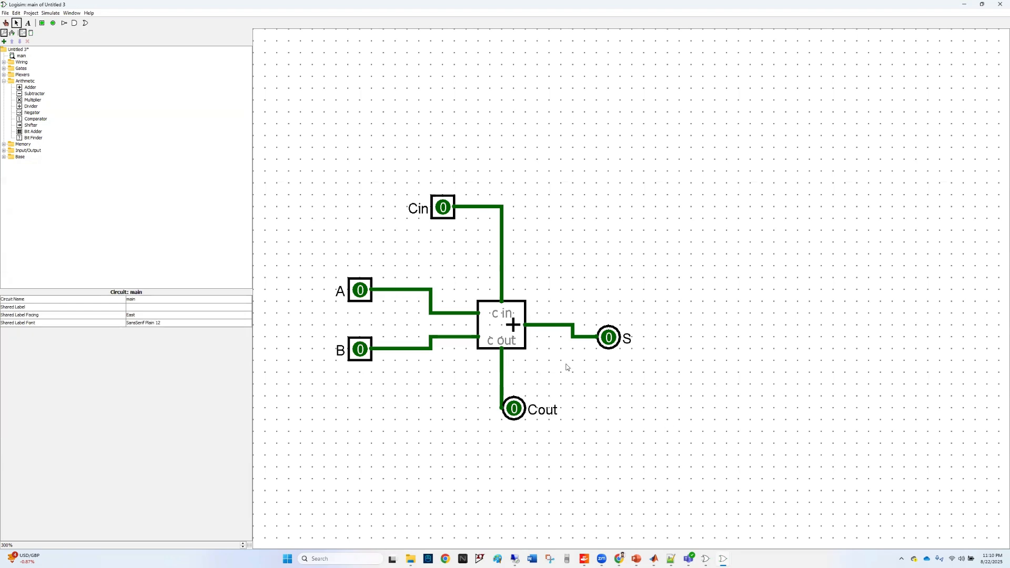
# Arrange the circuit window beside the full adder truth table in Lab1.pdf and poke Cin to 1 with A and B at 0.
pyautogui.doubleClick(573, 9)
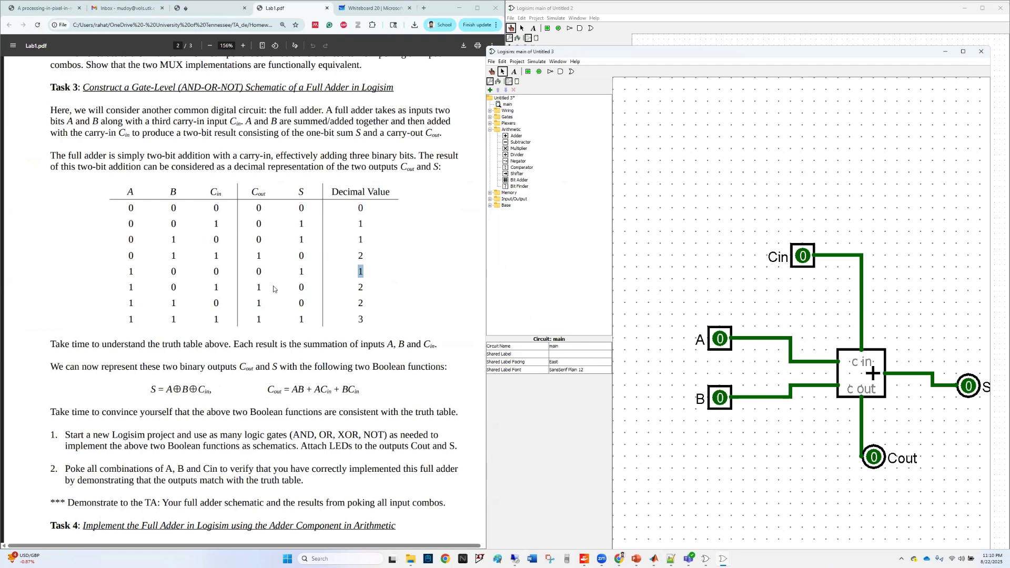
pyautogui.scroll(-3, 265, 285)
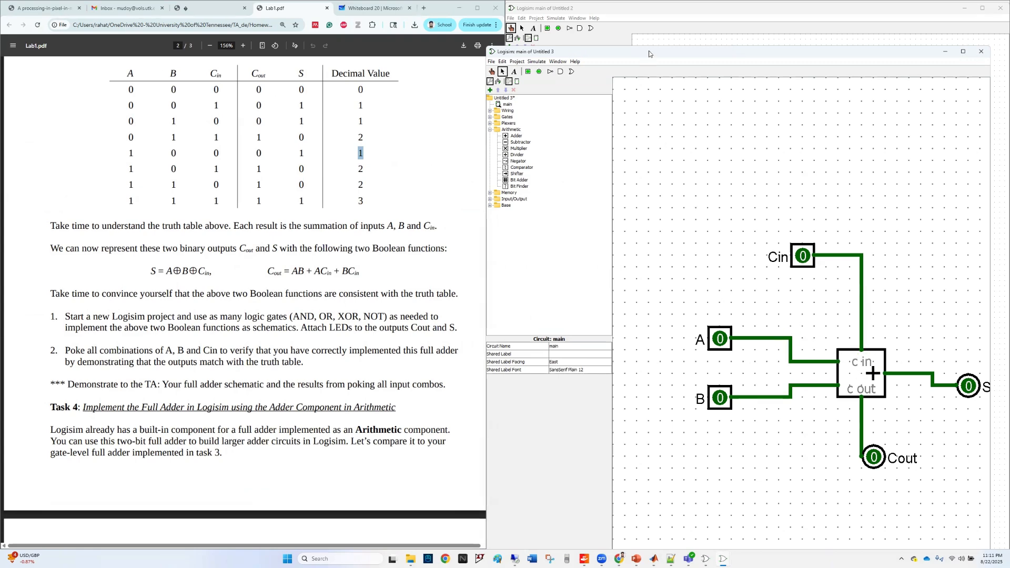
pyautogui.moveTo(649, 53); pyautogui.dragTo(639, 18)
pyautogui.scroll(2, 126, 169)
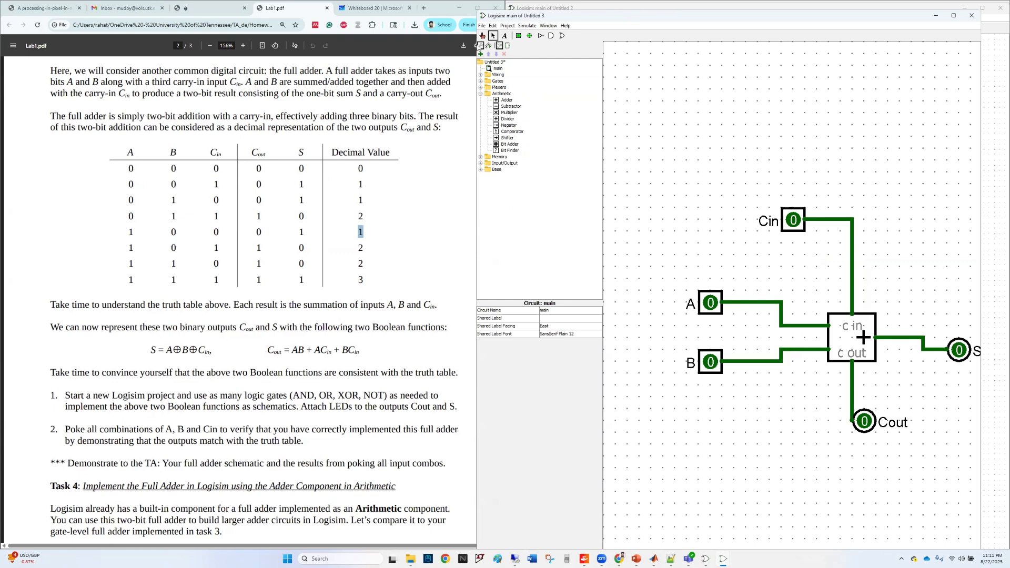
pyautogui.click(482, 35)
pyautogui.click(793, 221)
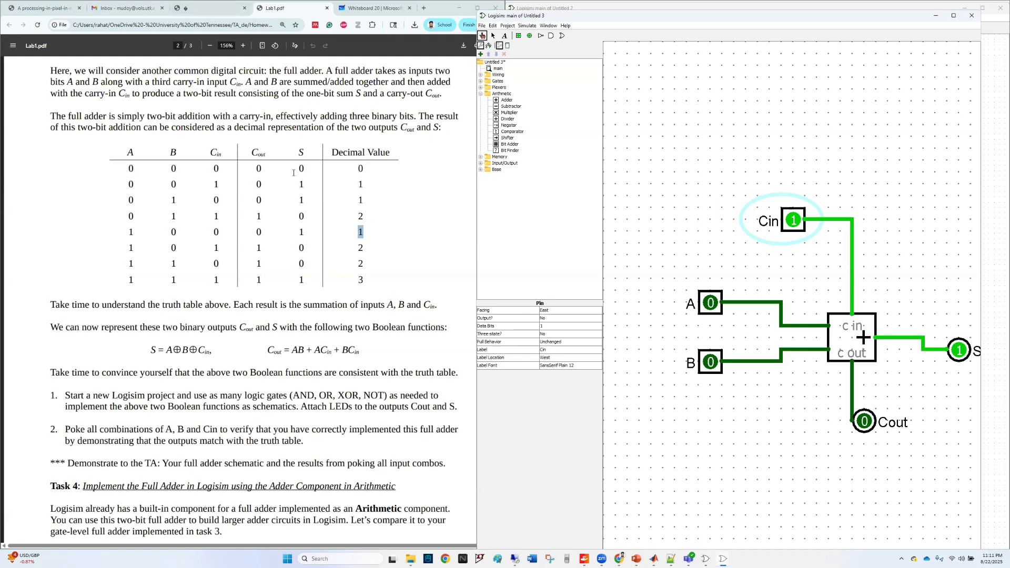
# Review the instructions for Tasks 1 to 4 in Lab1.pdf, including the poke tests and TA demonstration requirements.
pyautogui.scroll(-11, 294, 173)
pyautogui.scroll(10, 294, 166)
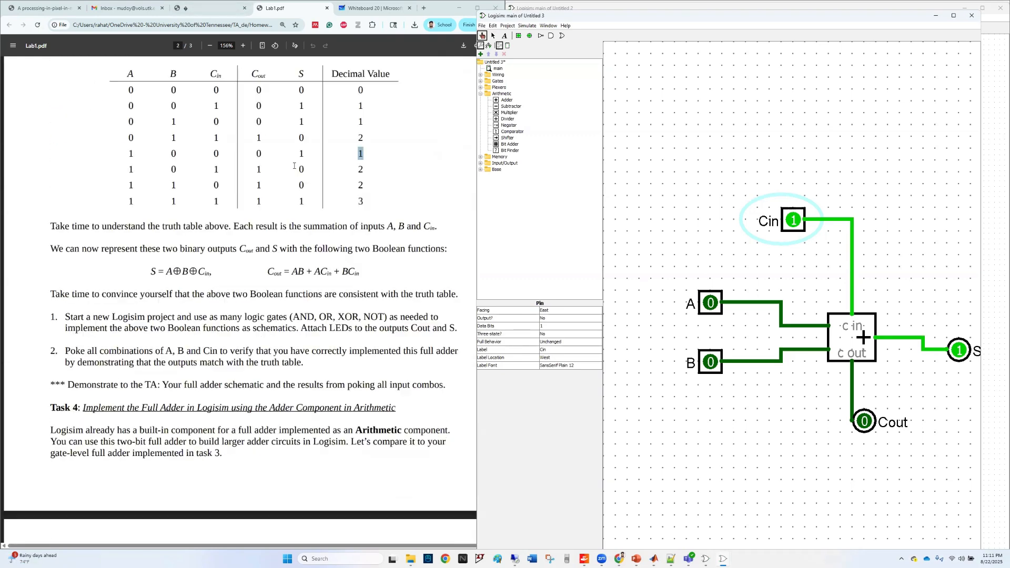
pyautogui.scroll(8, 294, 174)
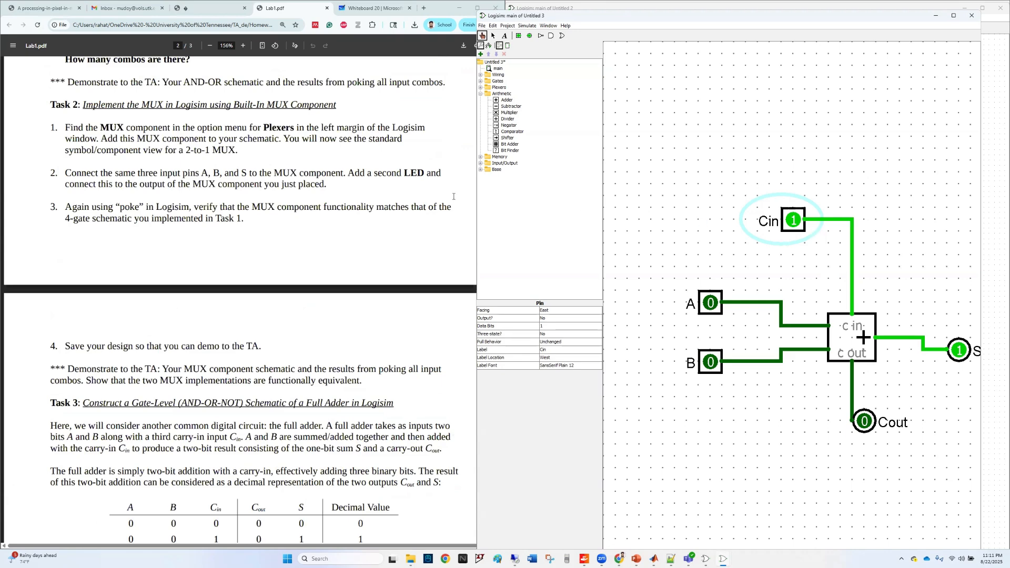
pyautogui.scroll(8, 454, 197)
pyautogui.scroll(-7, 358, 178)
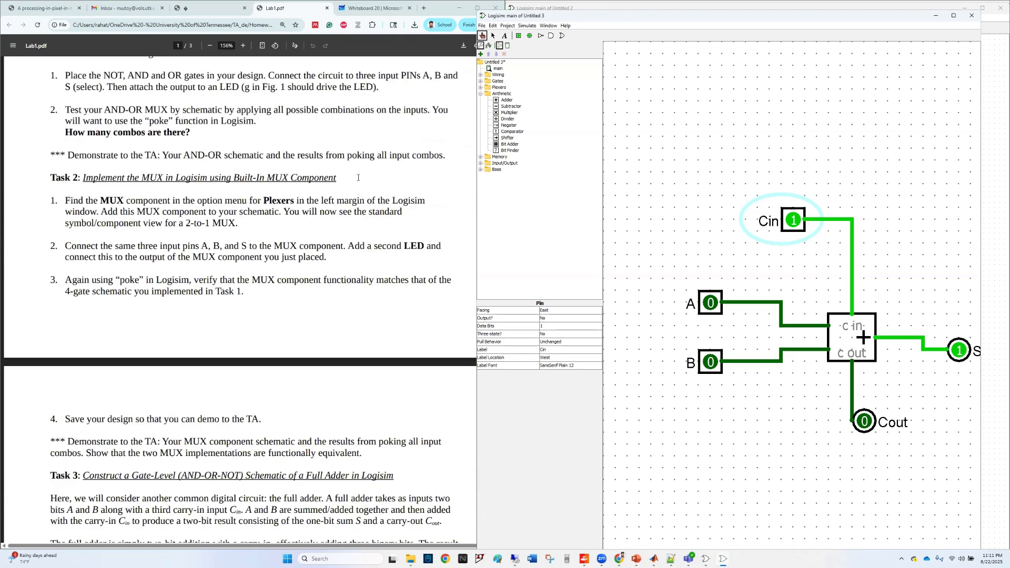
pyautogui.scroll(-12, 358, 178)
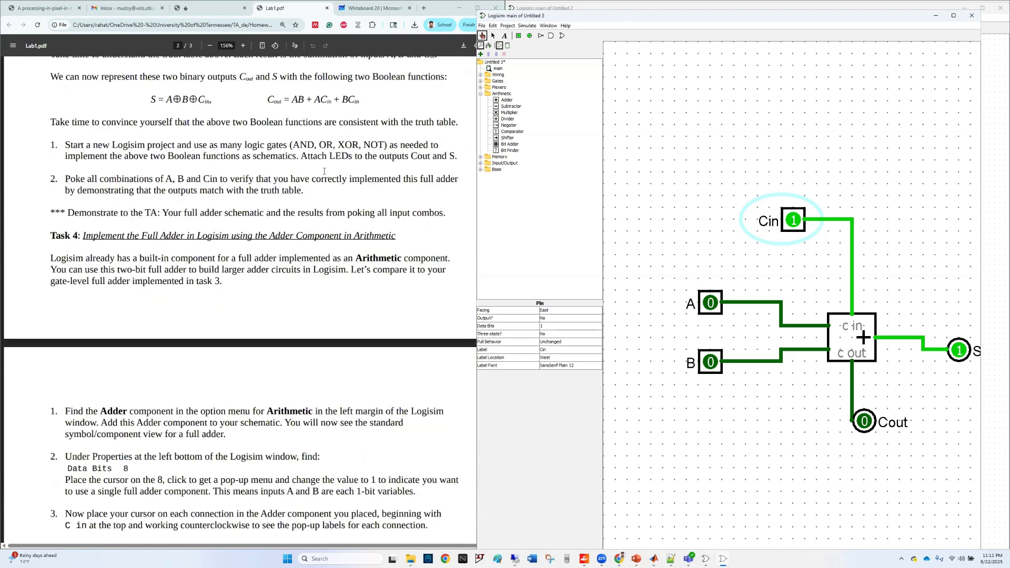
pyautogui.scroll(17, 324, 171)
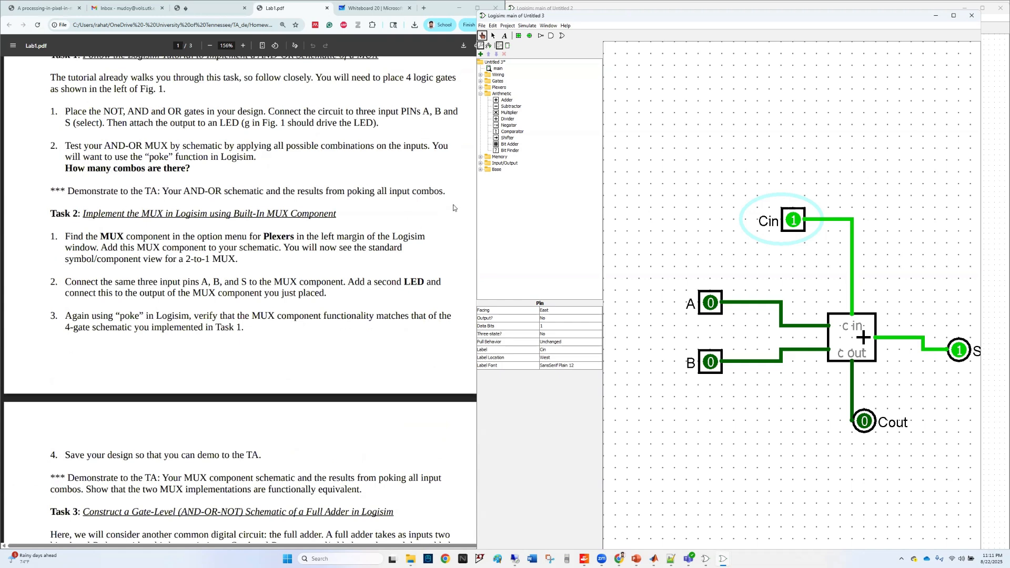